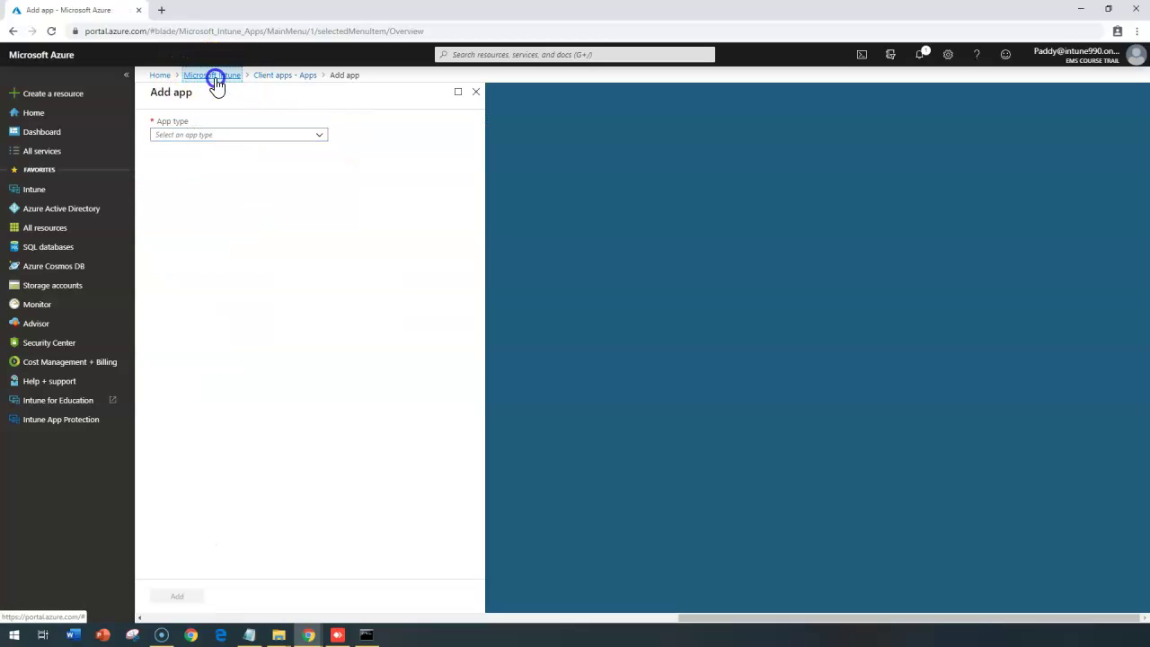
- Go to Client apps > Apps, choose Add, and show the App type list
click(216, 79)
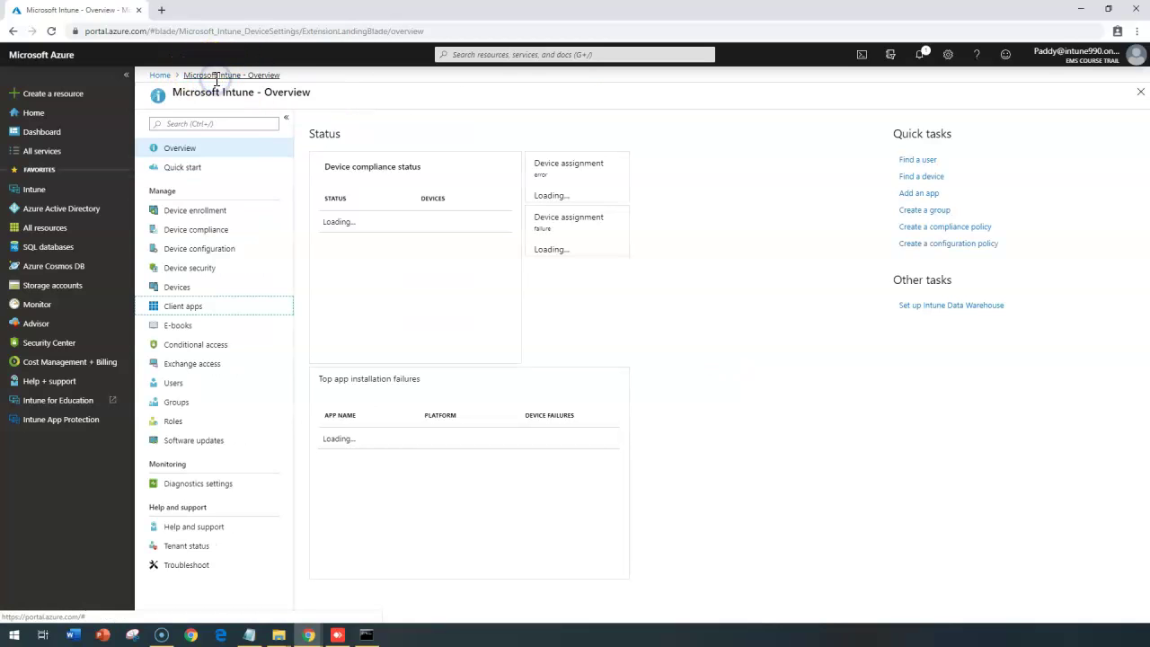
click(183, 307)
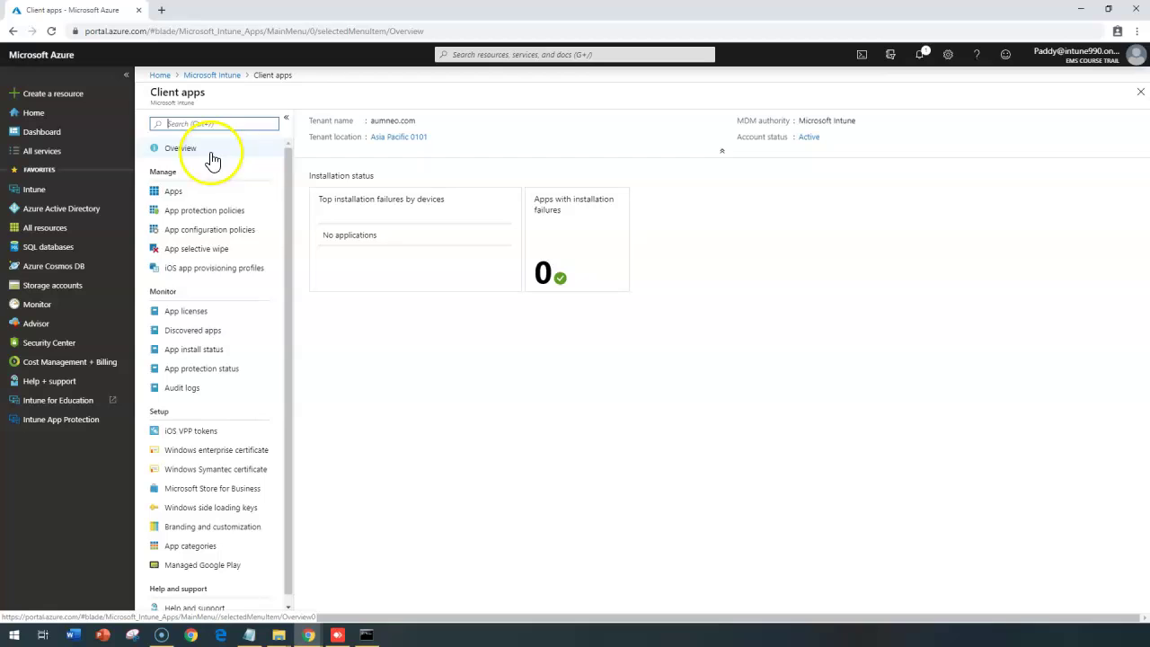
click(179, 190)
click(318, 122)
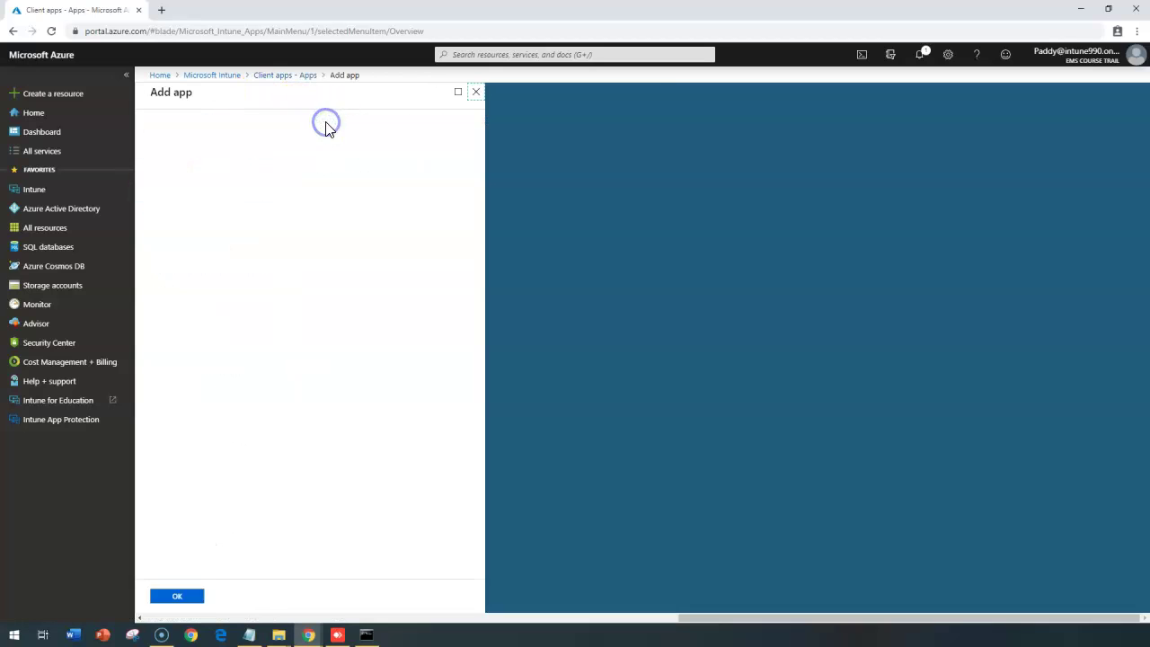
click(319, 135)
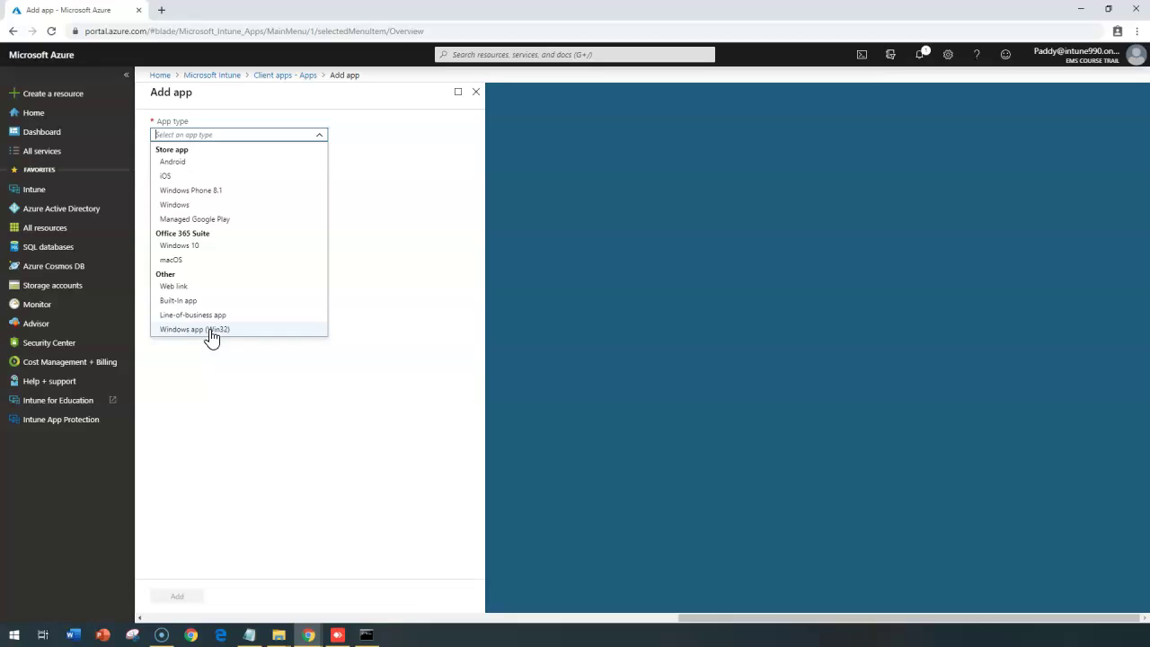
- Pick Windows app (Win32) as the app type and highlight its removal warning paragraph
click(211, 329)
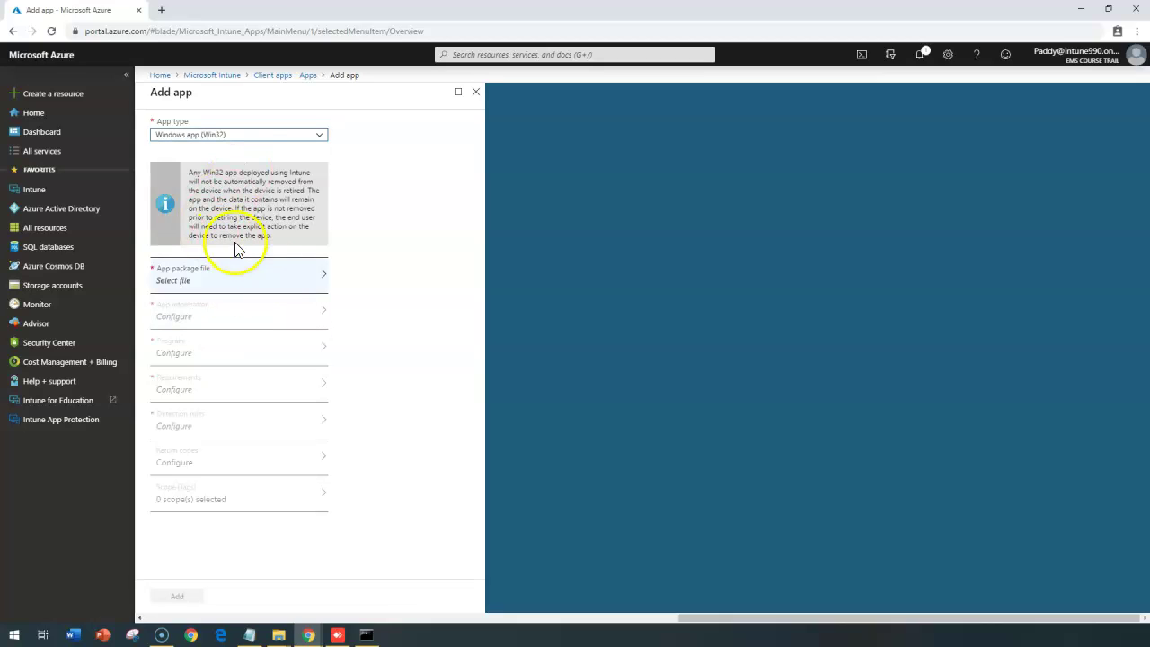
drag(188, 171, 280, 246)
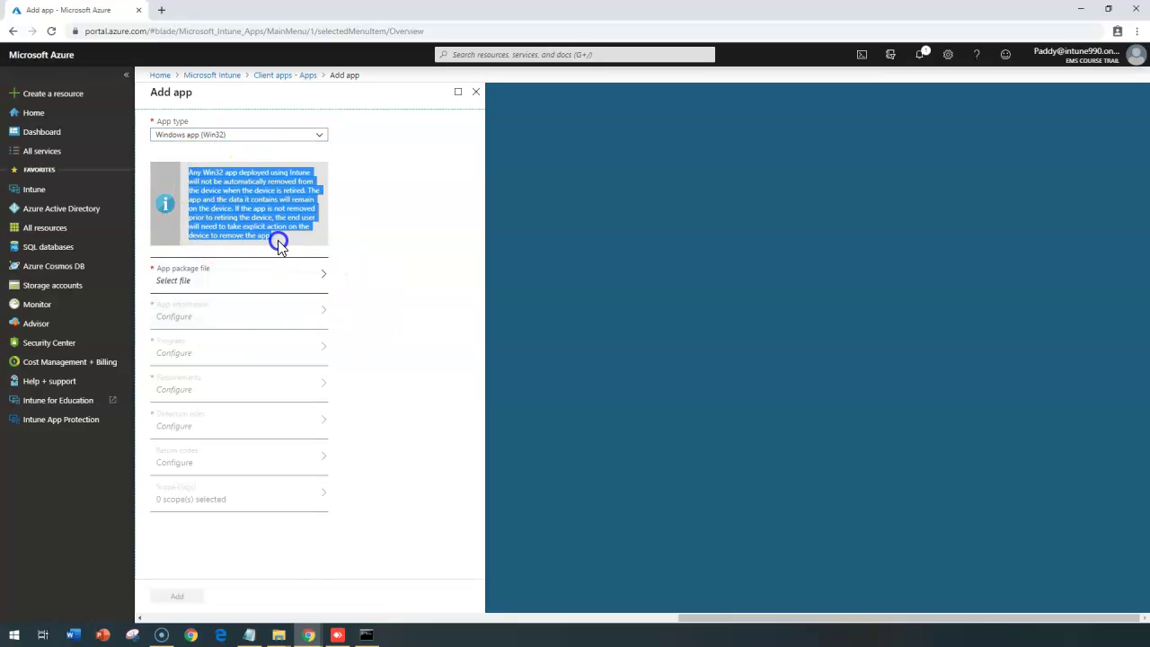
click(272, 245)
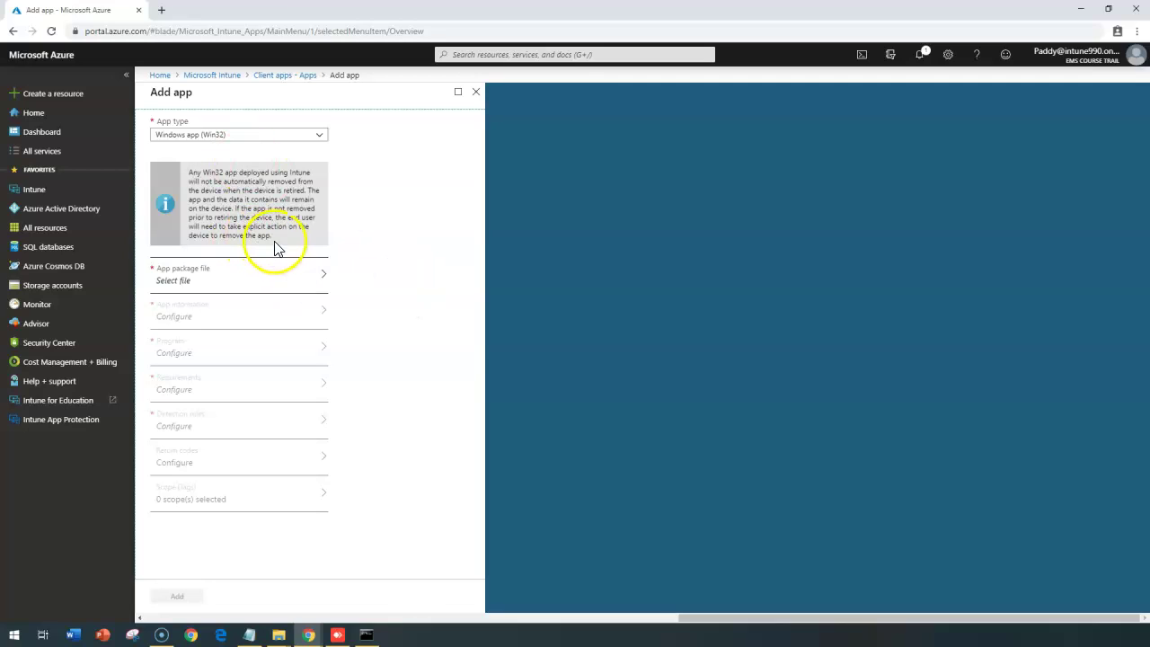
drag(271, 236, 178, 175)
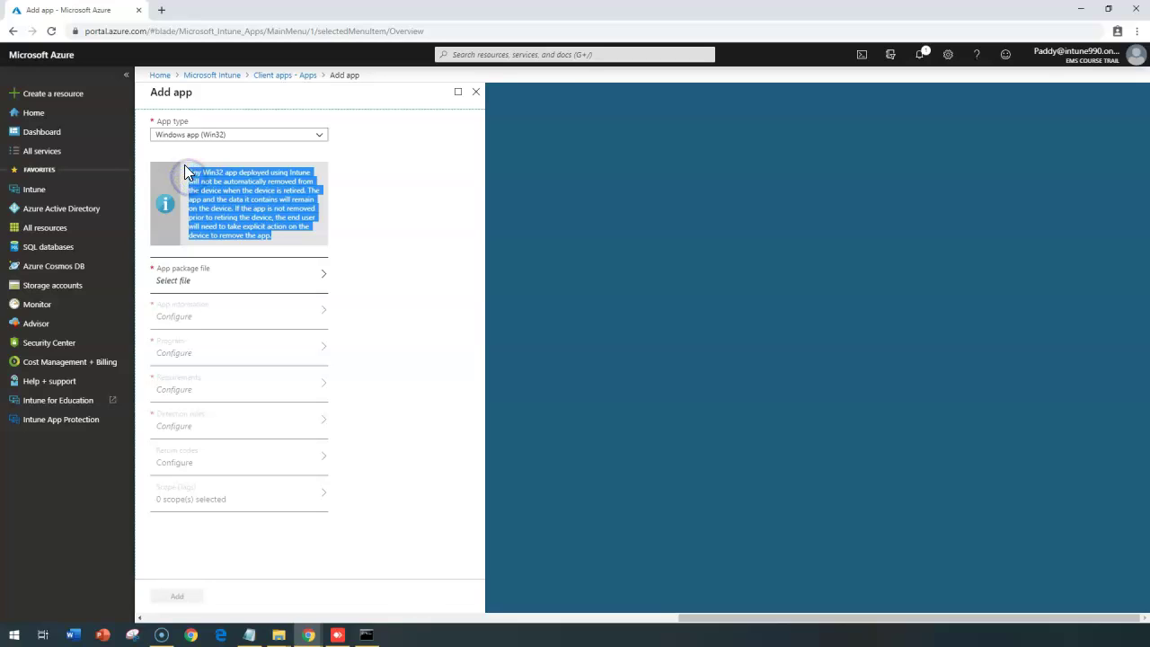
- Open the App package file settings and launch the file browser beside Select a file
click(424, 429)
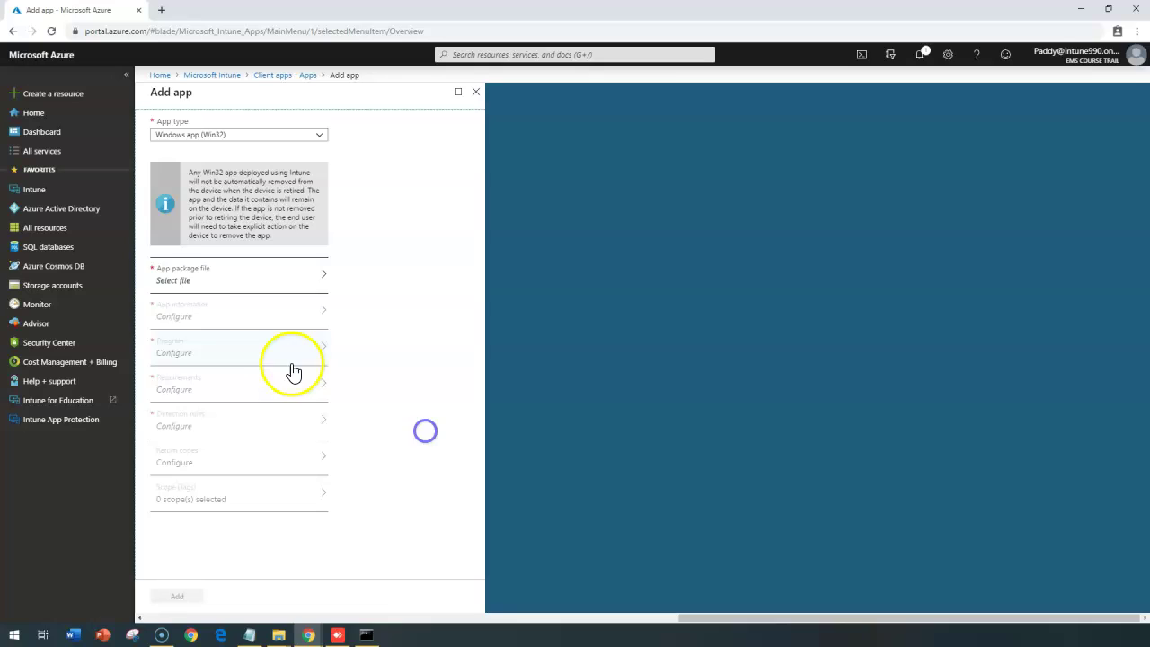
click(201, 272)
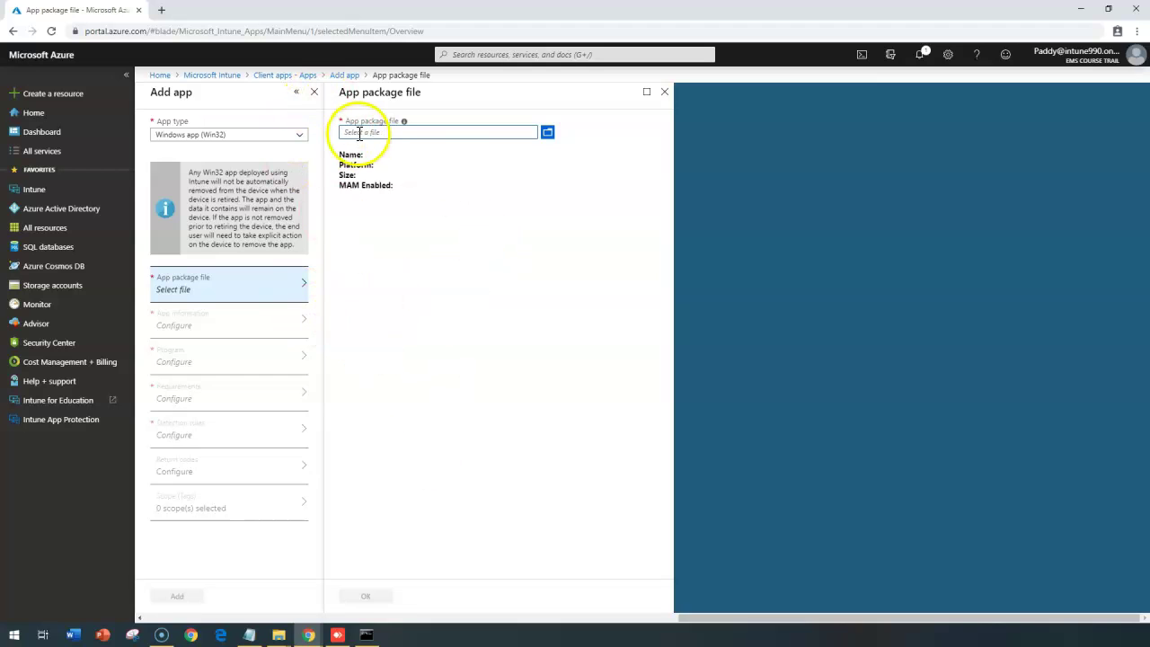
click(394, 127)
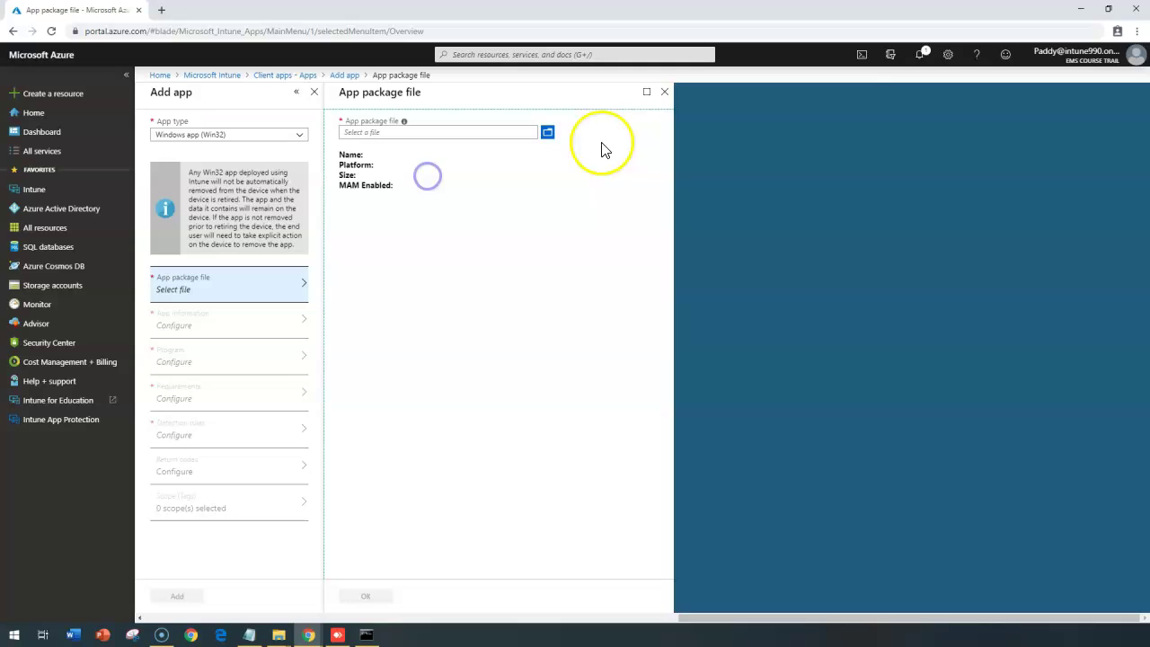
click(548, 134)
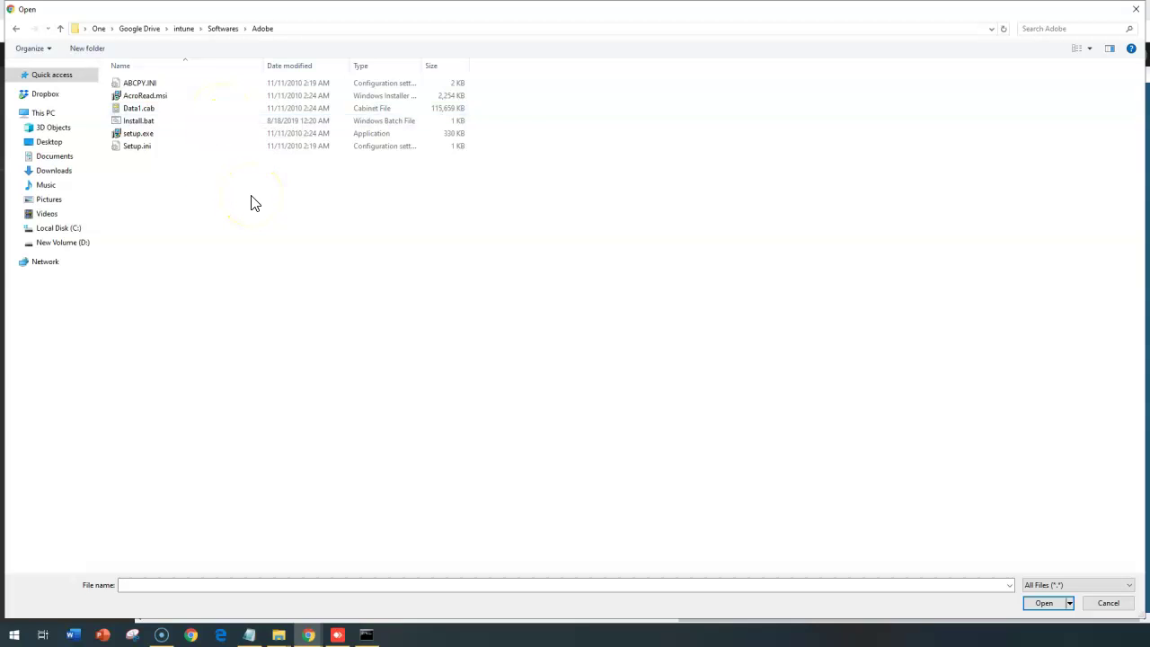
- Filter the Adobe folder to INTUNEWIN files, find none, and cancel the Open dialog
click(11, 112)
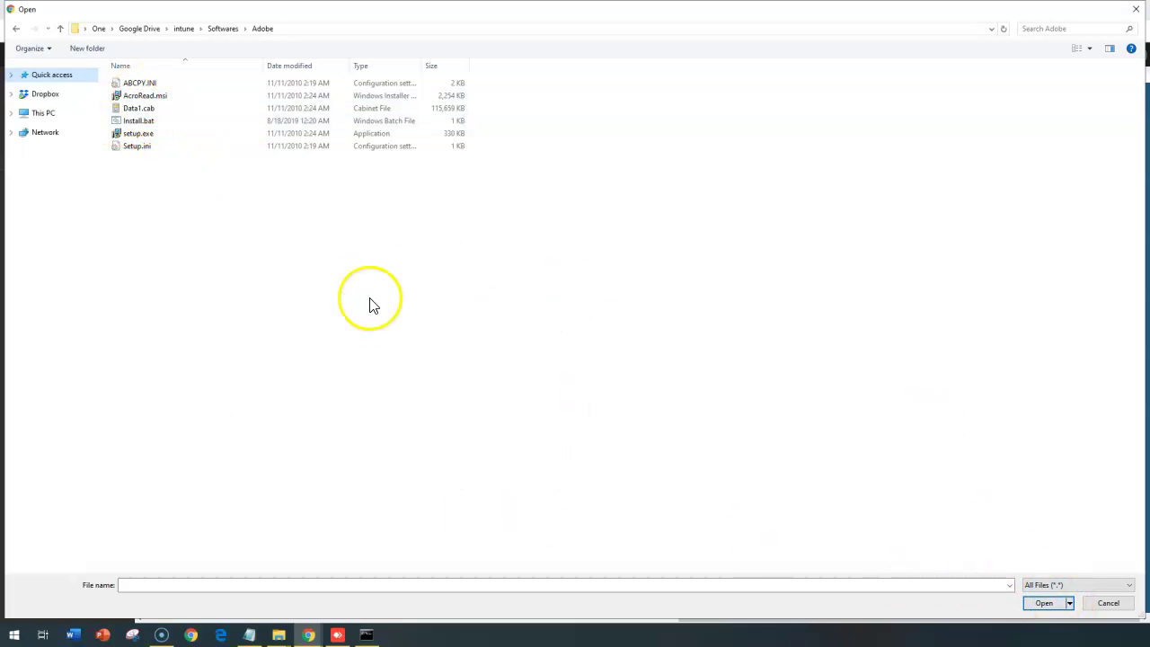
click(1058, 585)
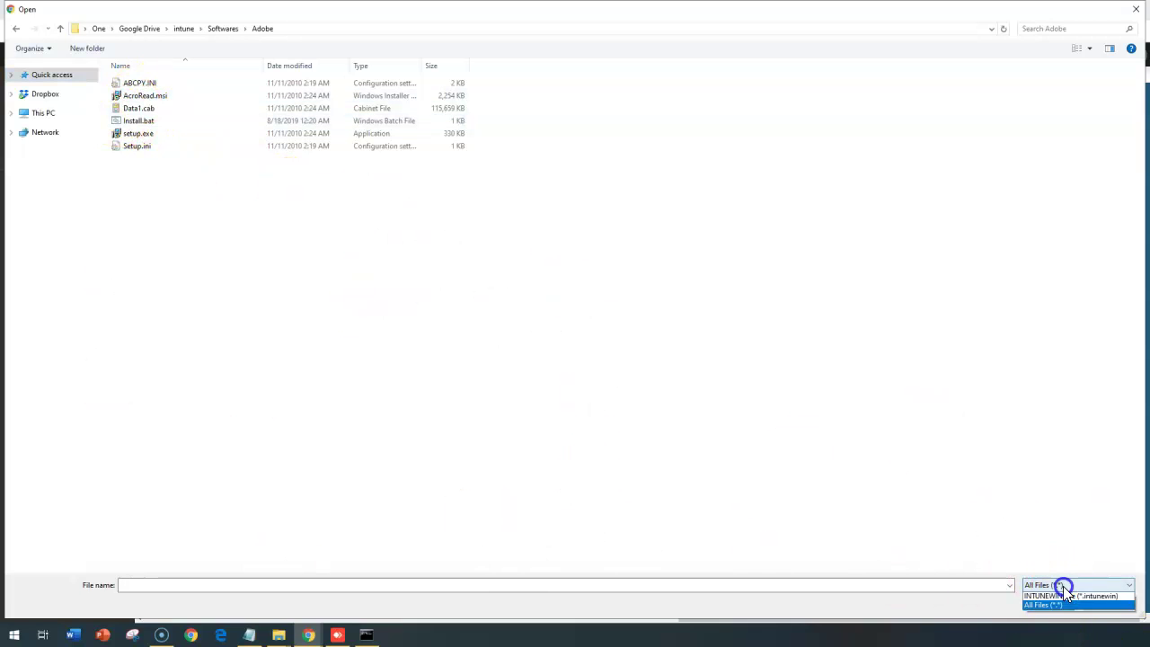
click(889, 614)
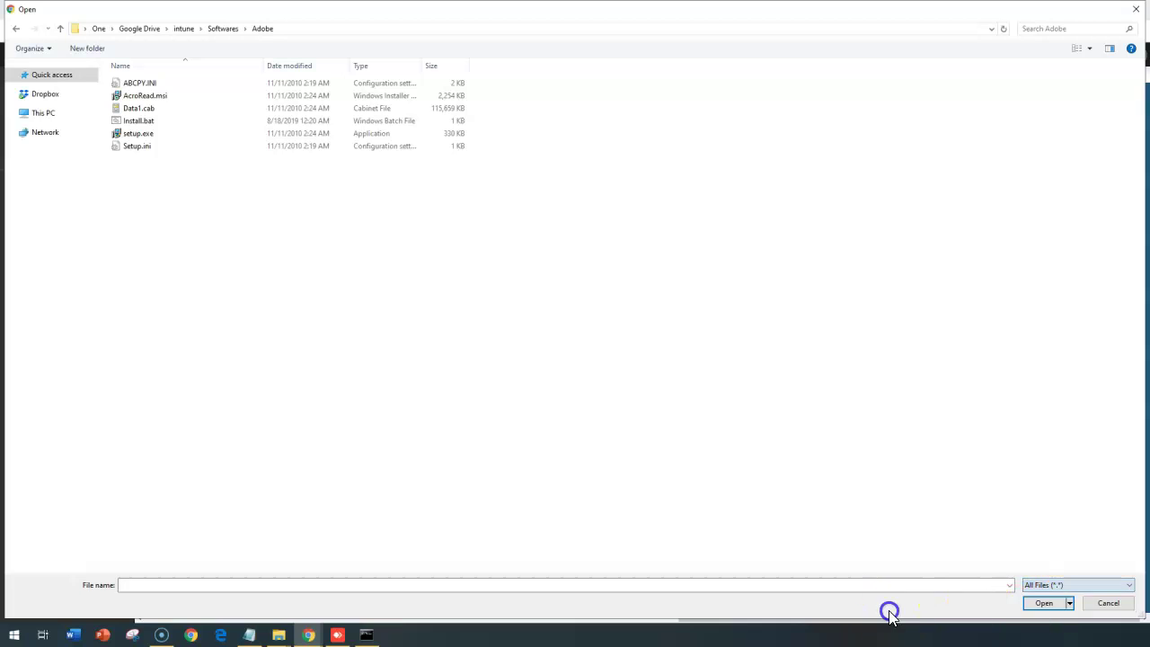
click(1078, 584)
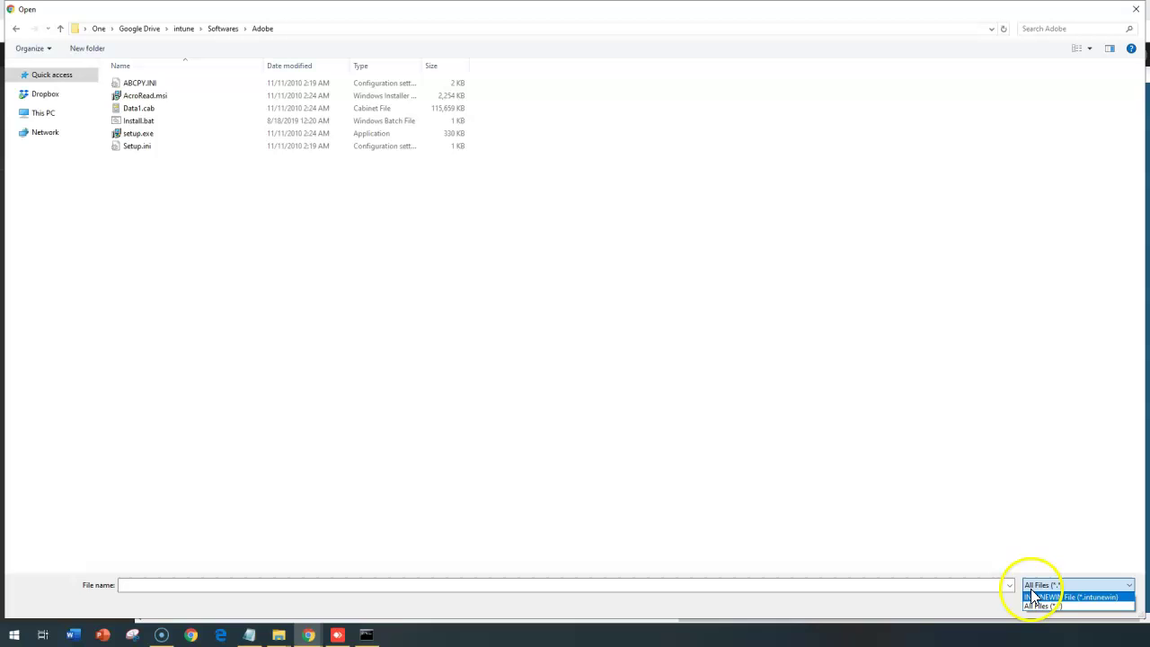
click(1107, 598)
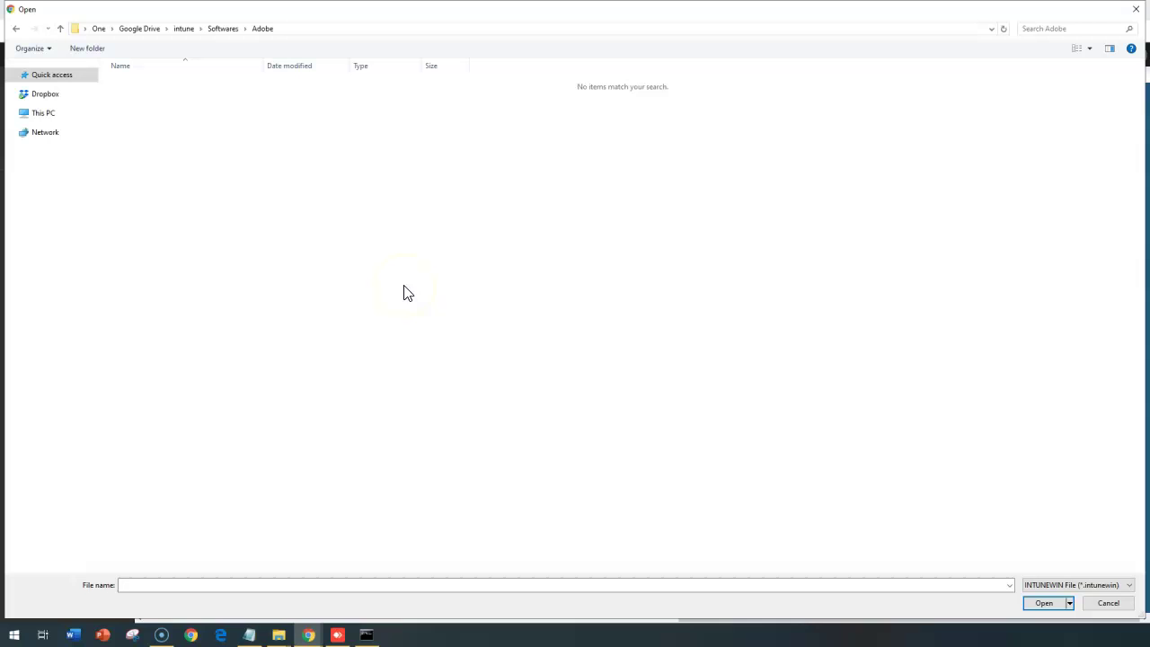
click(1112, 609)
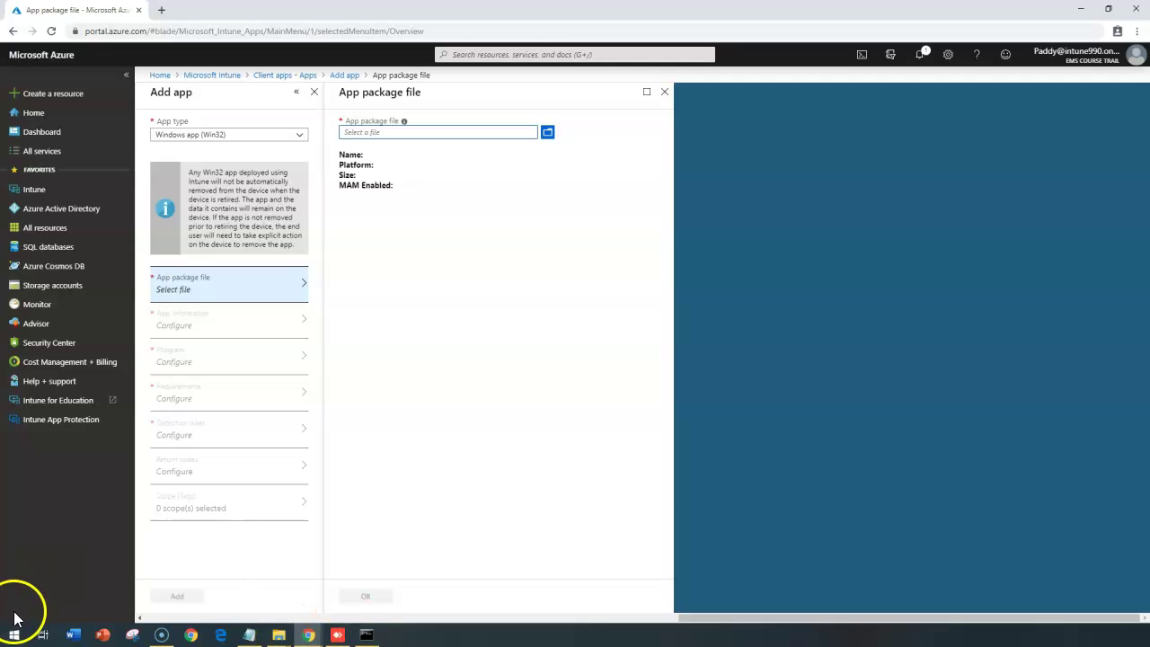
click(278, 634)
drag(844, 416, 562, 276)
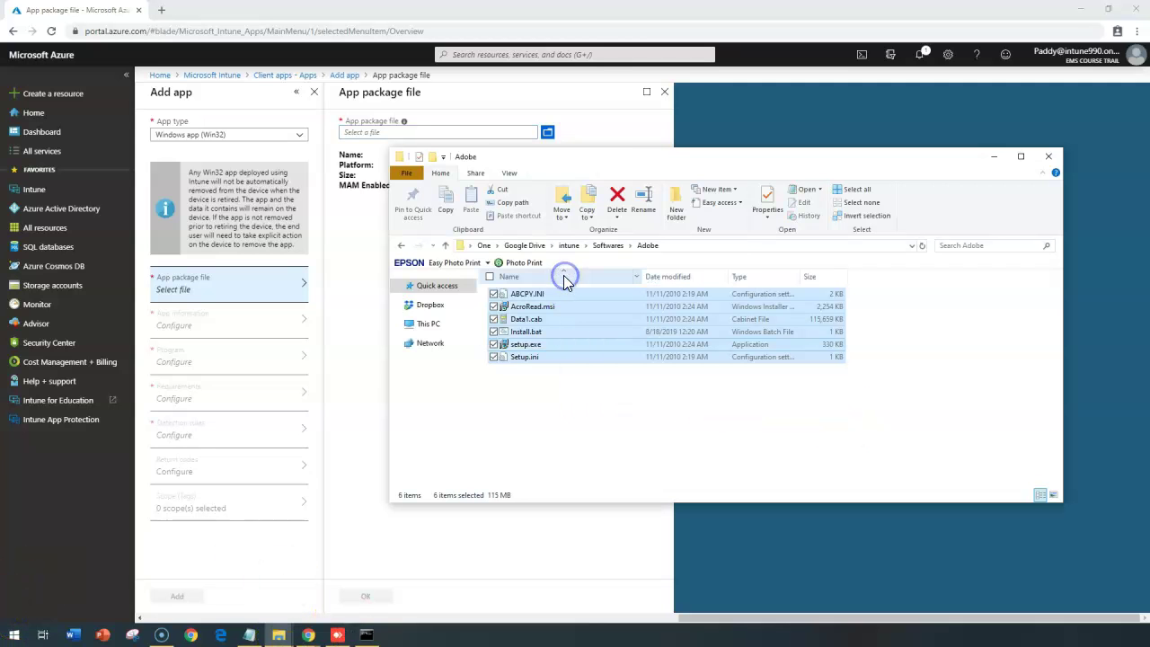
click(605, 369)
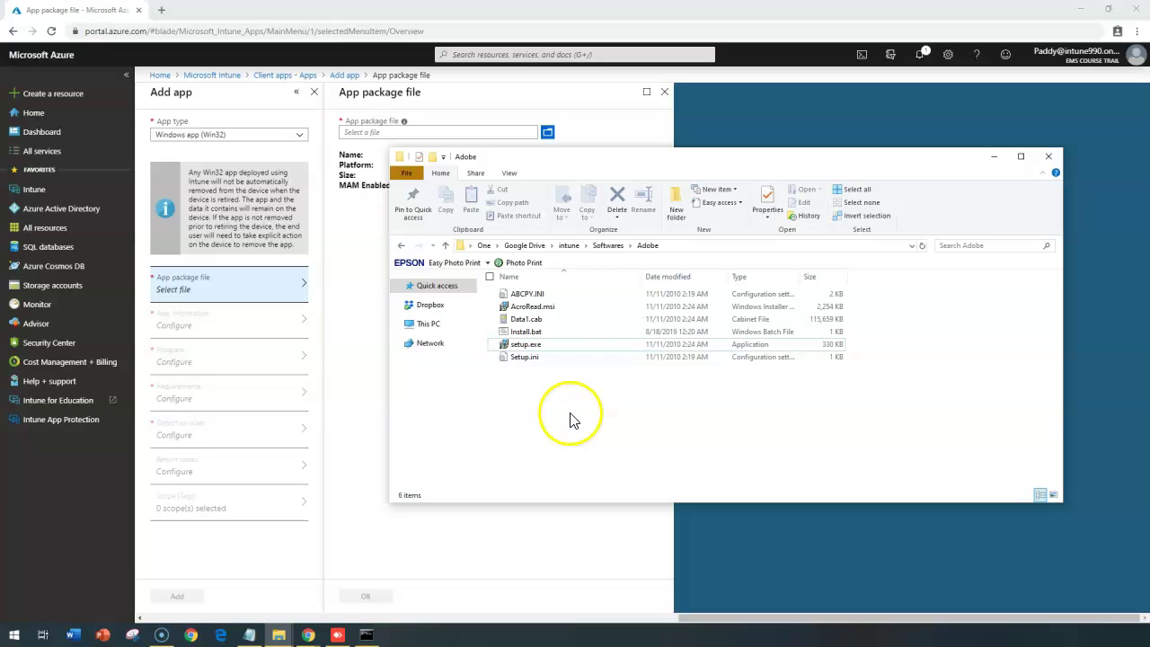
key(Escape)
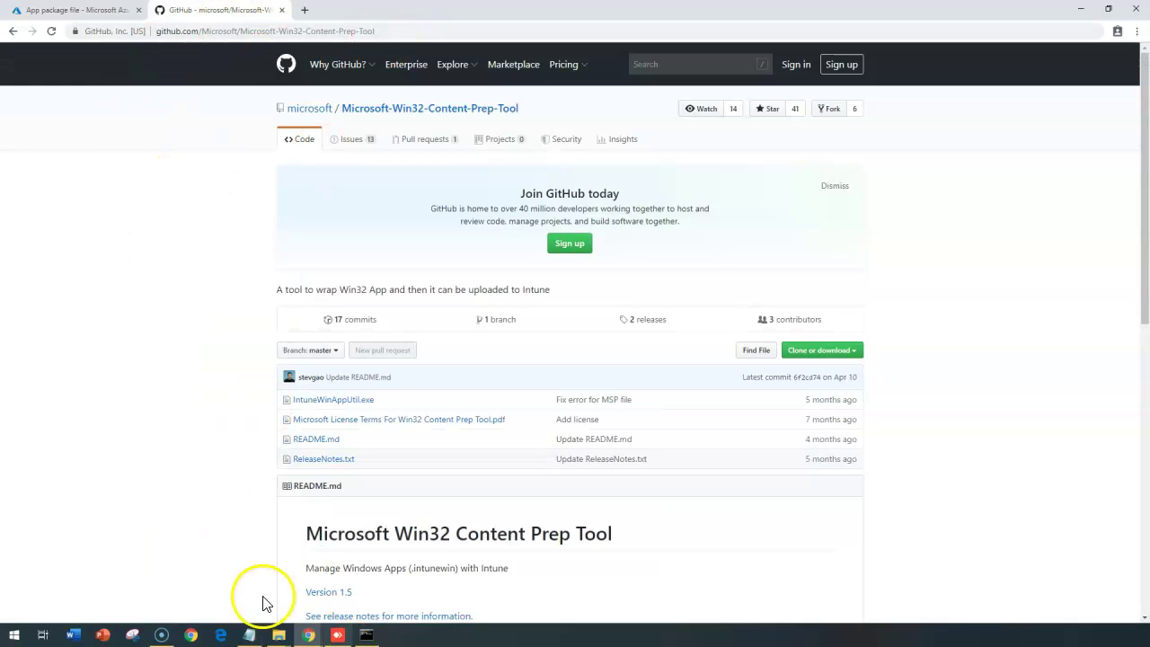
- Check the Content Prep Tool GitHub link in the notes and download the repository as a ZIP
drag(192, 32, 266, 32)
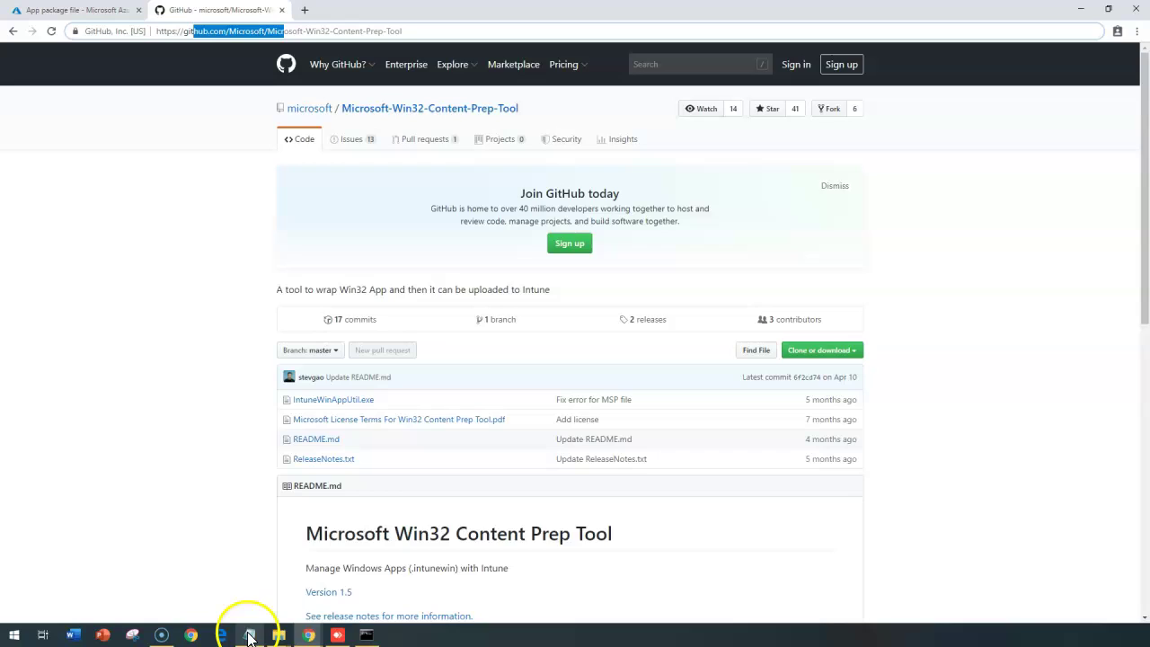
click(257, 590)
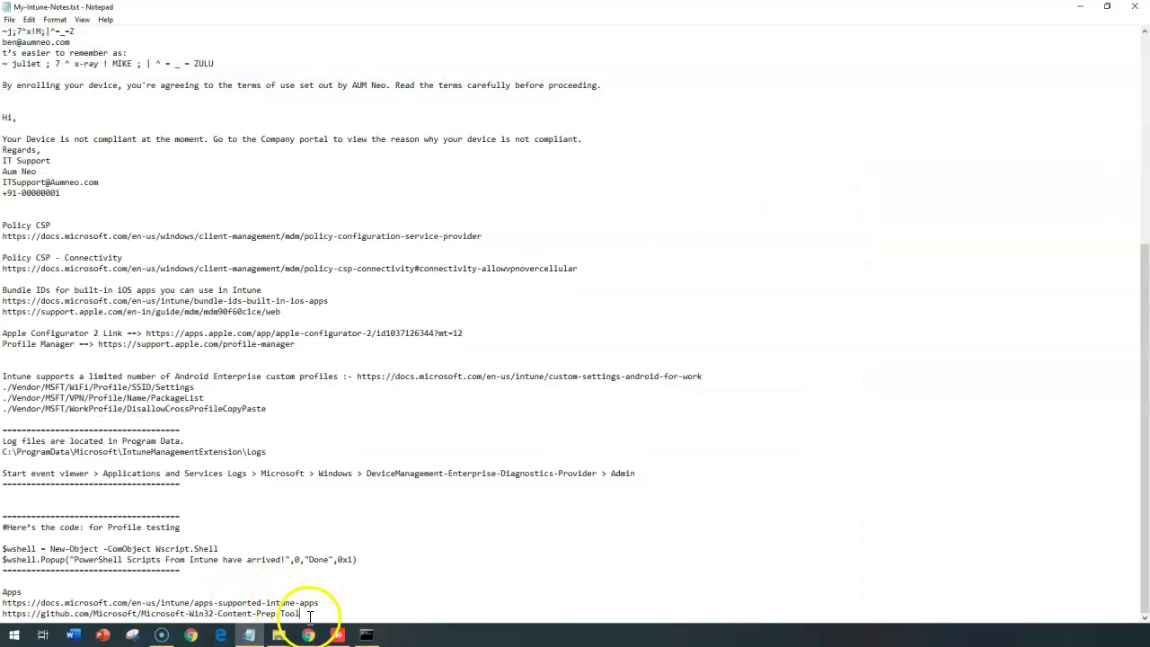
drag(309, 614, 1, 614)
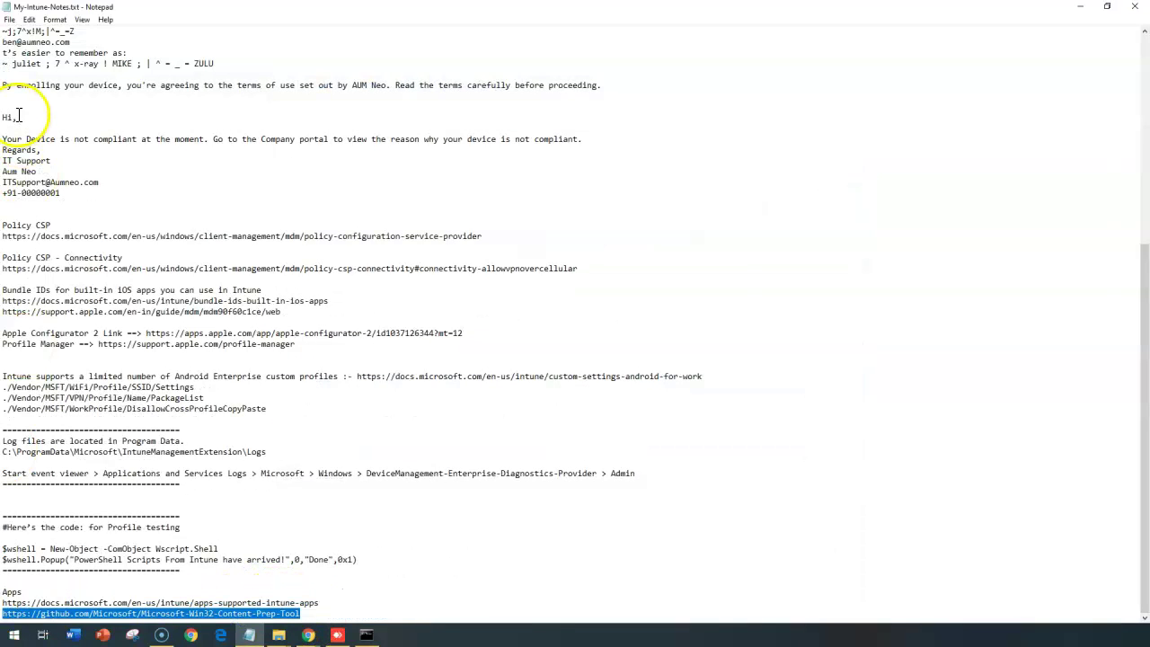
click(1079, 7)
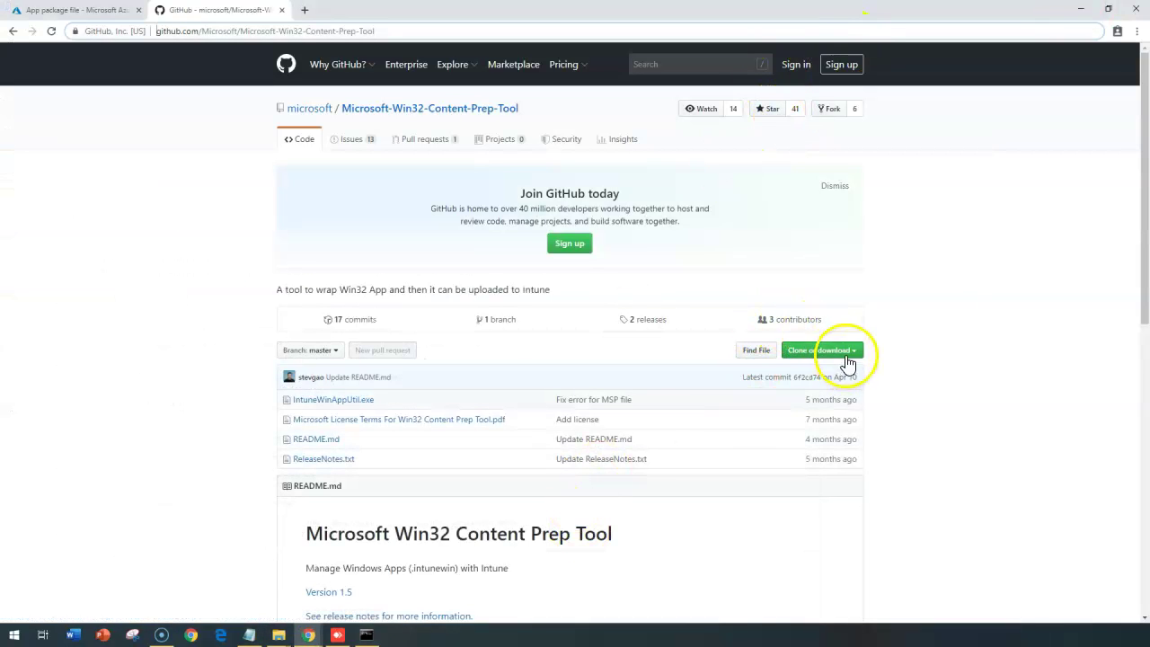
click(847, 355)
click(834, 442)
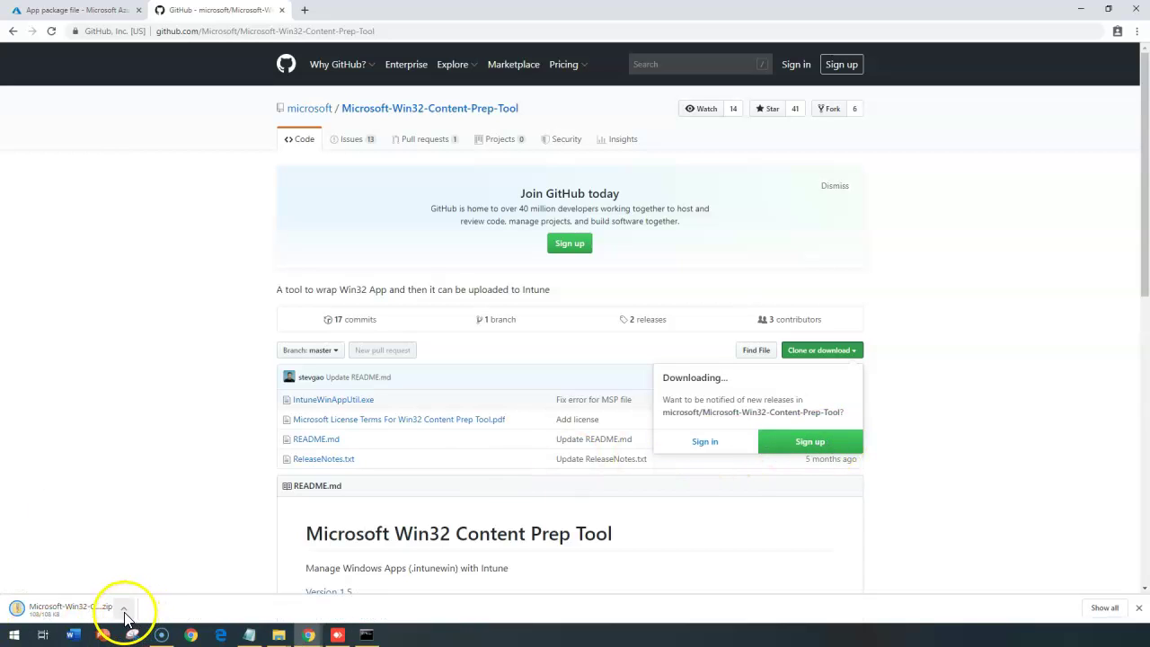
- Extract the downloaded Content Prep Tool ZIP into its own folder in Softwares
click(27, 611)
right_click(655, 337)
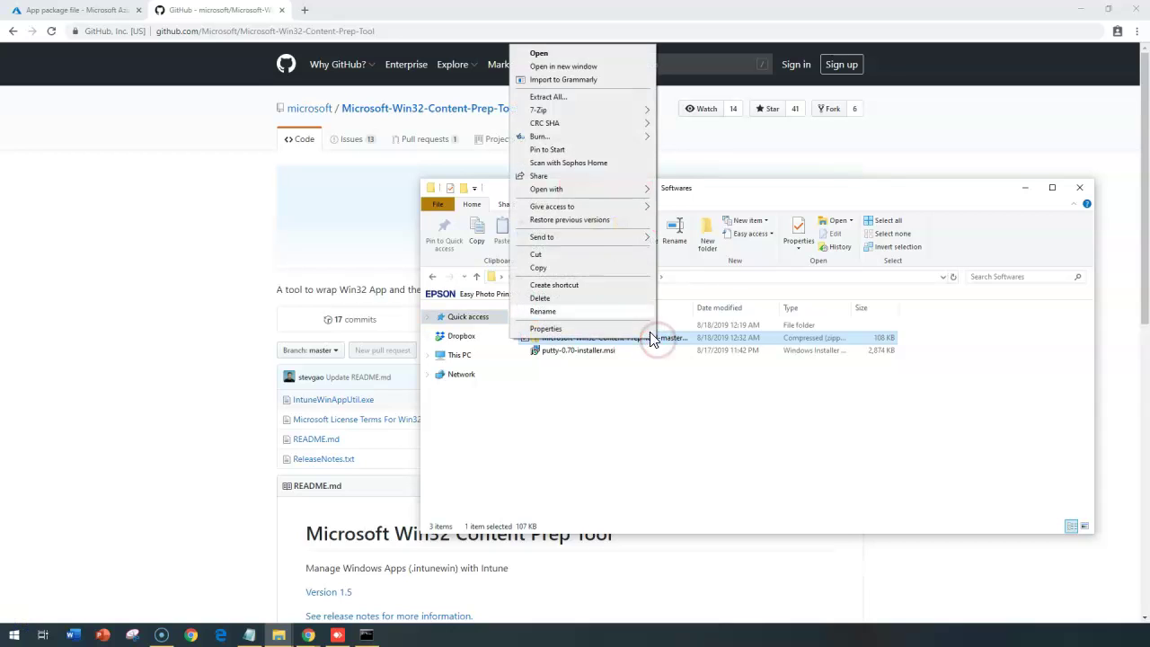
mouse_move(576, 110)
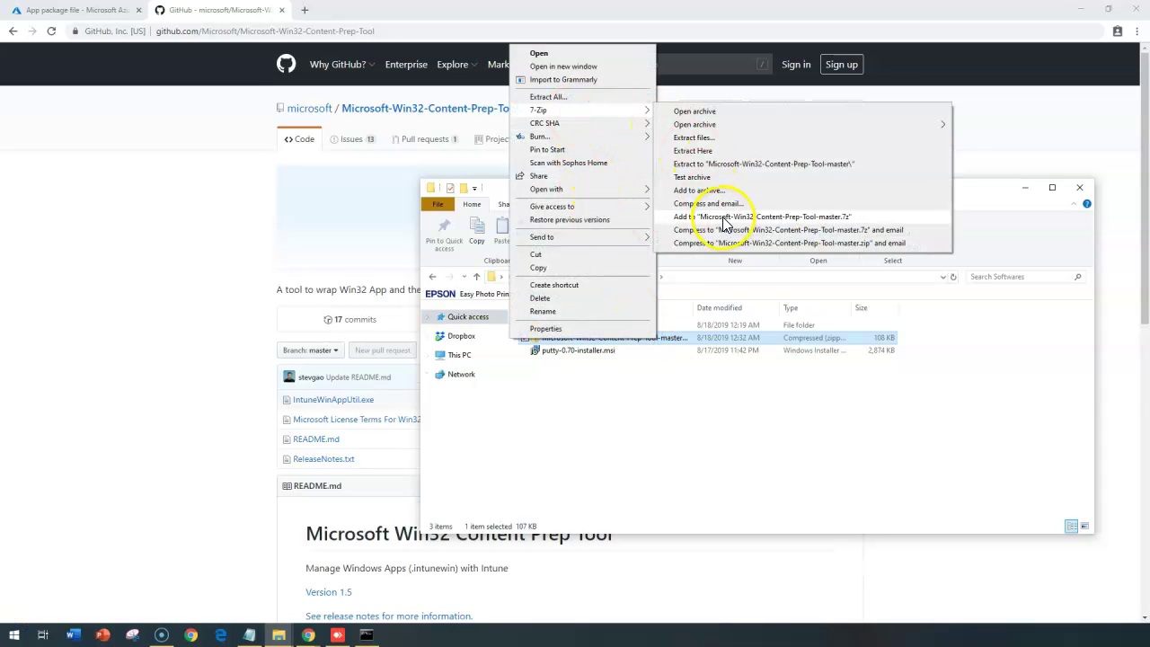
click(724, 165)
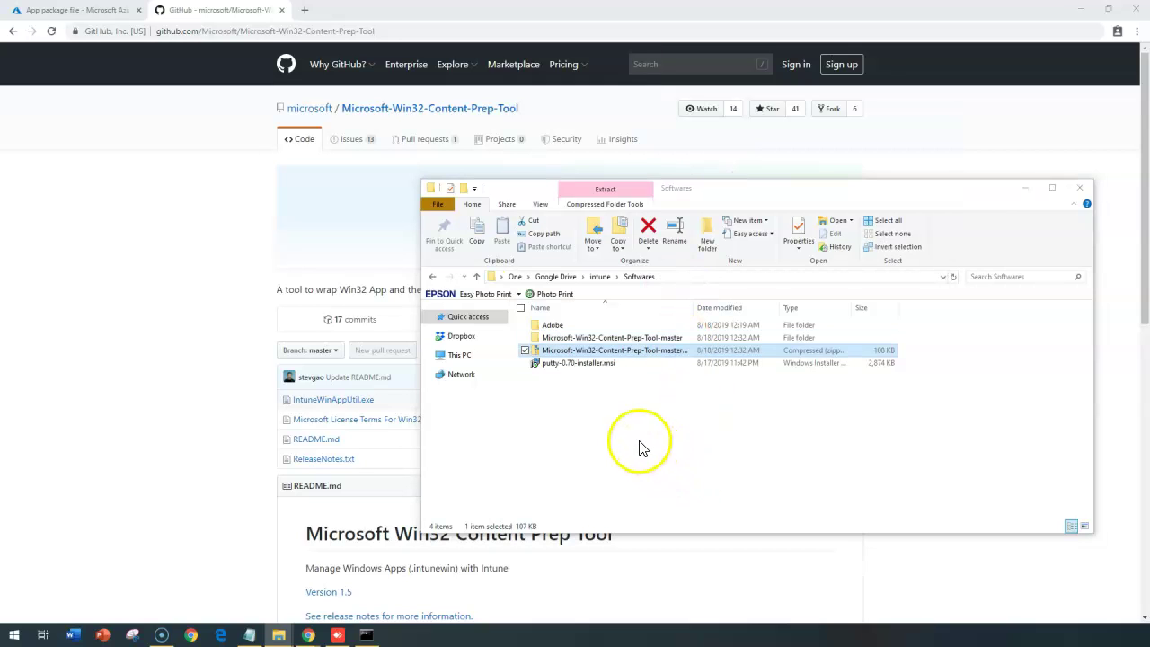
- Inspect the extracted folder's files, then rename the folder to Intune-App
click(593, 338)
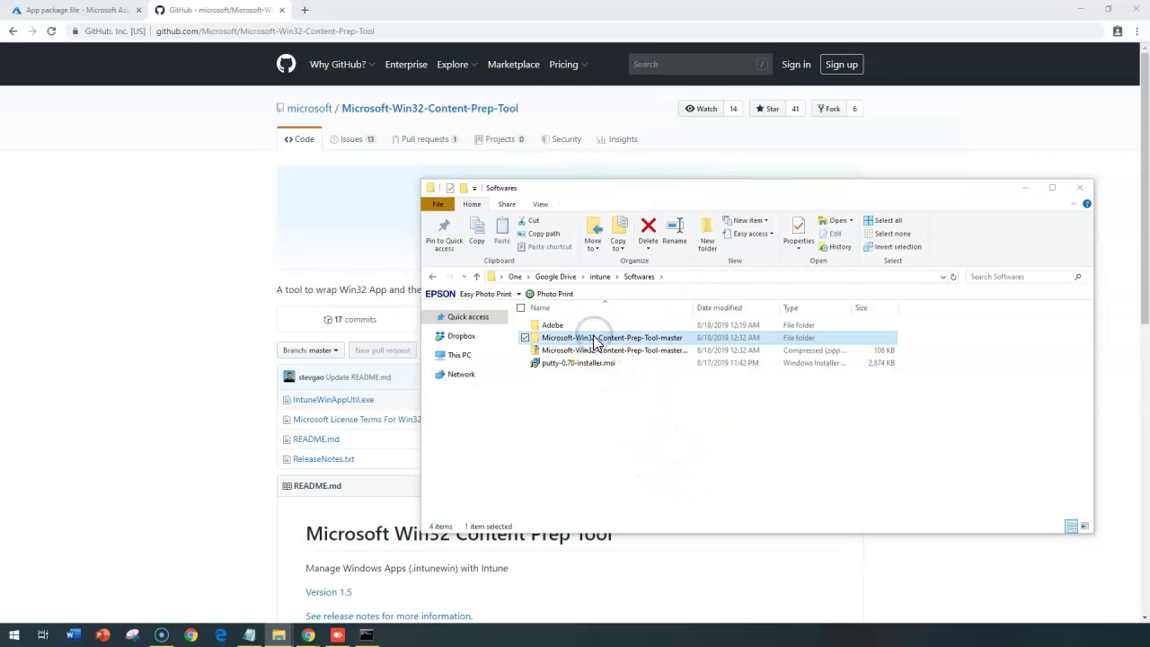
double_click(731, 338)
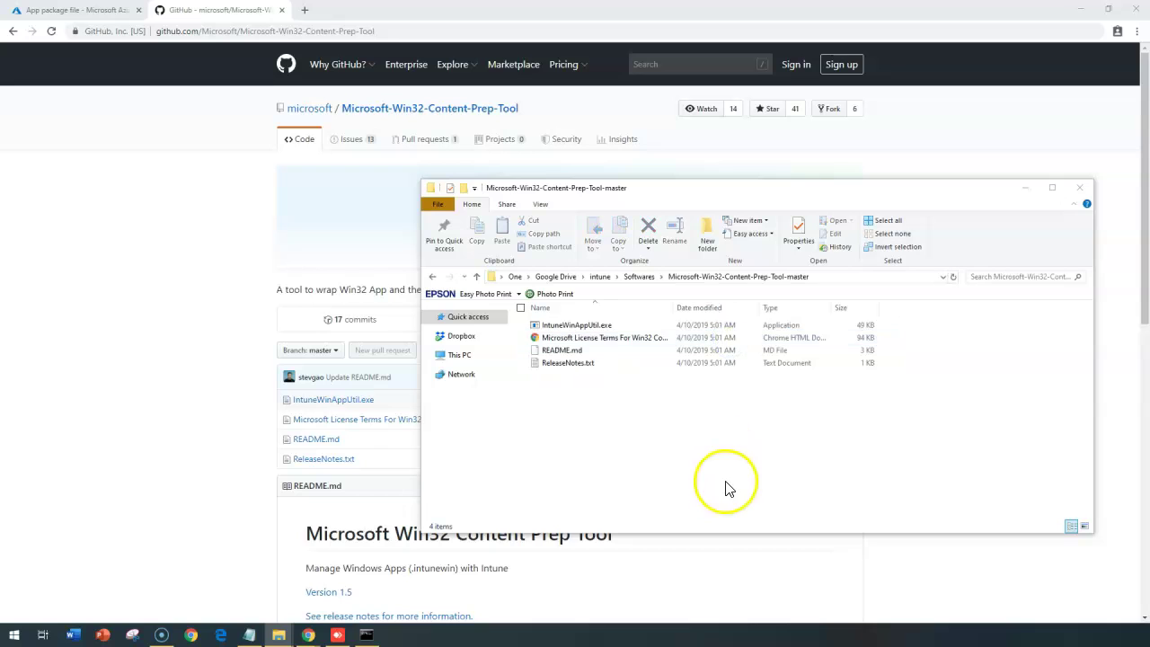
drag(674, 308, 737, 309)
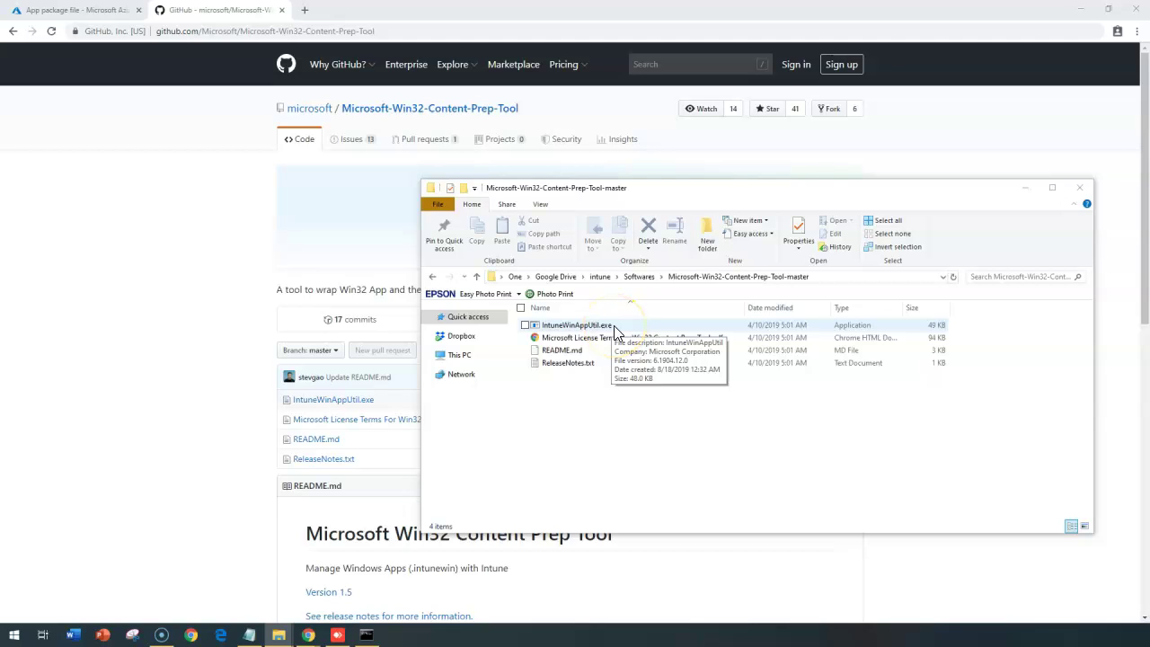
click(640, 282)
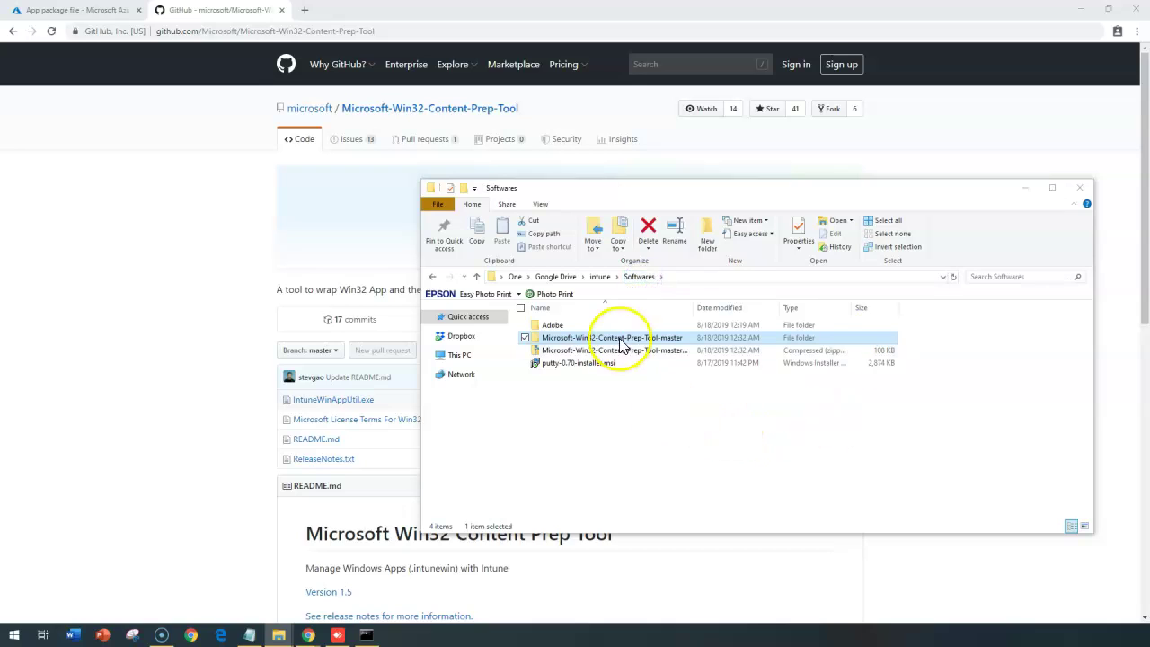
key(F2)
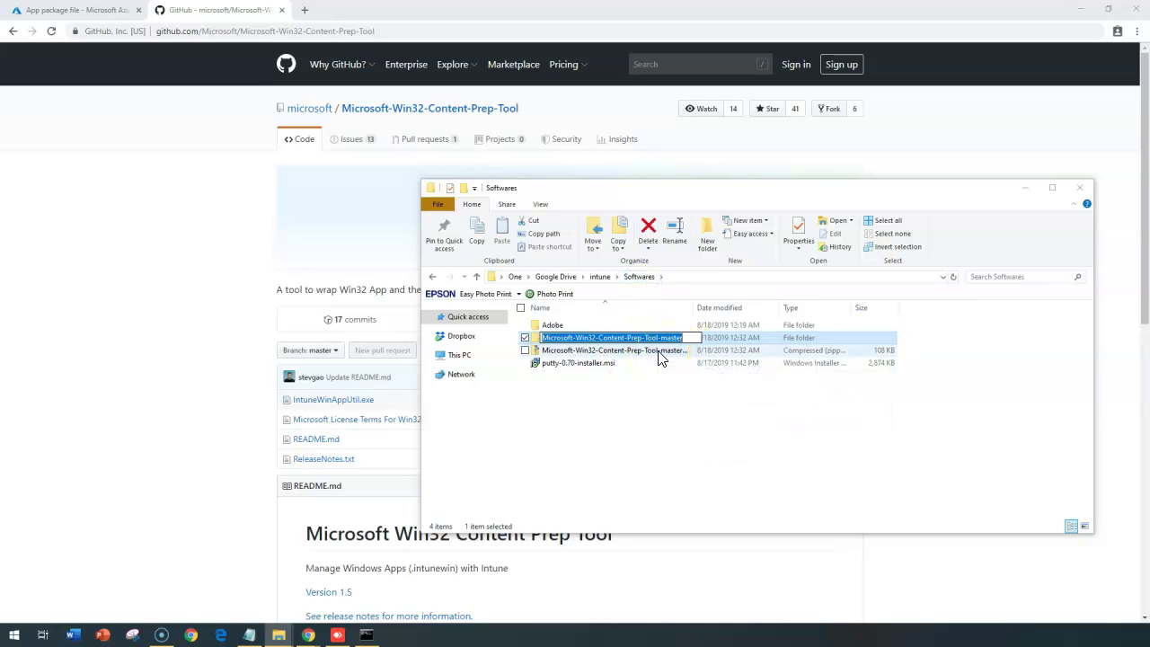
text(Intune-App)
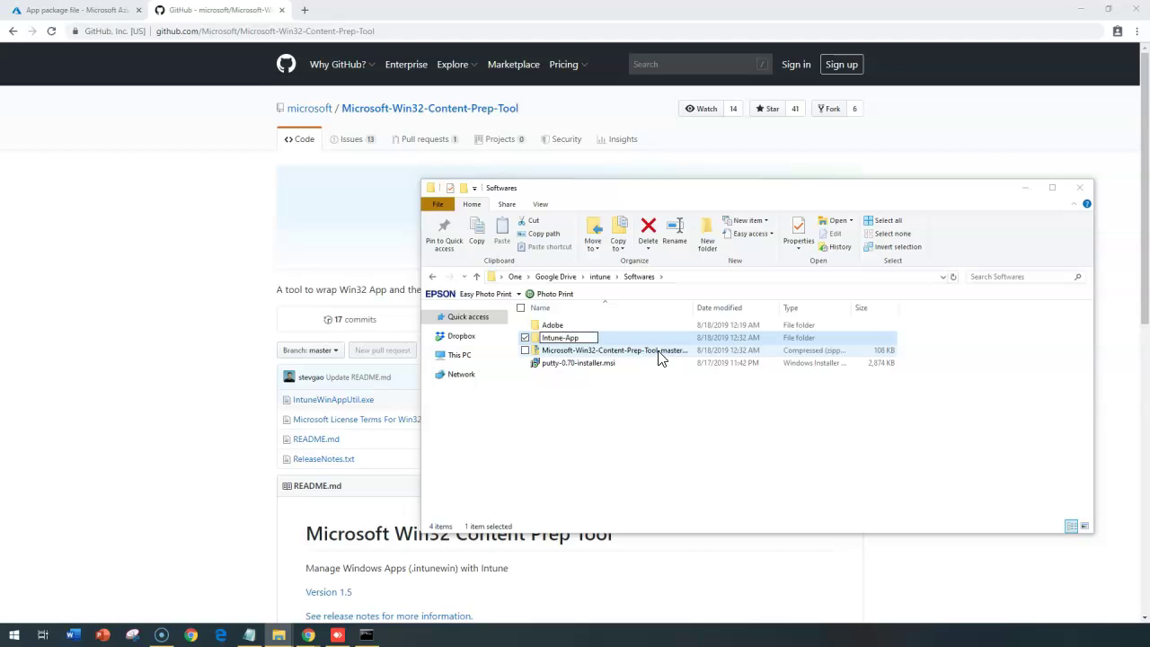
key(Return)
click(606, 334)
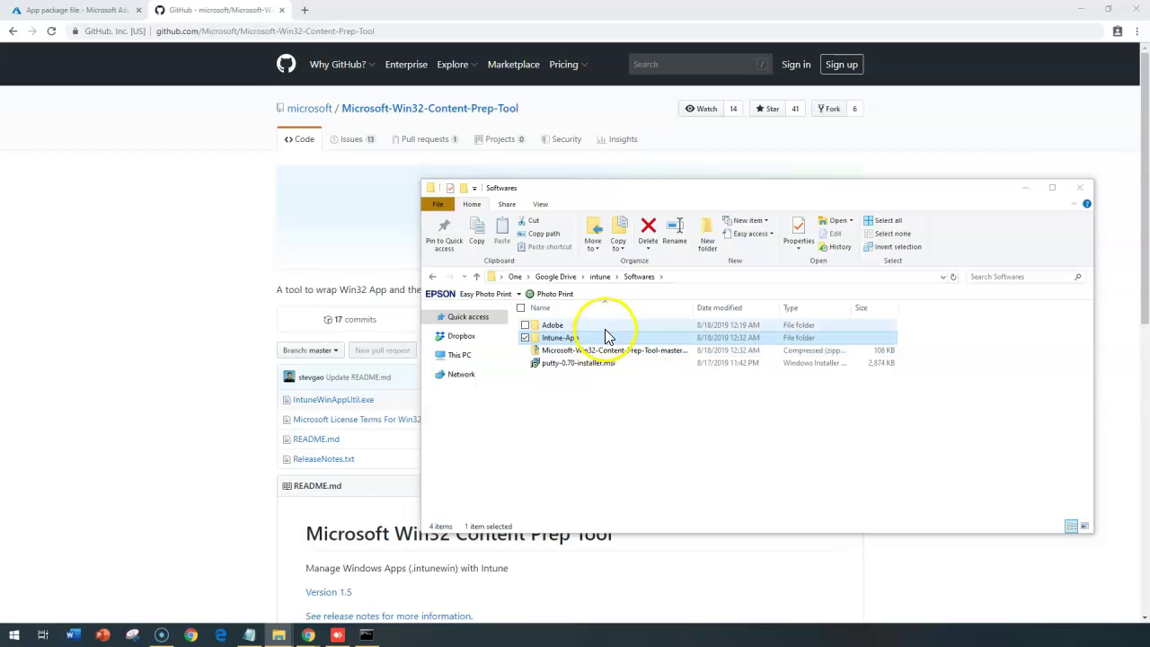
- Highlight the IntuneWinAppUtil /? usage, MSI explanation and packaging syntax in the console
double_click(617, 337)
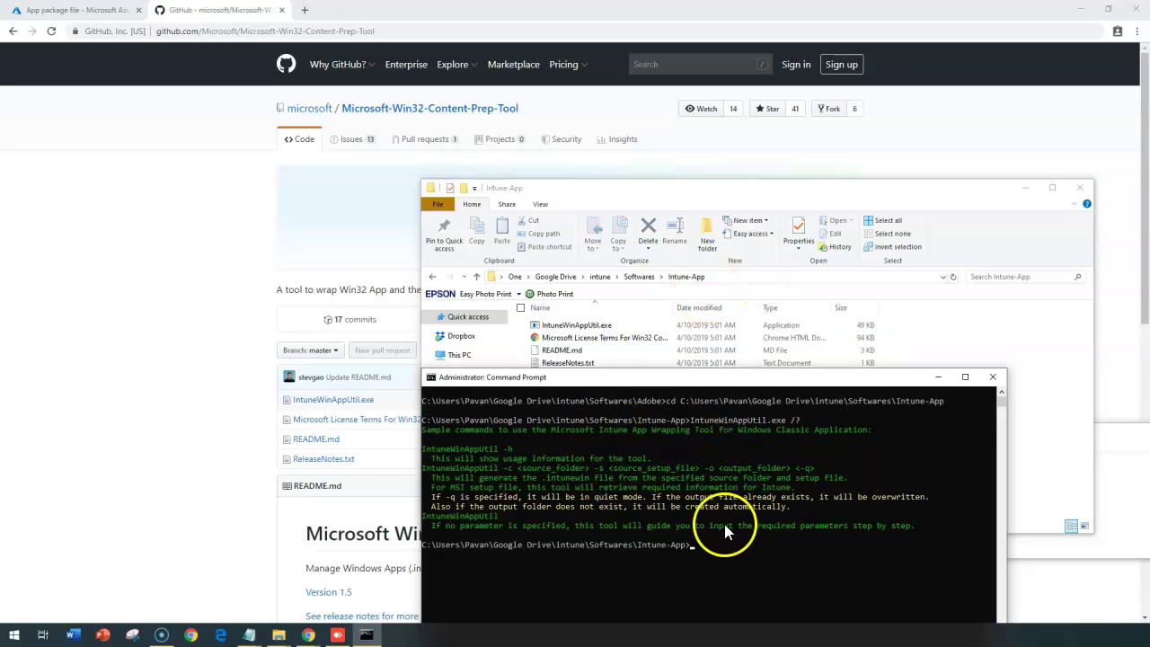
click(693, 421)
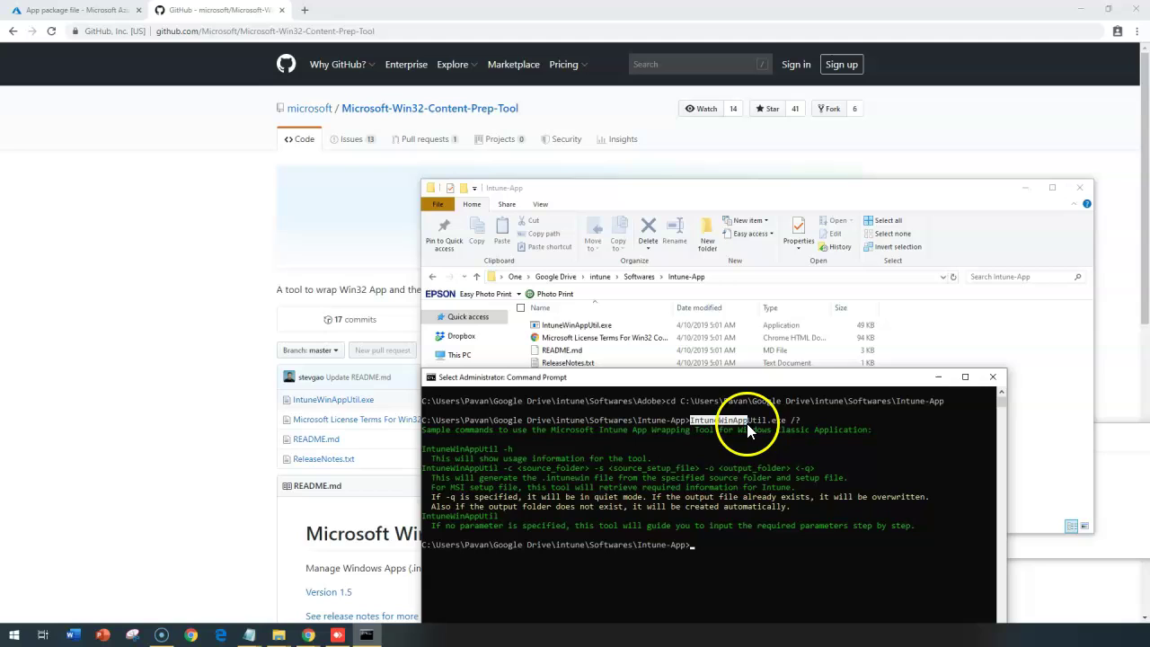
drag(759, 424, 800, 423)
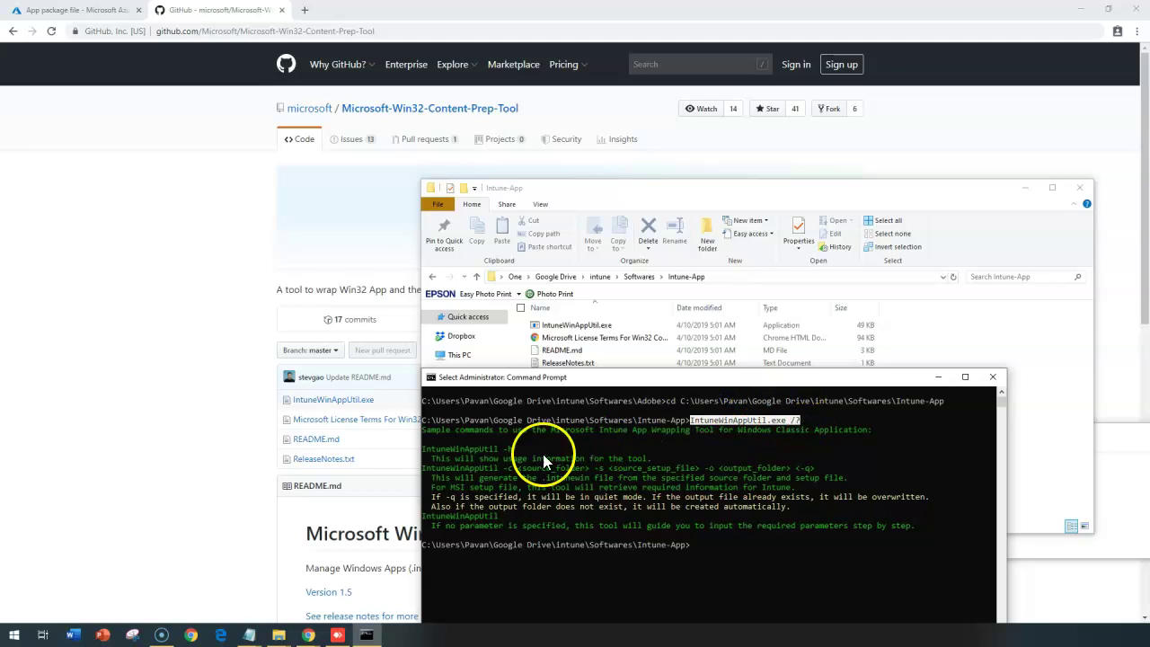
drag(449, 448, 653, 460)
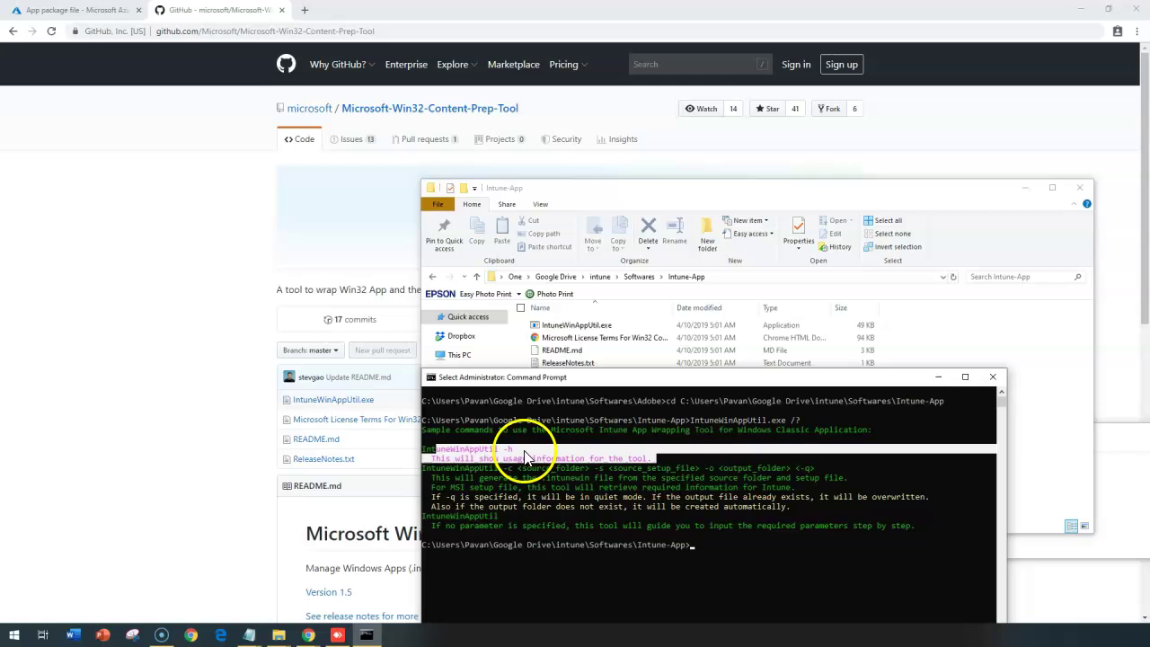
drag(469, 487, 683, 497)
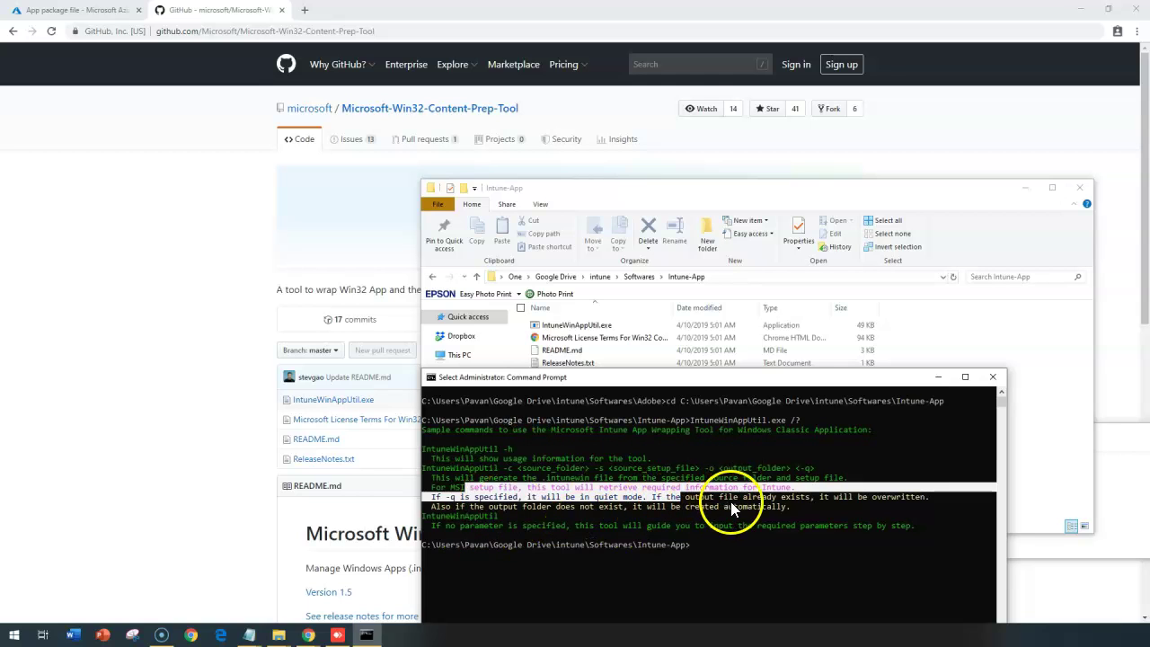
drag(537, 449, 855, 544)
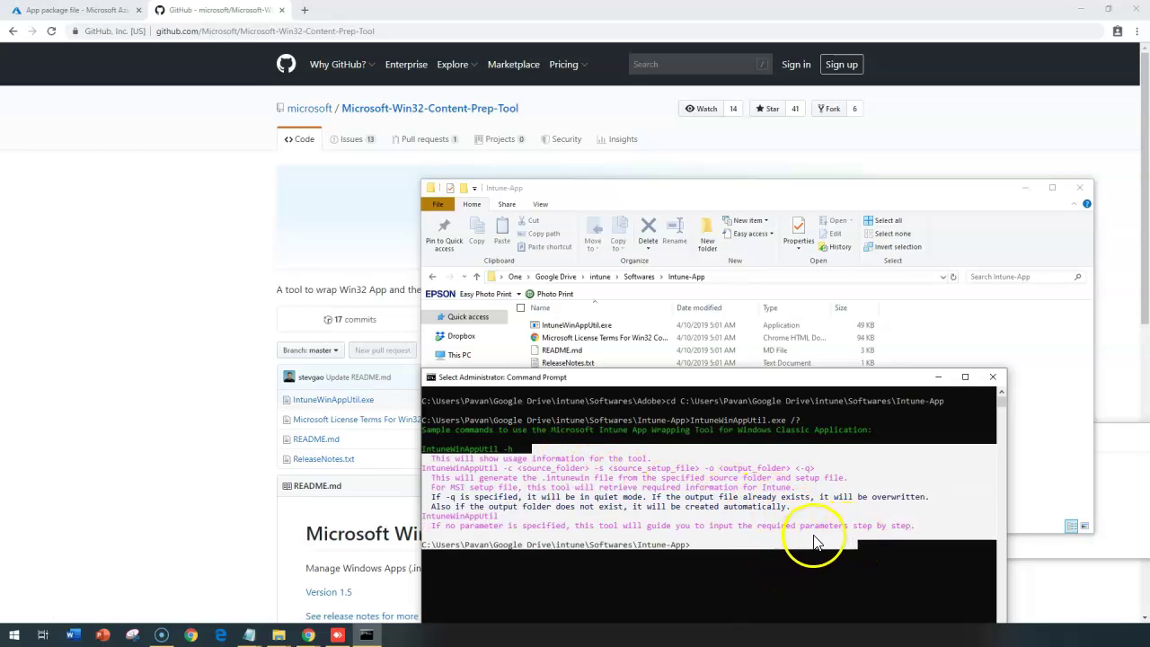
- Run IntuneWinAppUtil.exe without parameters and reposition the console window
text(fs)
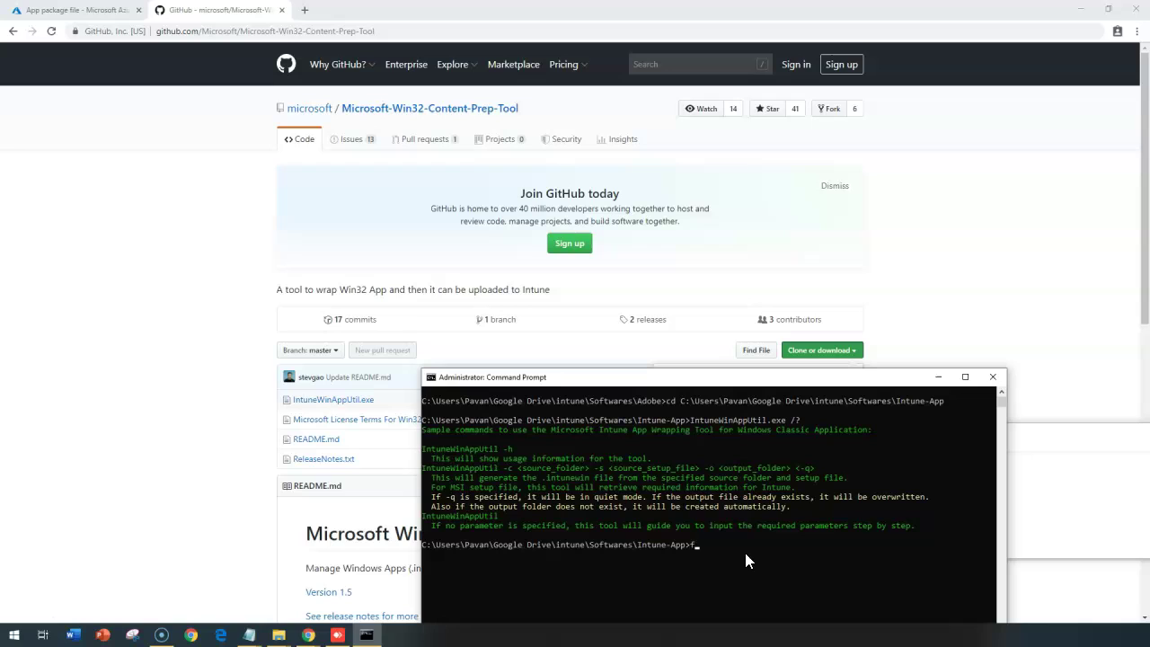
key(BackSpace)
key(BackSpace)
text(I)
key(Tab)
key(Return)
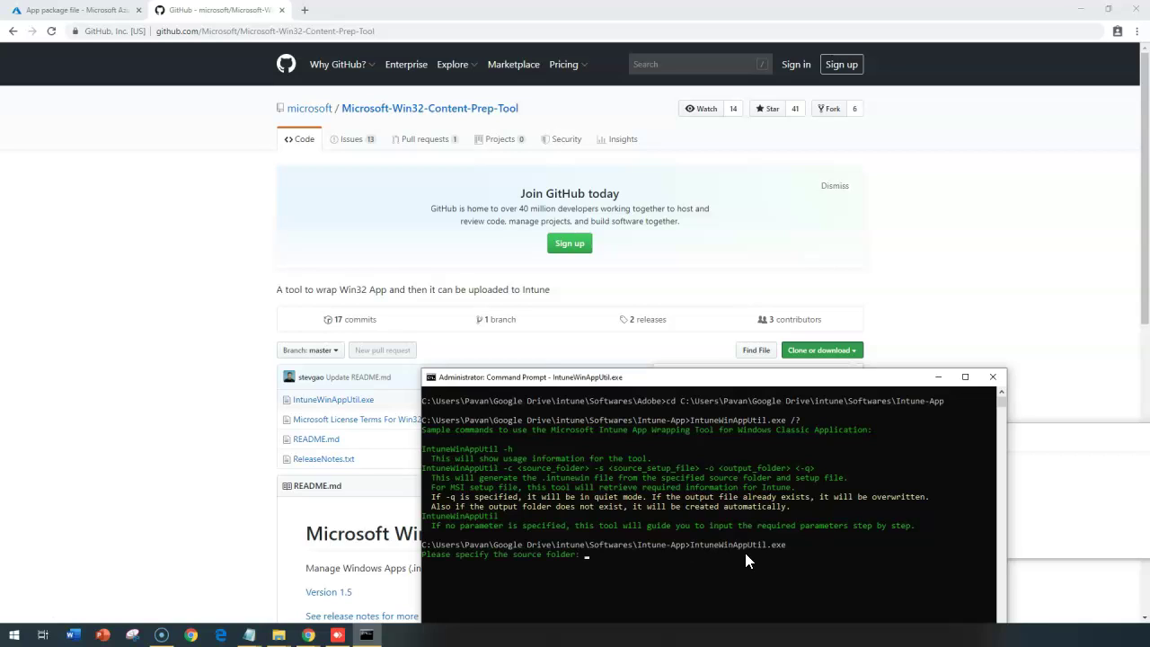
drag(612, 386, 583, 240)
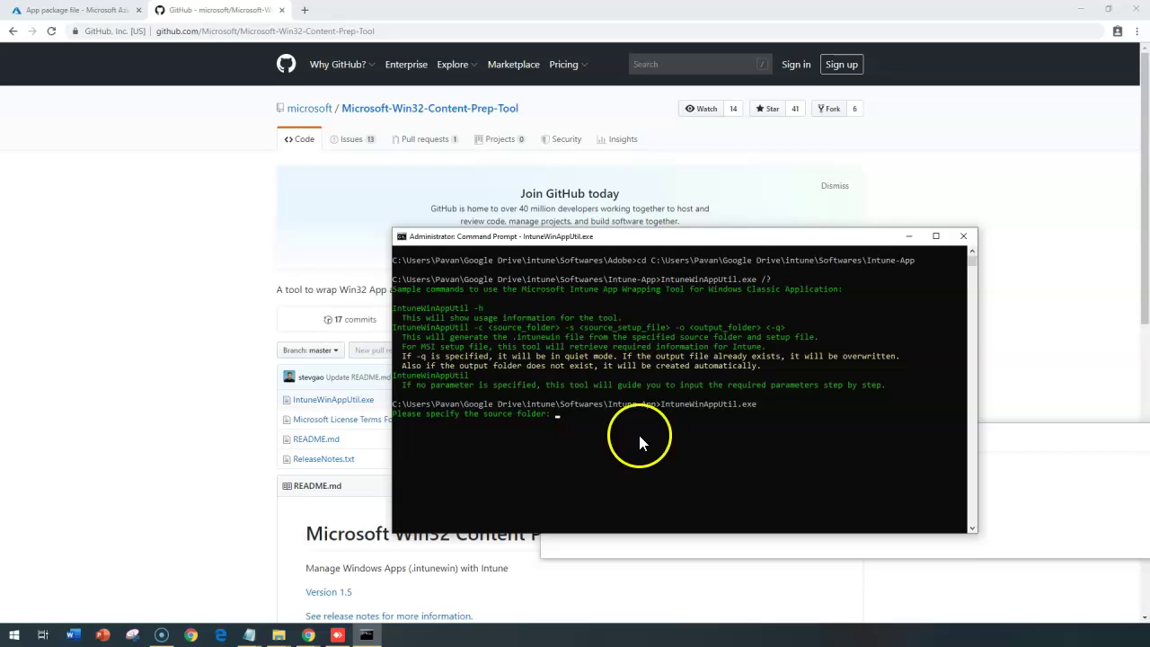
- Highlight the saved source folder path in My-Intune-Notes.txt and arrange the Softwares window
click(253, 635)
click(189, 598)
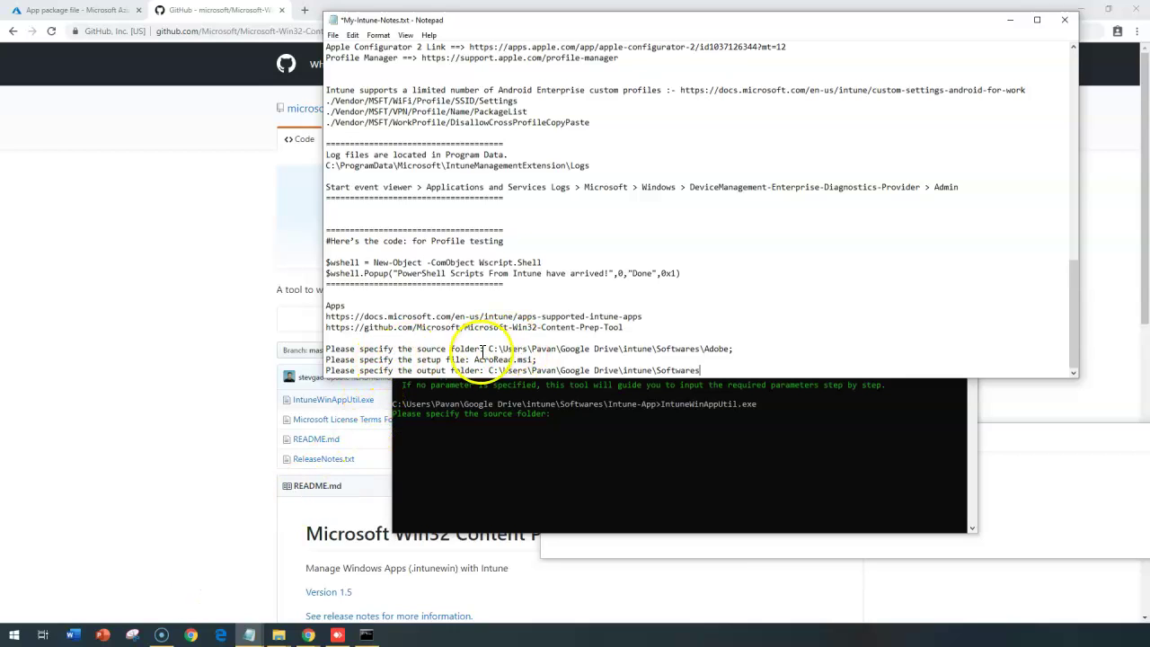
drag(488, 349, 727, 352)
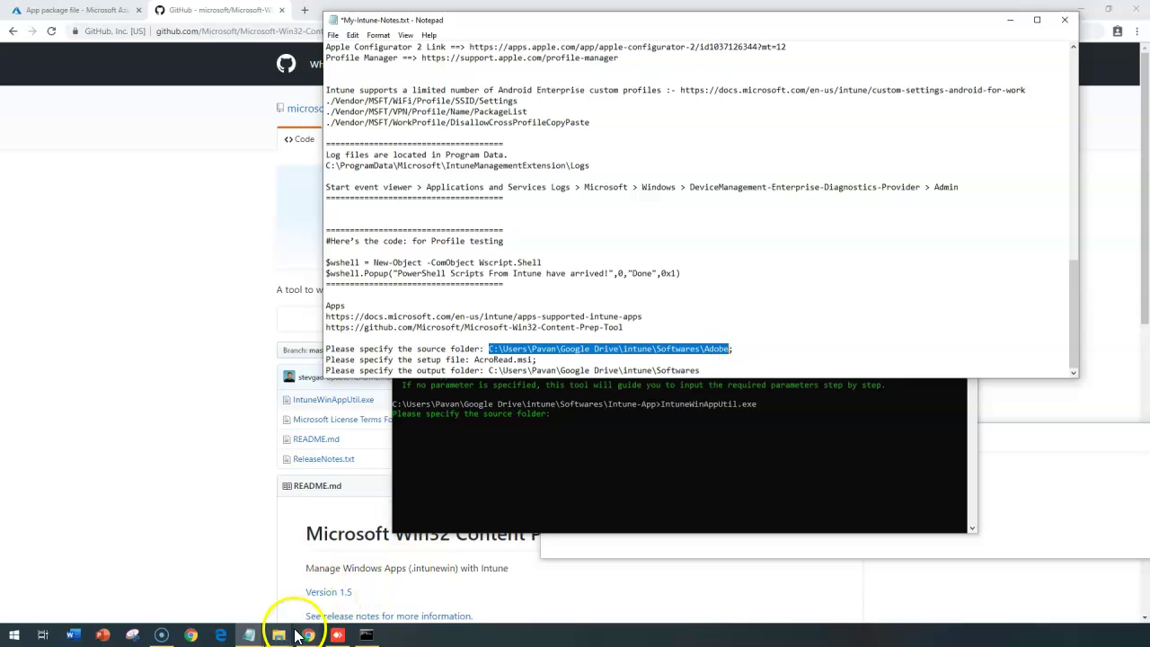
mouse_move(280, 629)
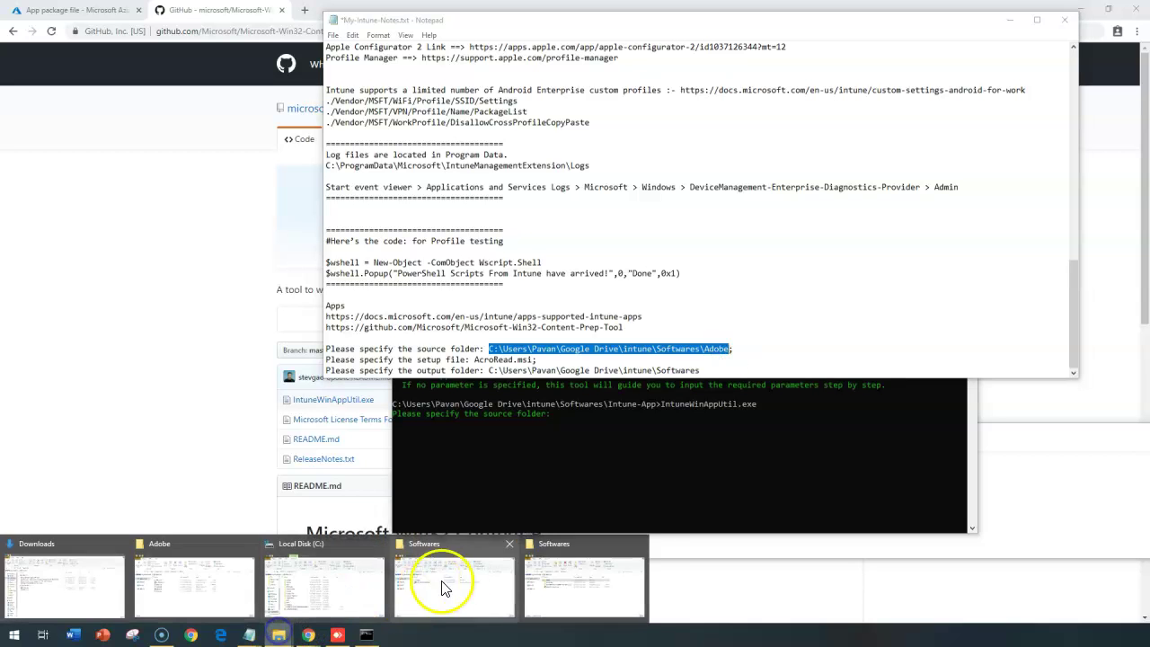
click(543, 582)
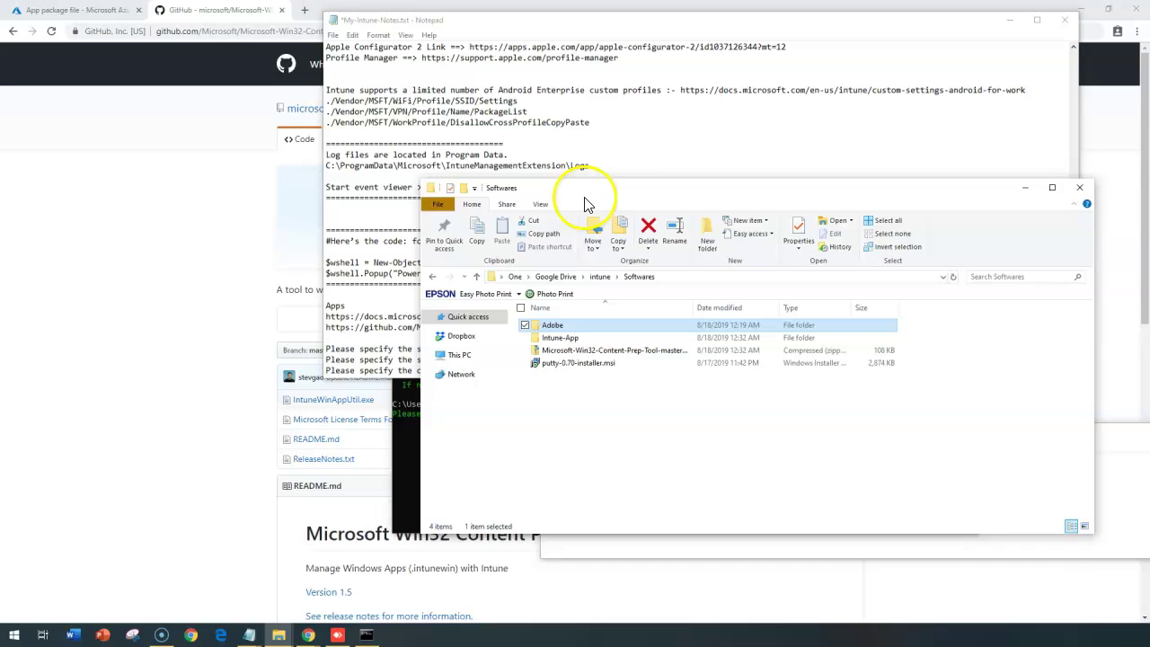
drag(583, 192, 544, 376)
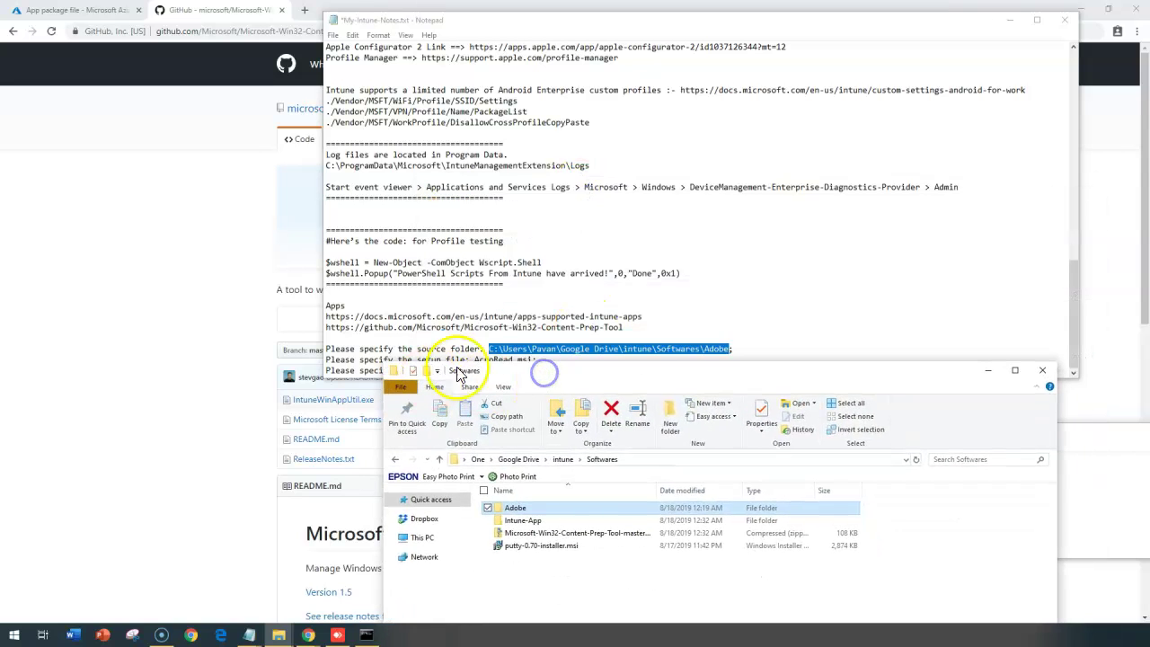
- Copy the Adobe folder's full path and paste it at the source folder prompt
double_click(540, 510)
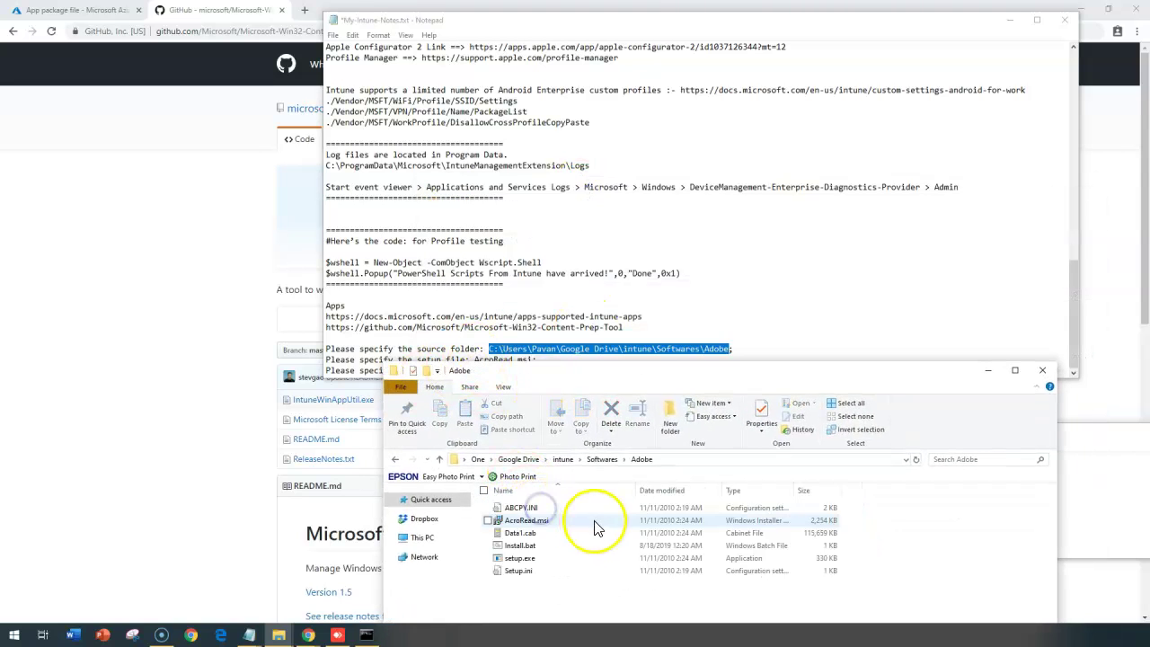
click(676, 459)
key(ctrl+c)
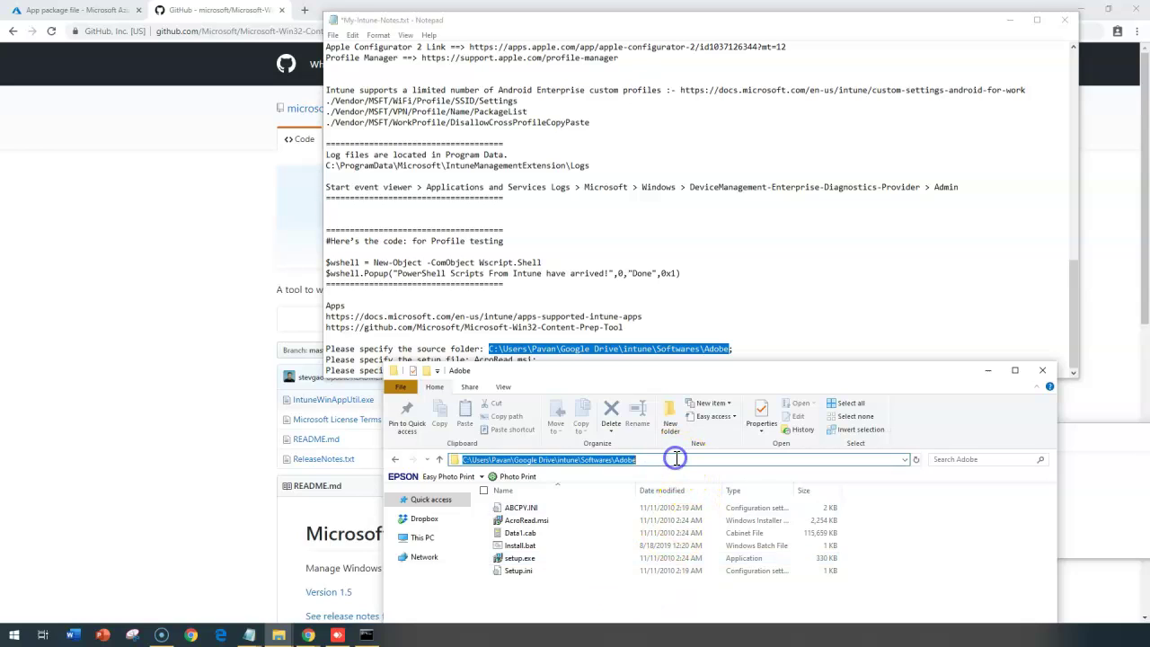
click(732, 360)
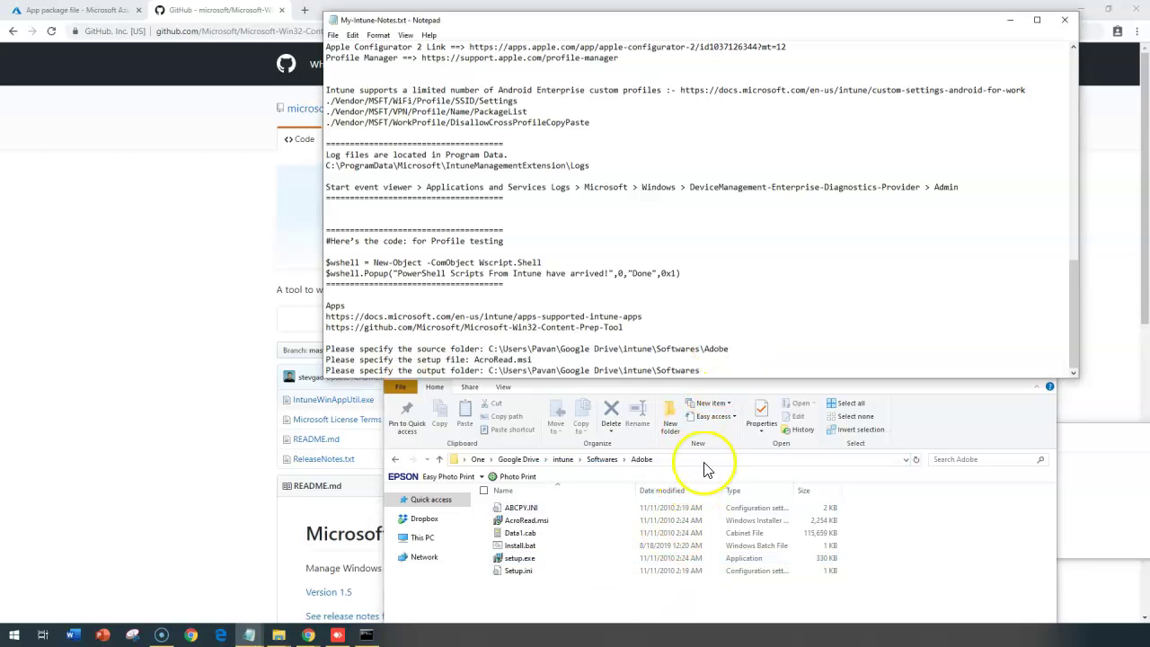
click(707, 461)
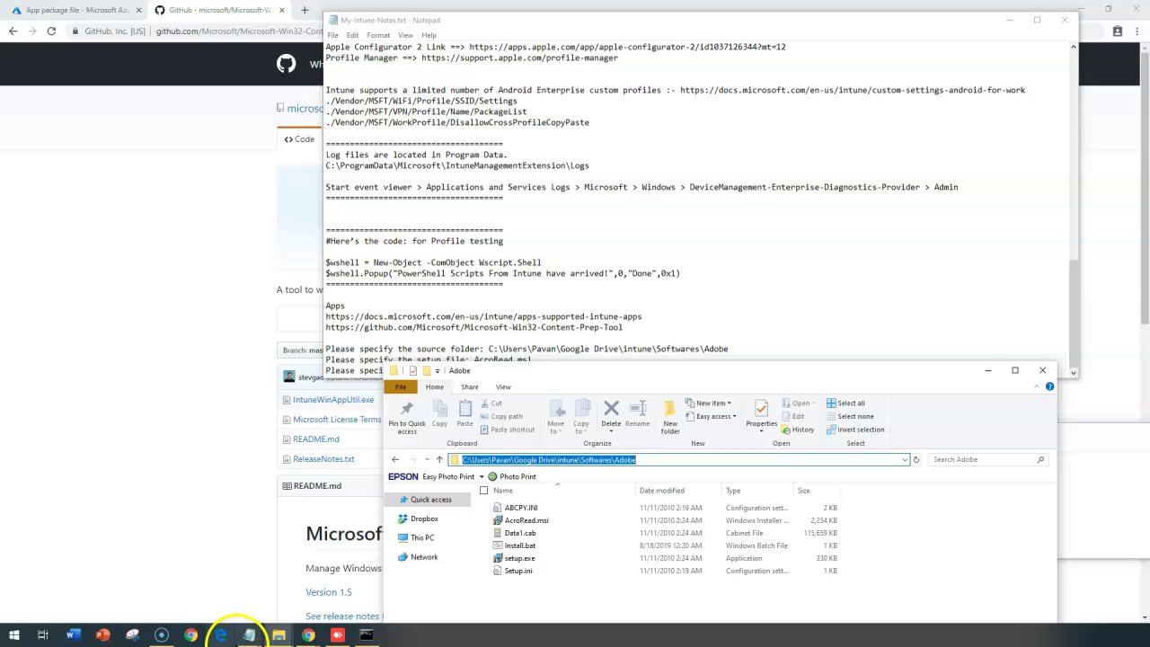
click(366, 635)
key(ctrl+v)
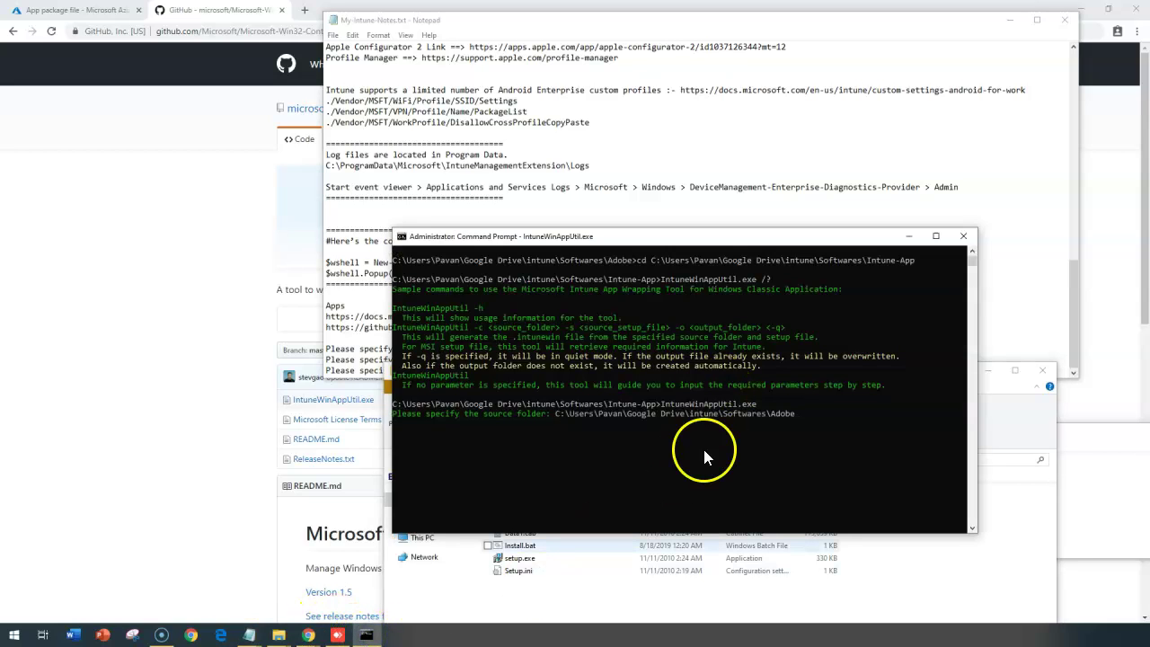
- Accept the Adobe source folder and open Install.bat in Notepad
key(Return)
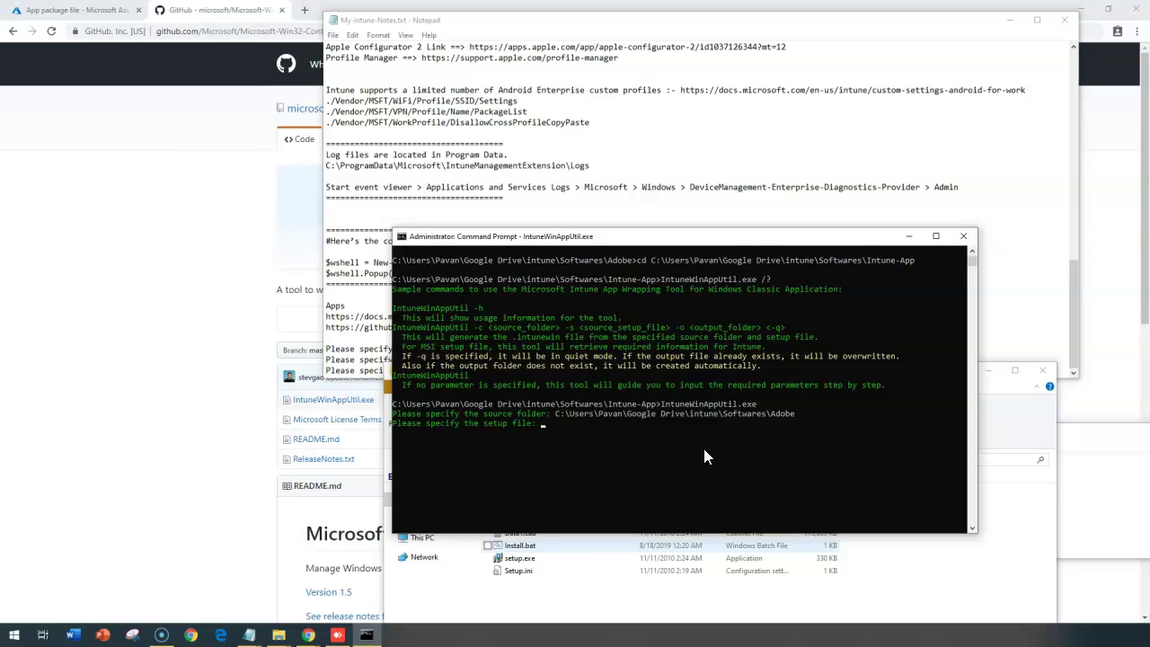
click(627, 613)
right_click(543, 542)
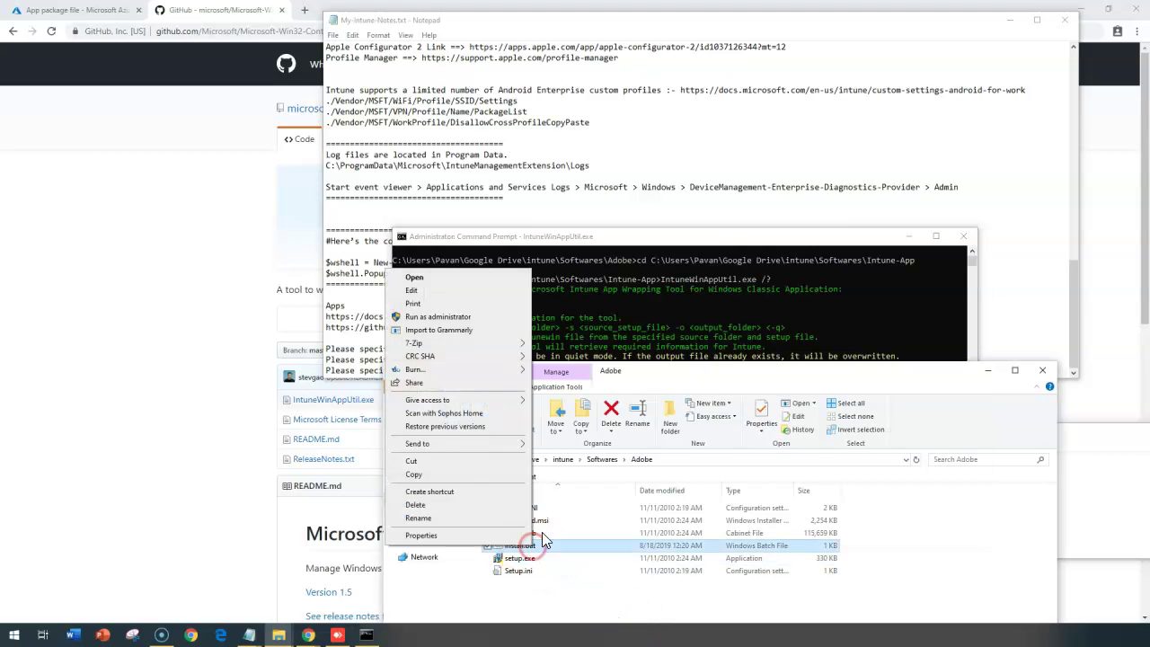
click(418, 290)
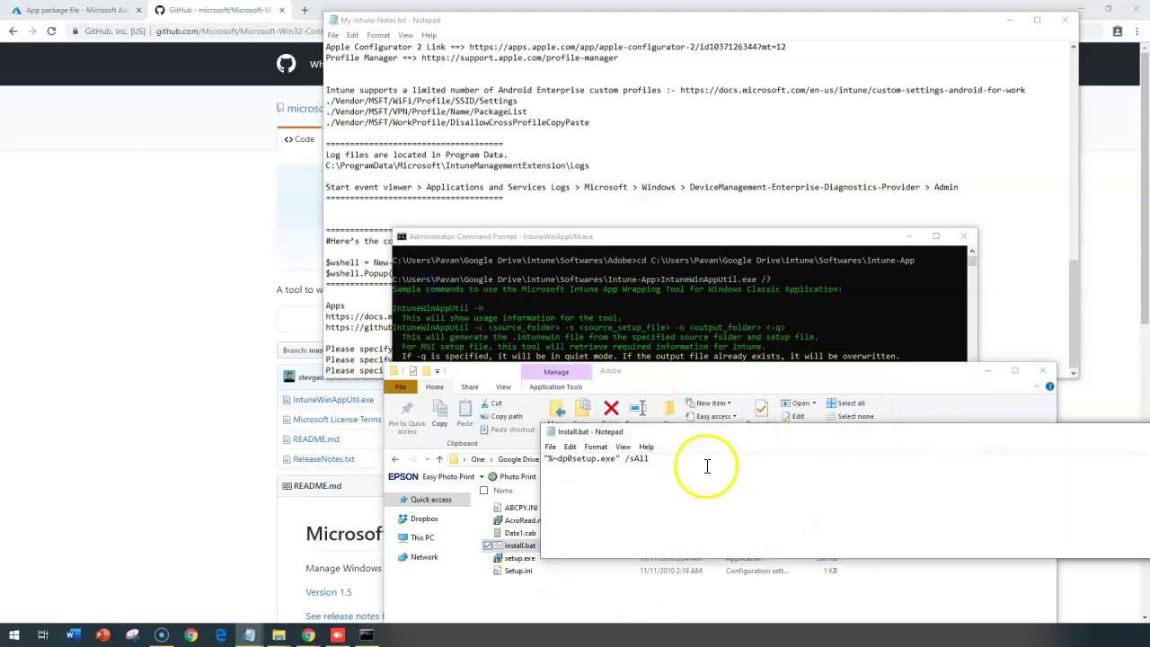
- Highlight the "%~dp0setup.exe" /sAll command and %~dp0 variable, then return to the Adobe folder
drag(576, 460, 646, 459)
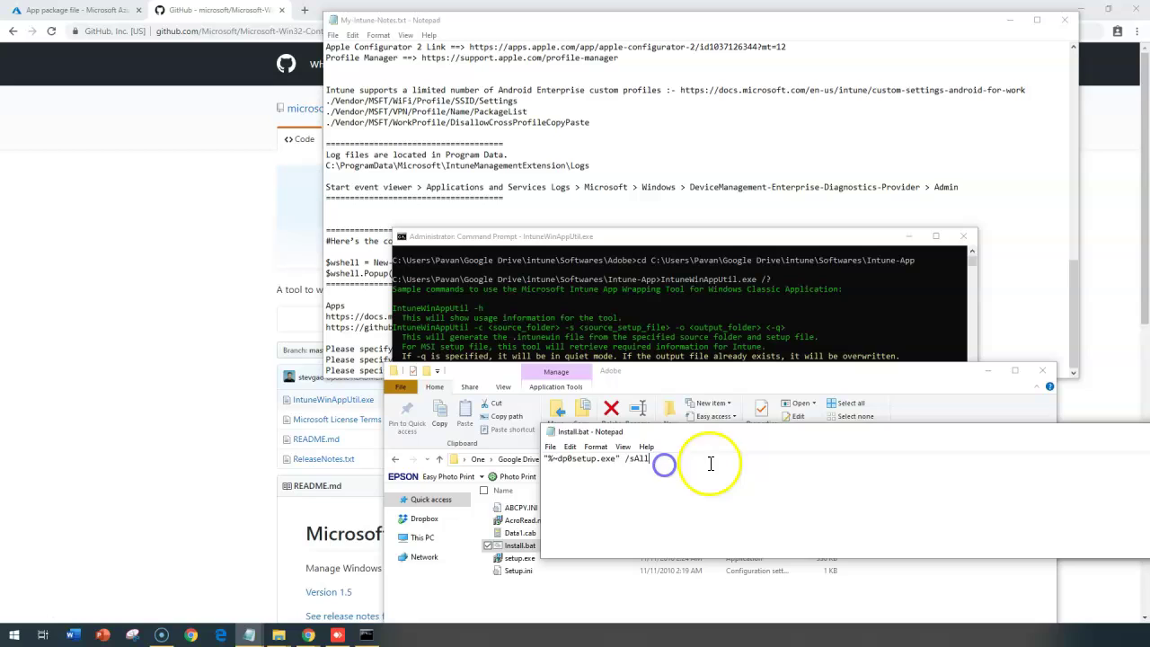
drag(709, 462, 564, 454)
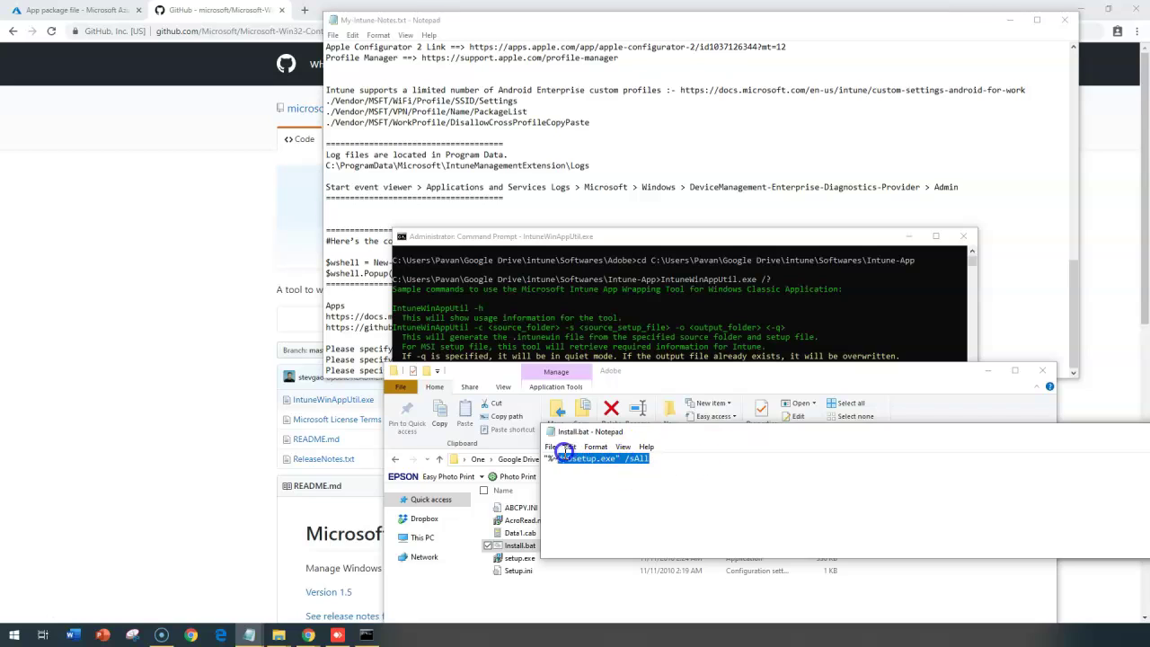
click(729, 483)
click(568, 457)
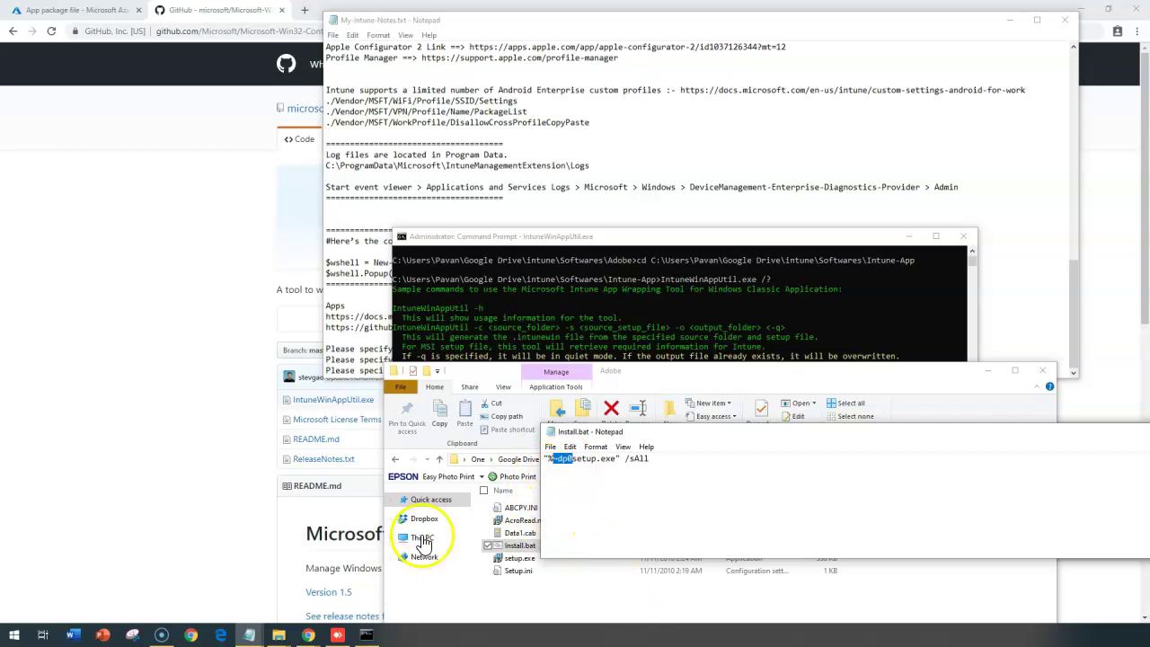
click(728, 373)
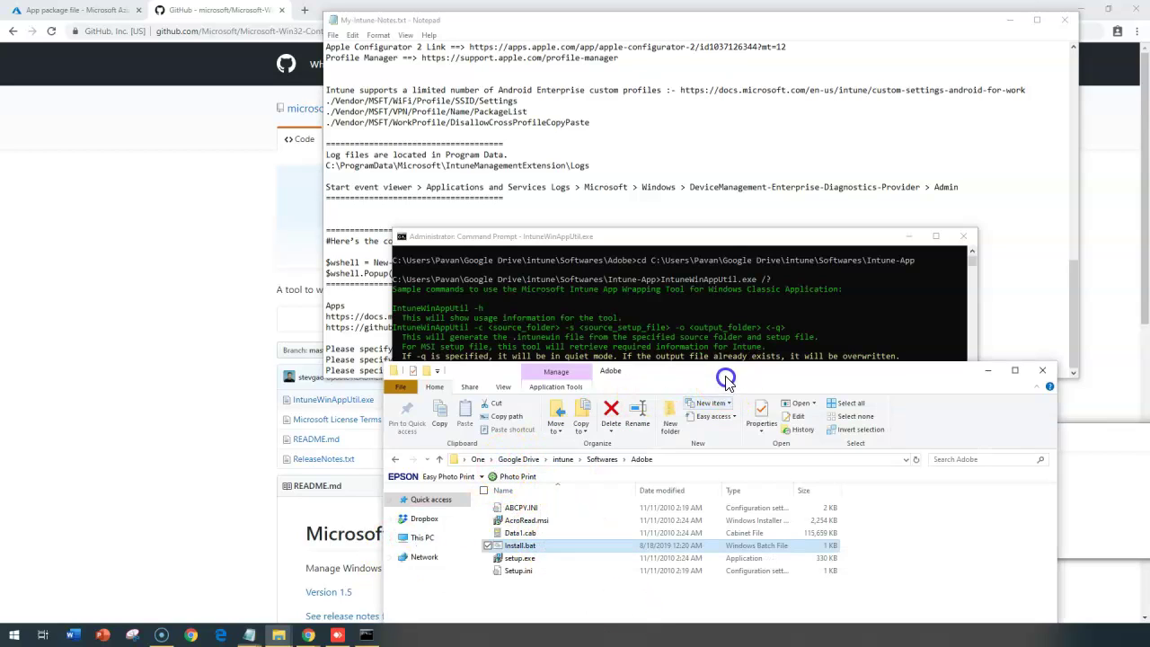
- Copy the Adobe folder path, then copy AcroRead.msi's name and paste it as the setup file
click(680, 460)
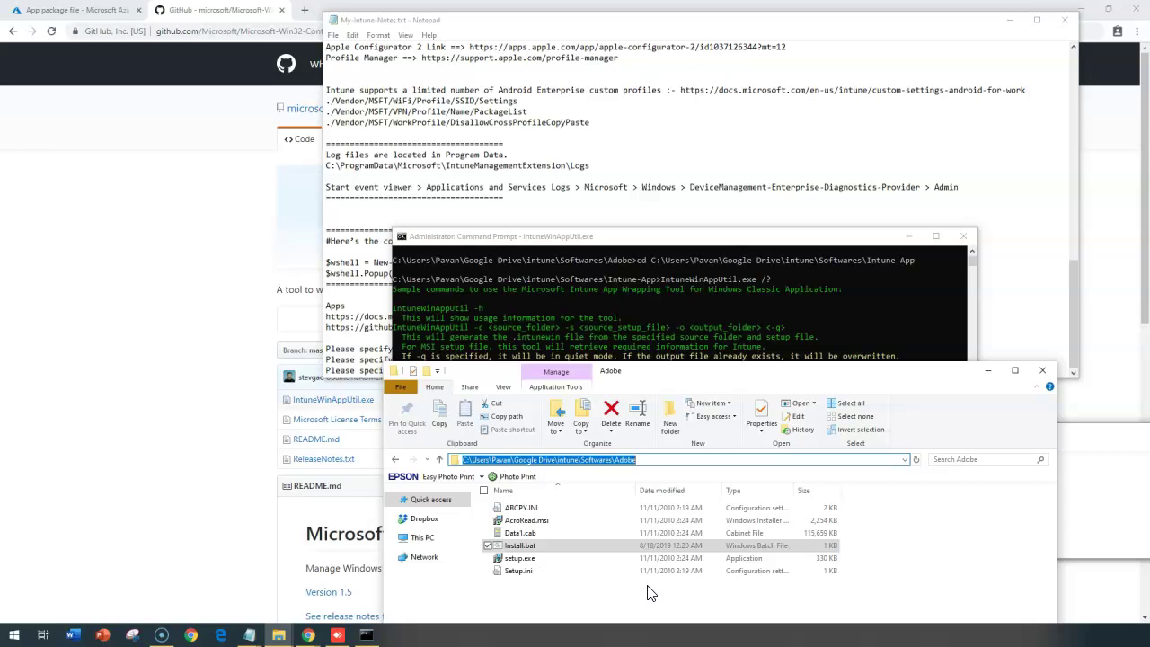
click(615, 248)
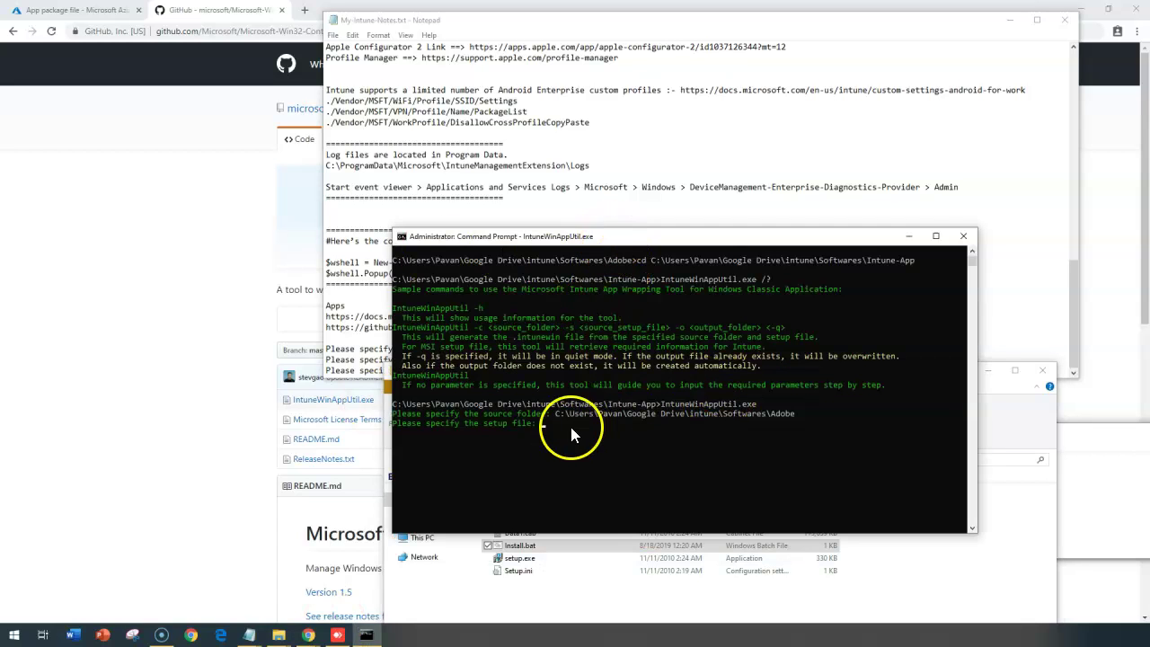
click(557, 597)
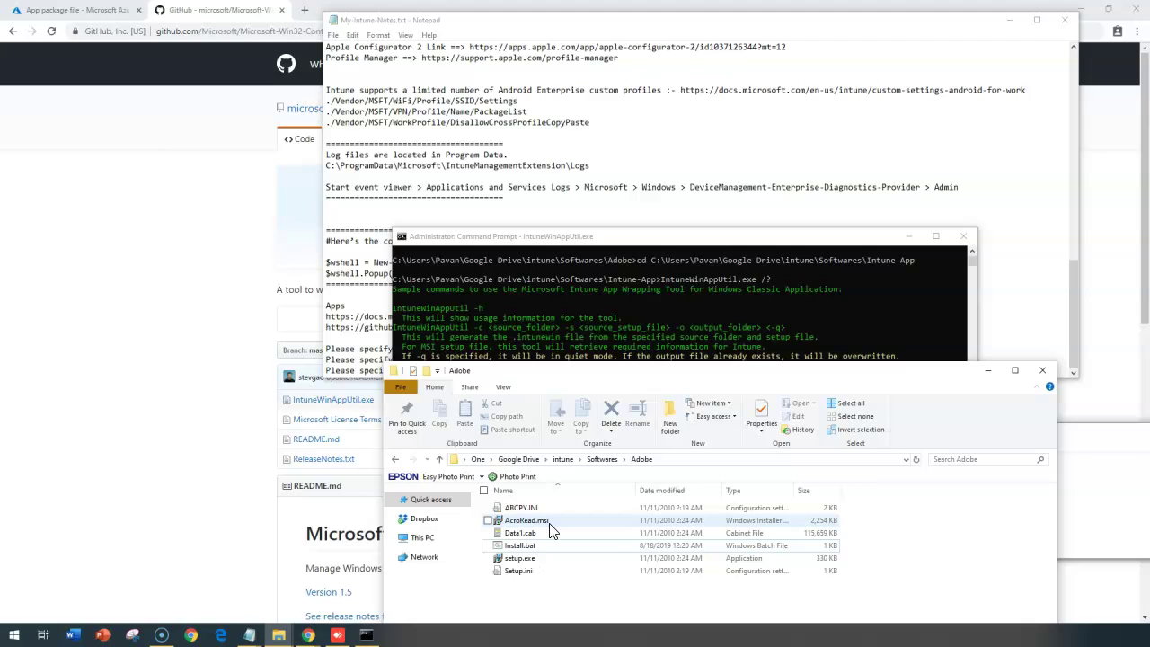
mouse_move(554, 531)
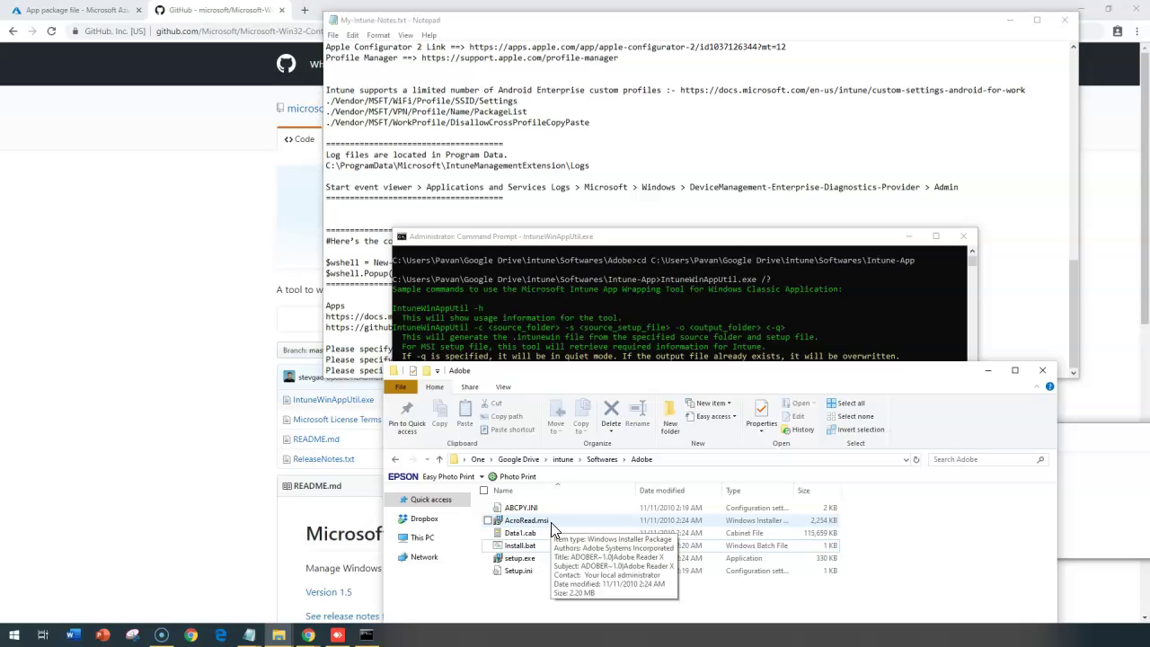
click(551, 521)
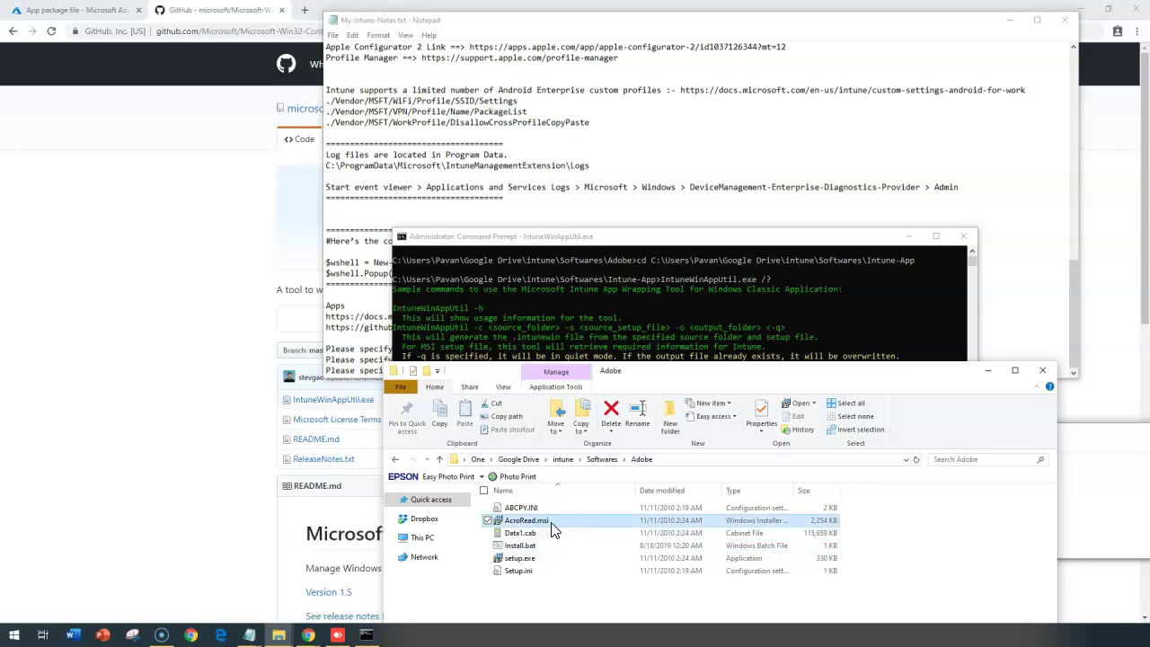
click(551, 524)
click(600, 239)
right_click(724, 388)
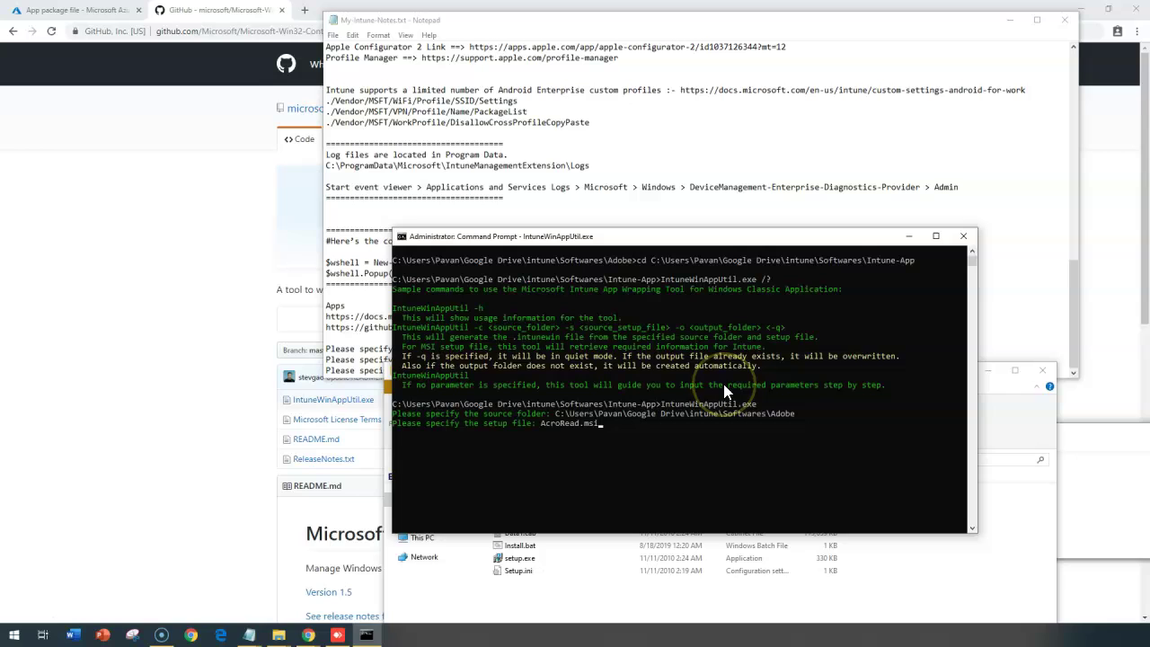
- Confirm the AcroRead setup file and mark the output-folder prompt in the console
key(Return)
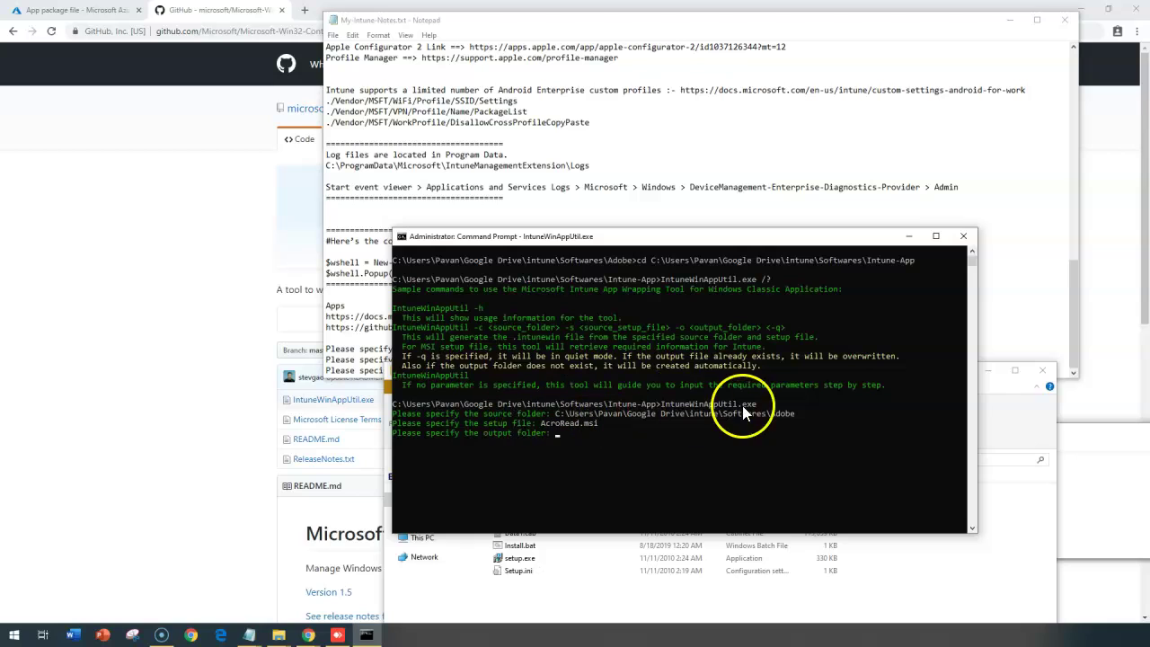
drag(499, 413, 592, 426)
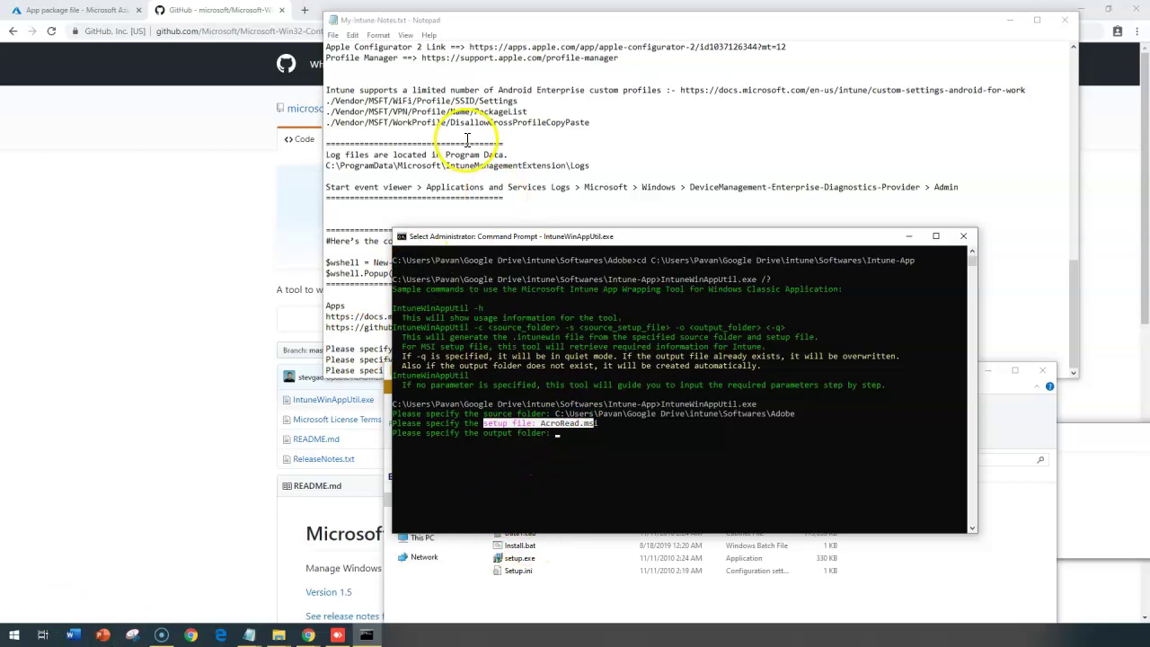
drag(499, 166, 591, 165)
drag(488, 370, 699, 370)
- Copy the Softwares folder path and enter it as the output folder to start packaging
click(752, 598)
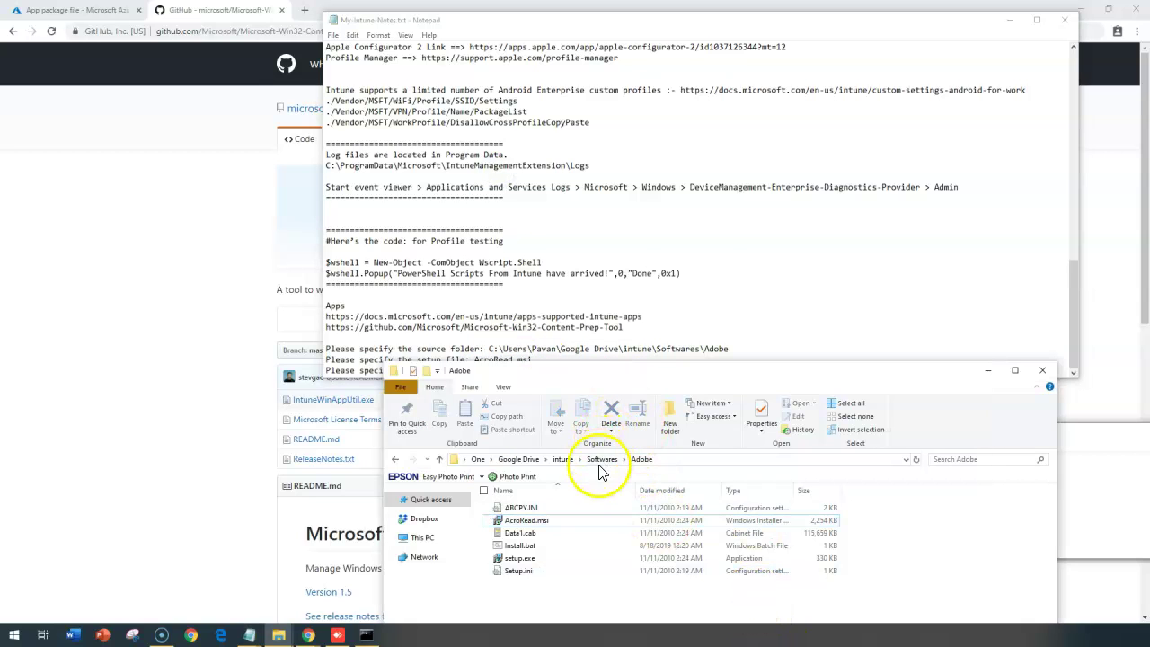
click(600, 459)
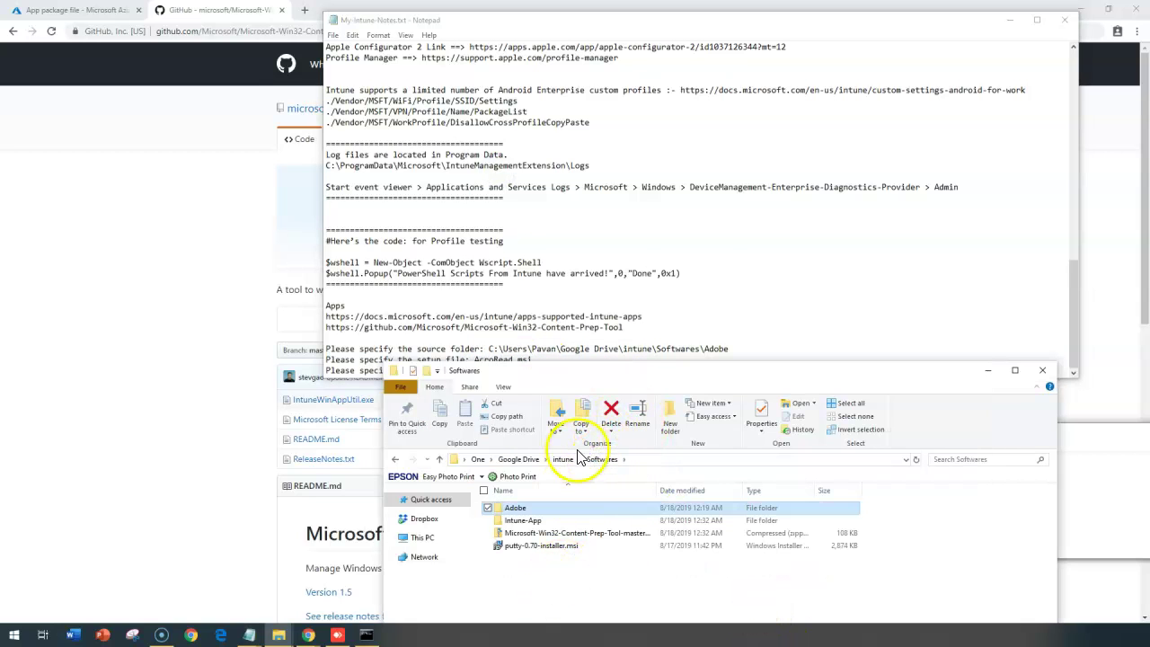
click(603, 584)
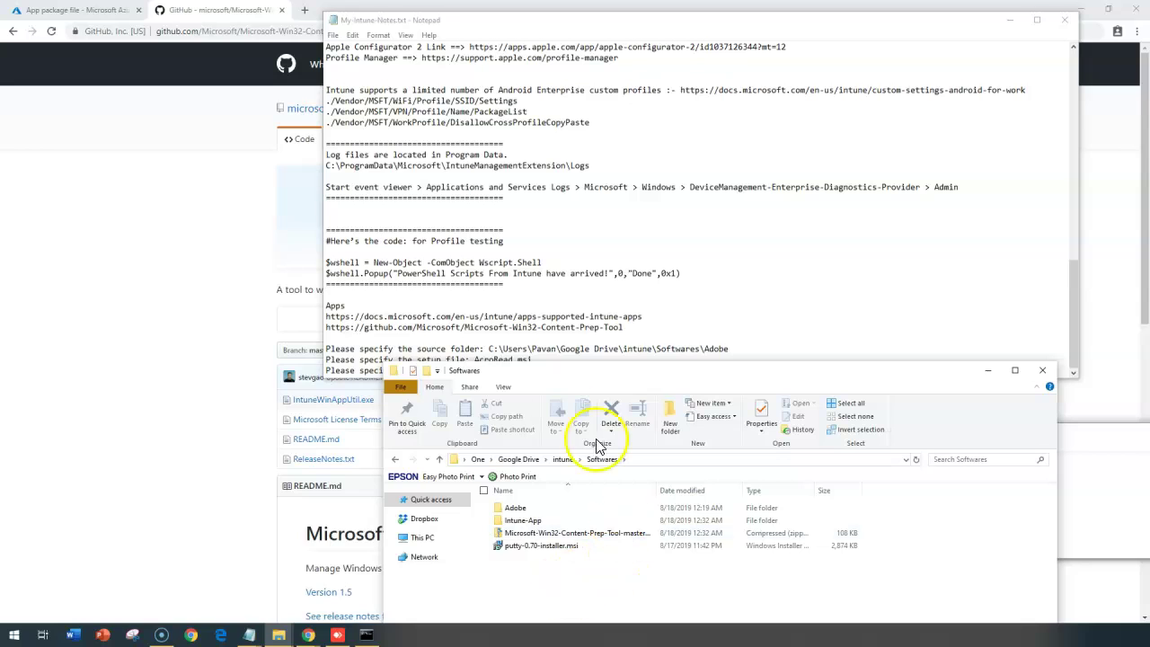
click(639, 459)
key(ctrl+c)
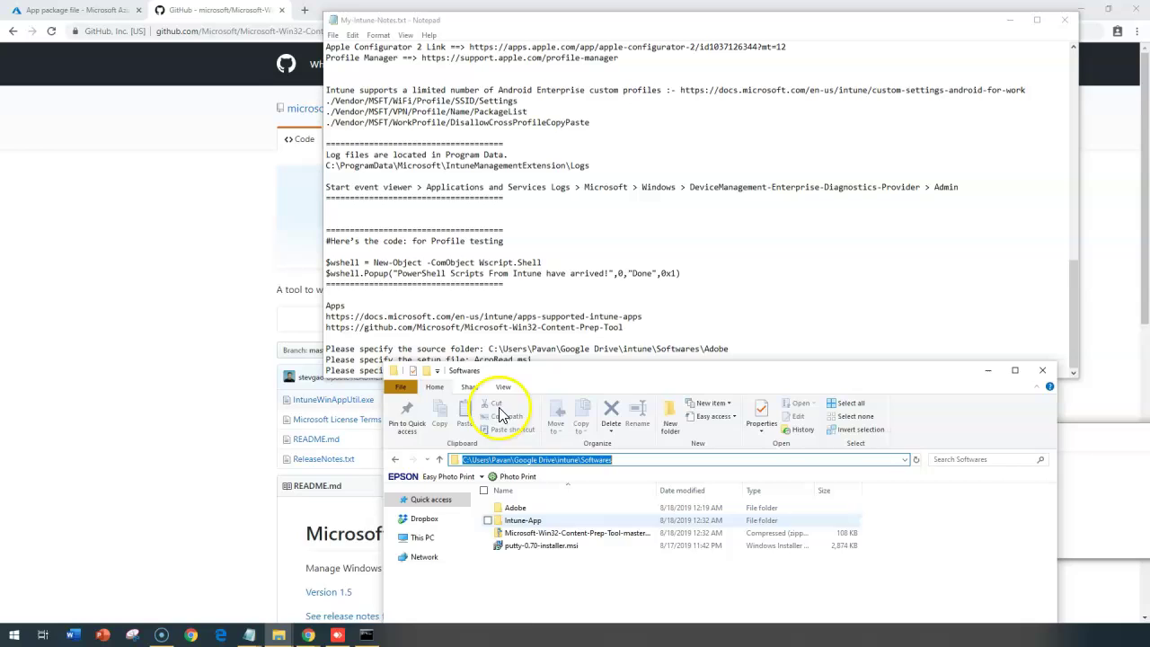
click(366, 635)
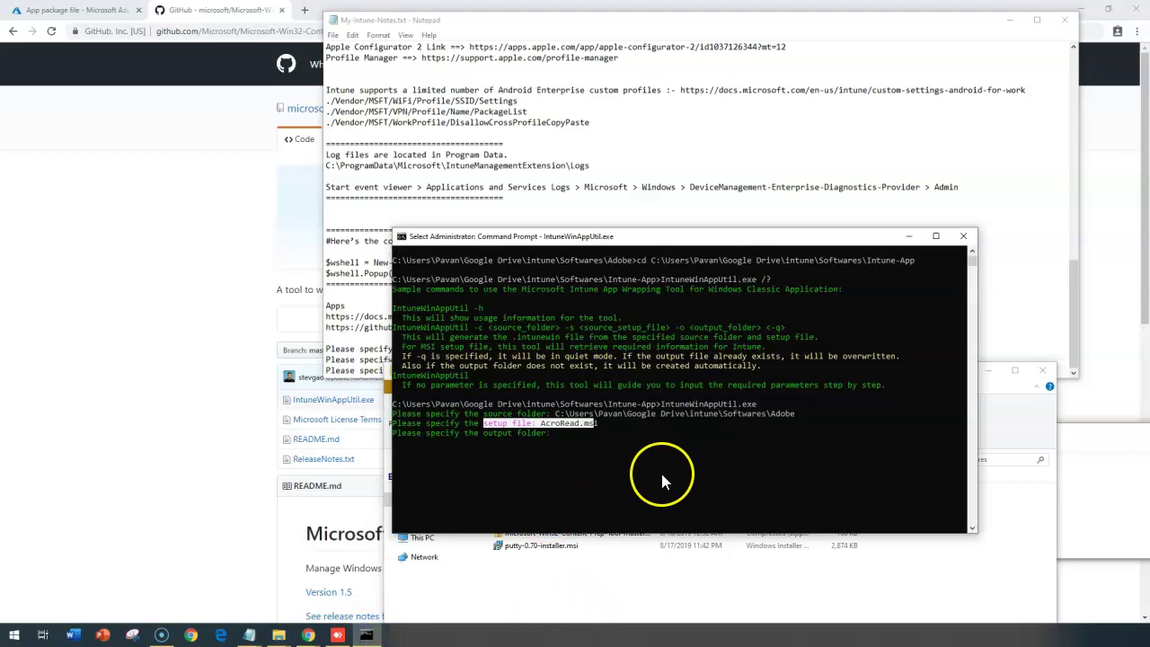
key(Escape)
key(ctrl+v)
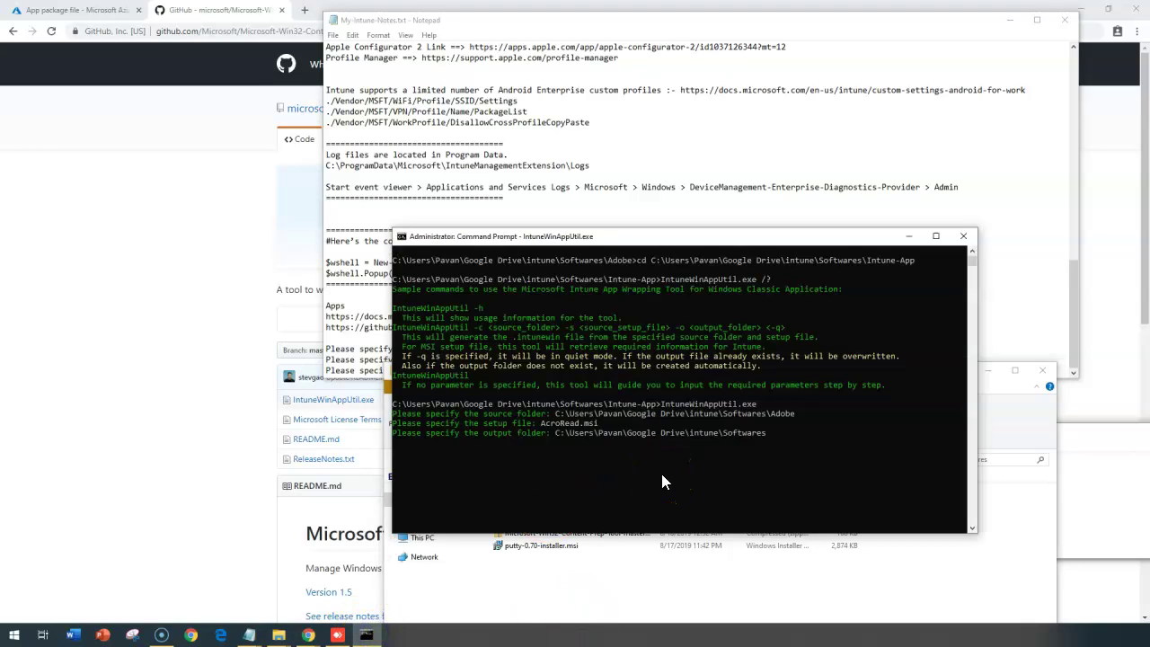
key(Return)
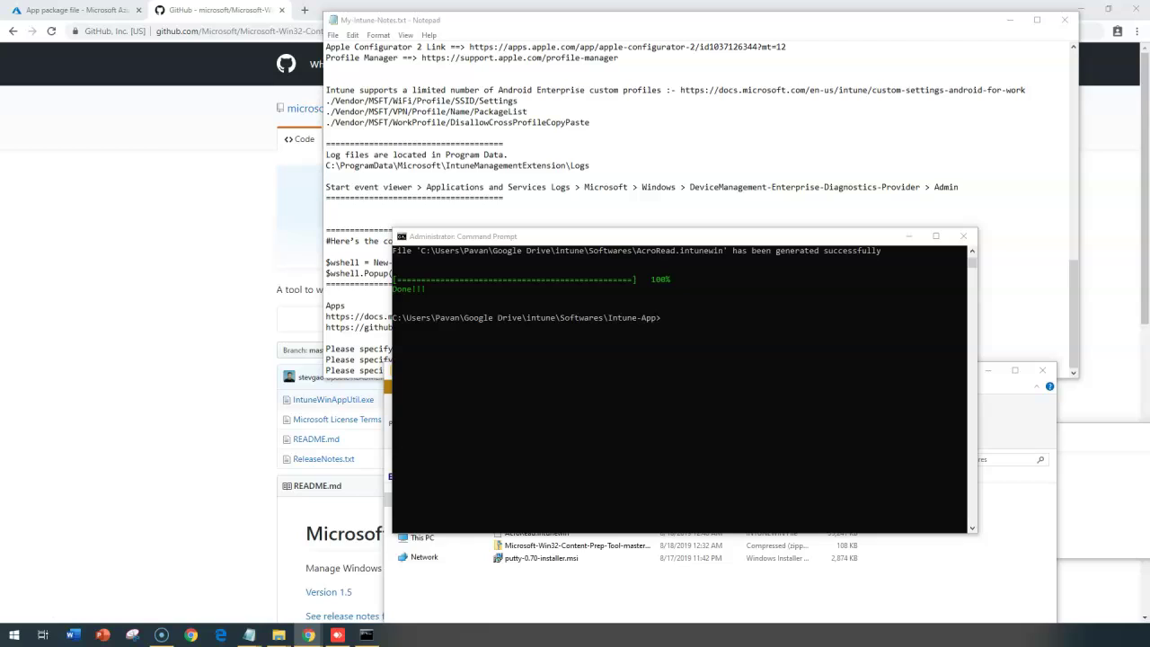
- Mark the 100% Done lines and the AcroRead.intunewin output path in the success message
click(684, 289)
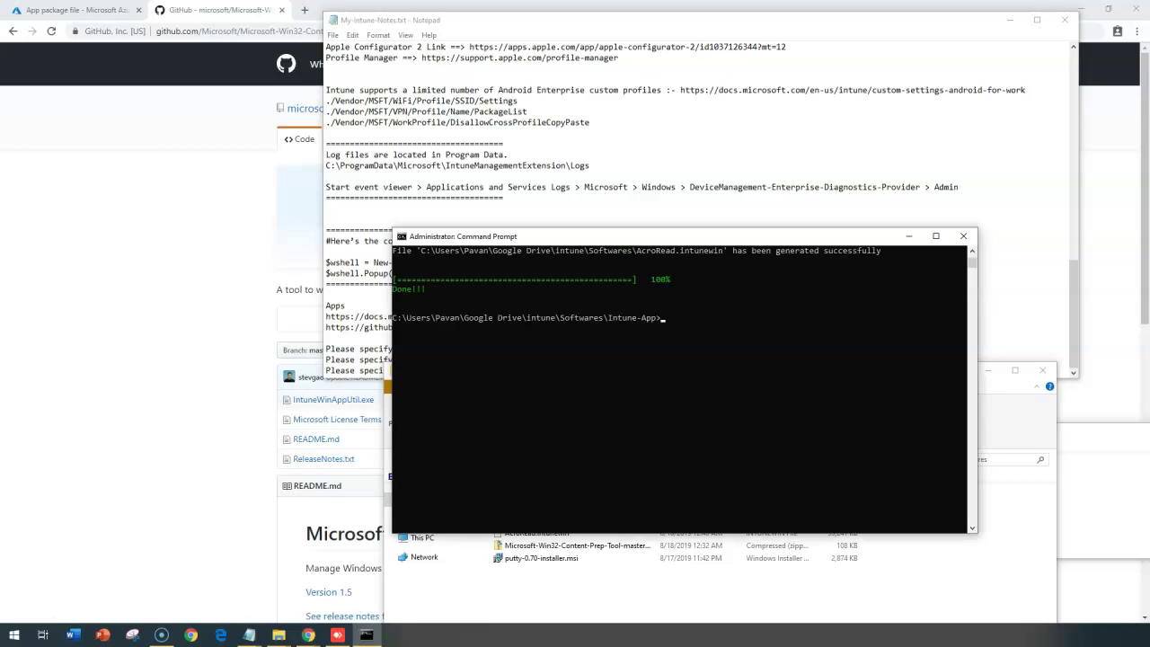
drag(685, 289, 391, 278)
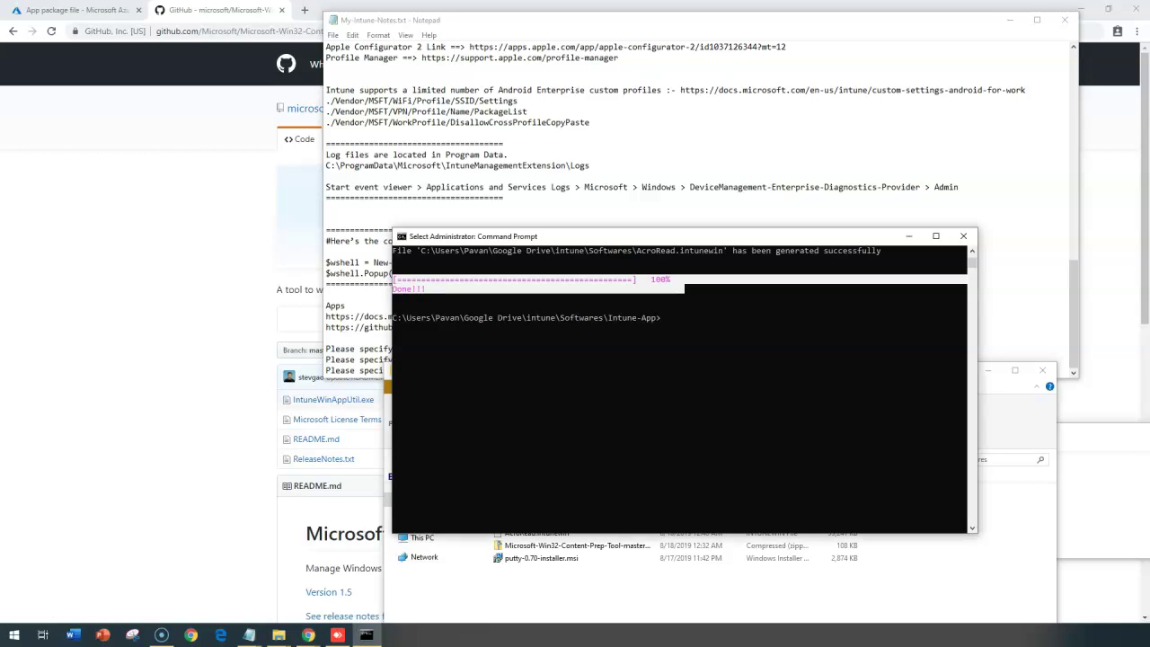
click(637, 250)
drag(693, 250, 392, 251)
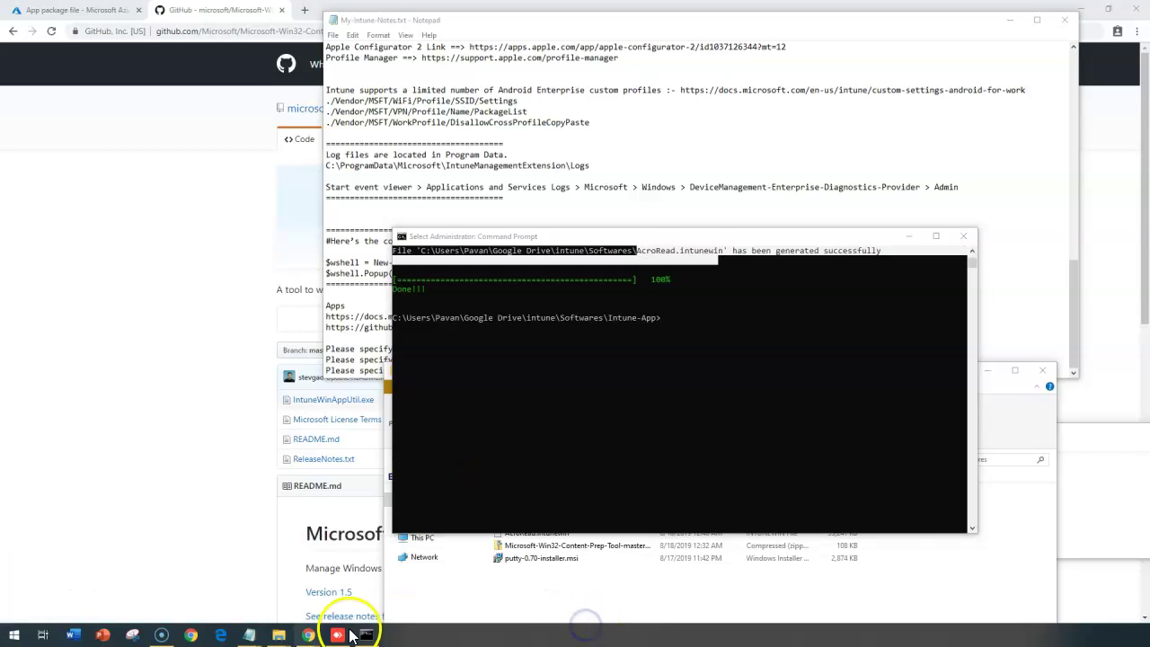
- Select the new AcroRead.intunewin package in the Softwares folder window
click(577, 591)
click(543, 532)
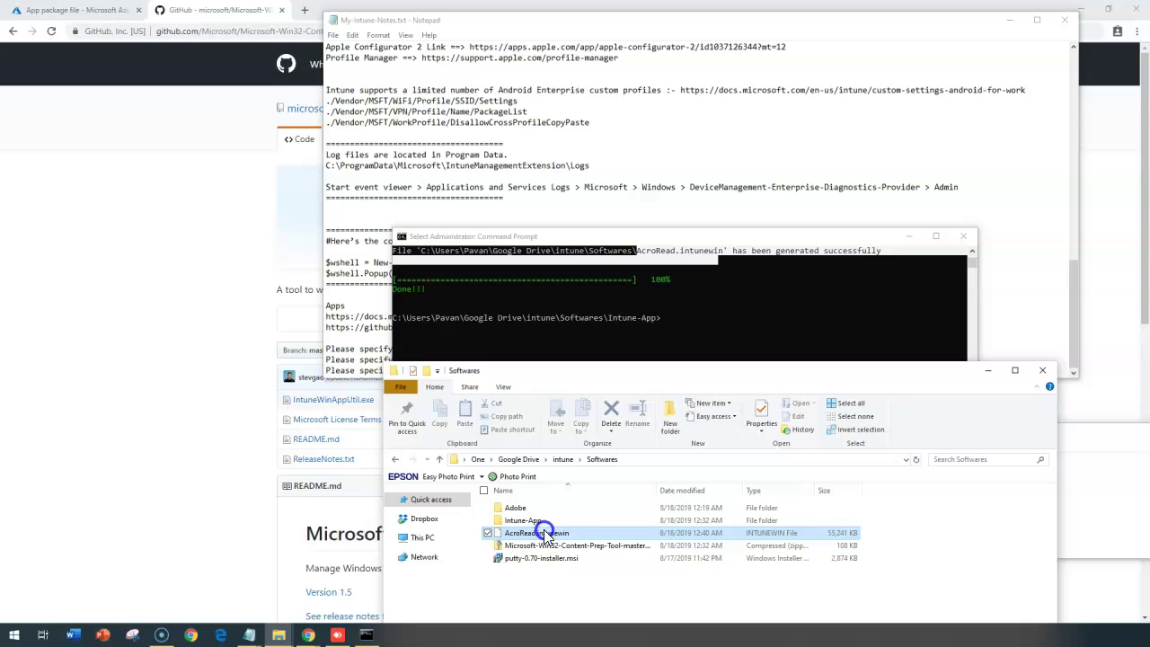
drag(661, 370, 654, 276)
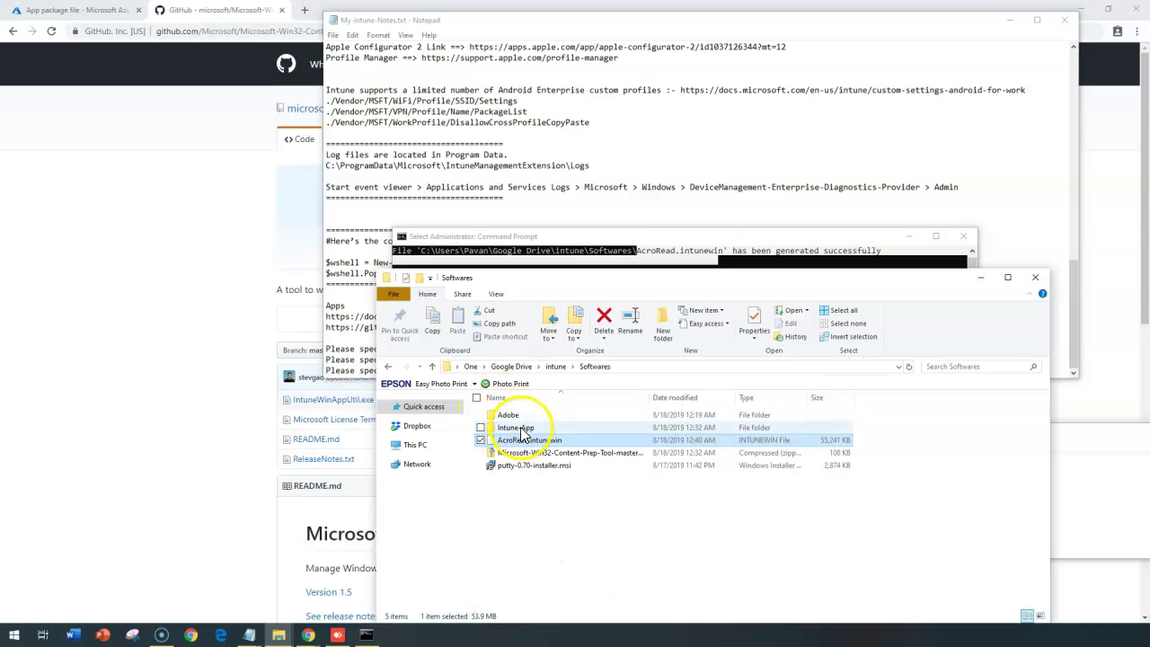
click(523, 430)
right_click(524, 431)
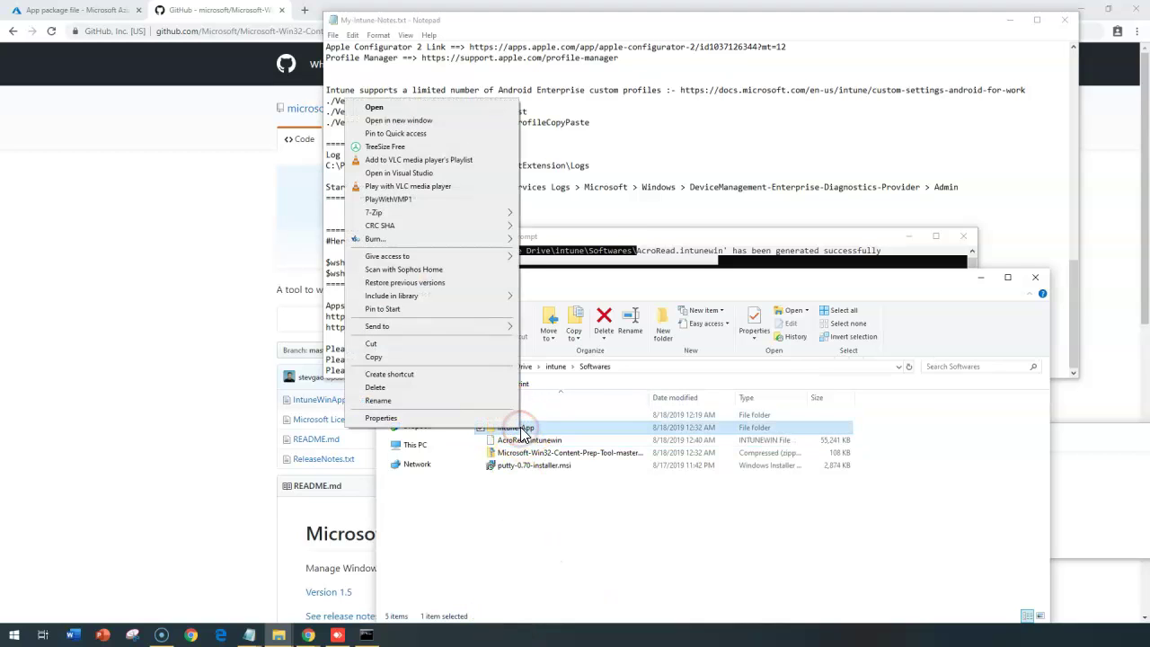
click(574, 548)
- Check the Adobe folder's 115 MB size on disk in its Properties, then cancel
click(507, 416)
right_click(508, 415)
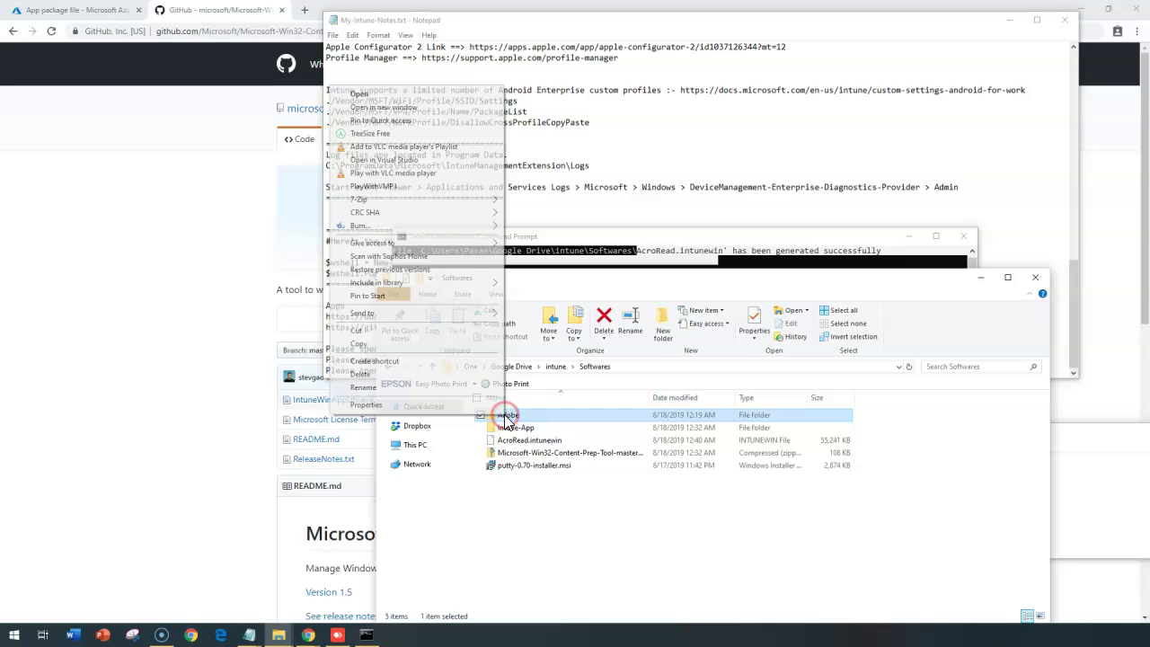
click(453, 404)
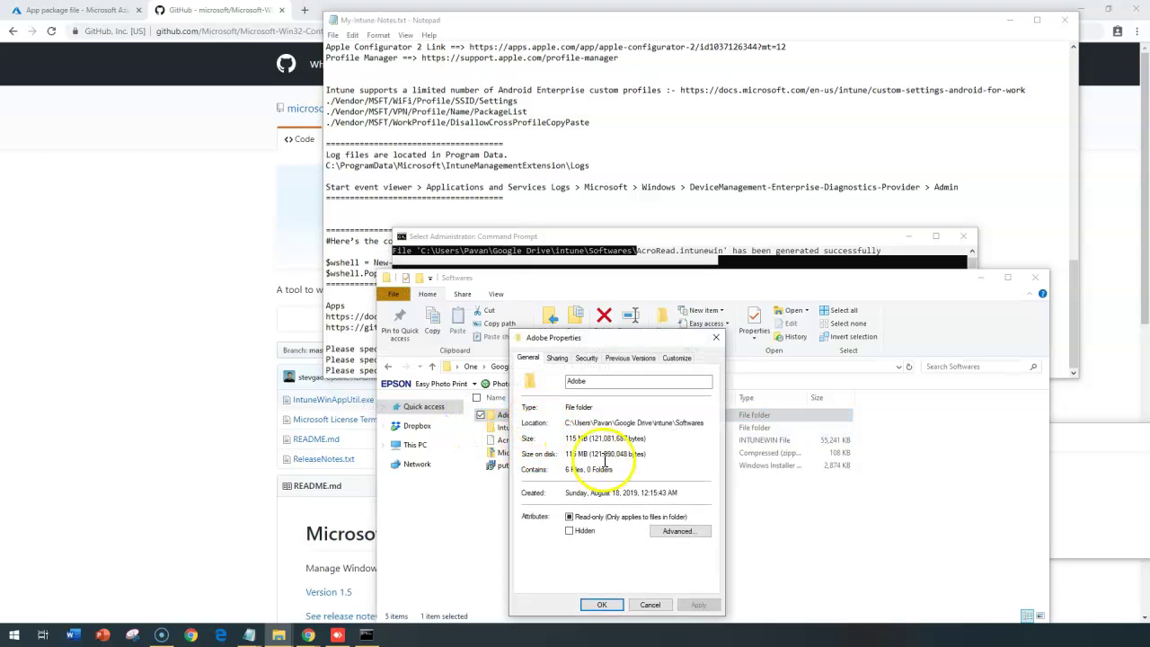
drag(623, 453, 539, 451)
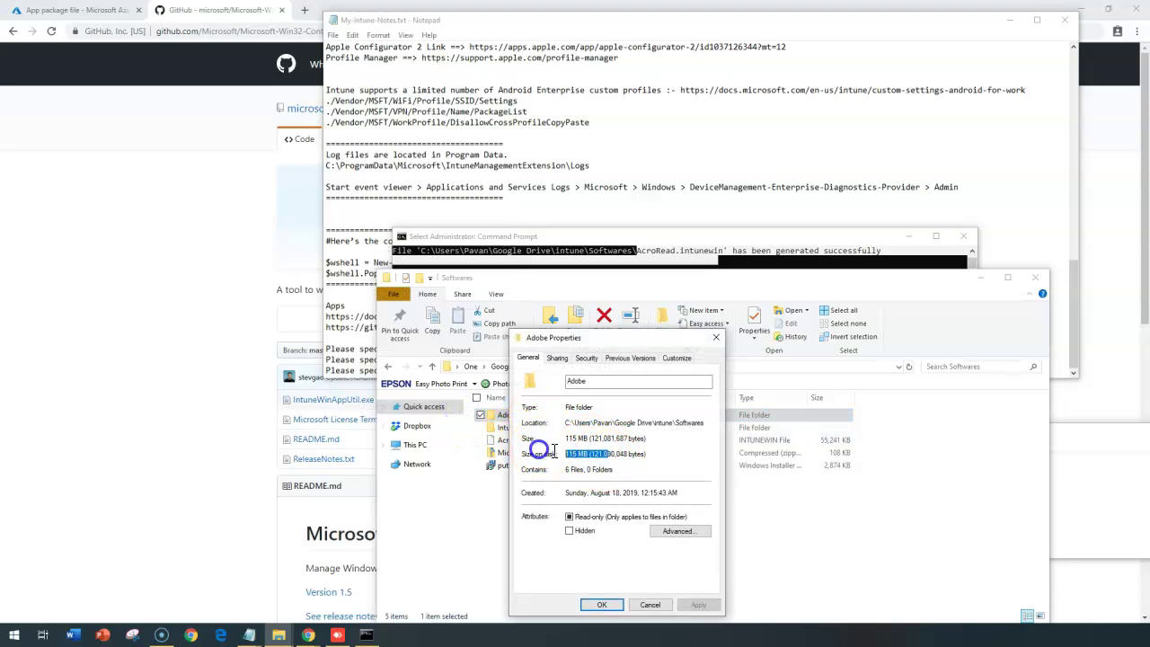
click(652, 603)
- Compare with the AcroRead.intunewin package size, then return to the Azure portal
click(555, 441)
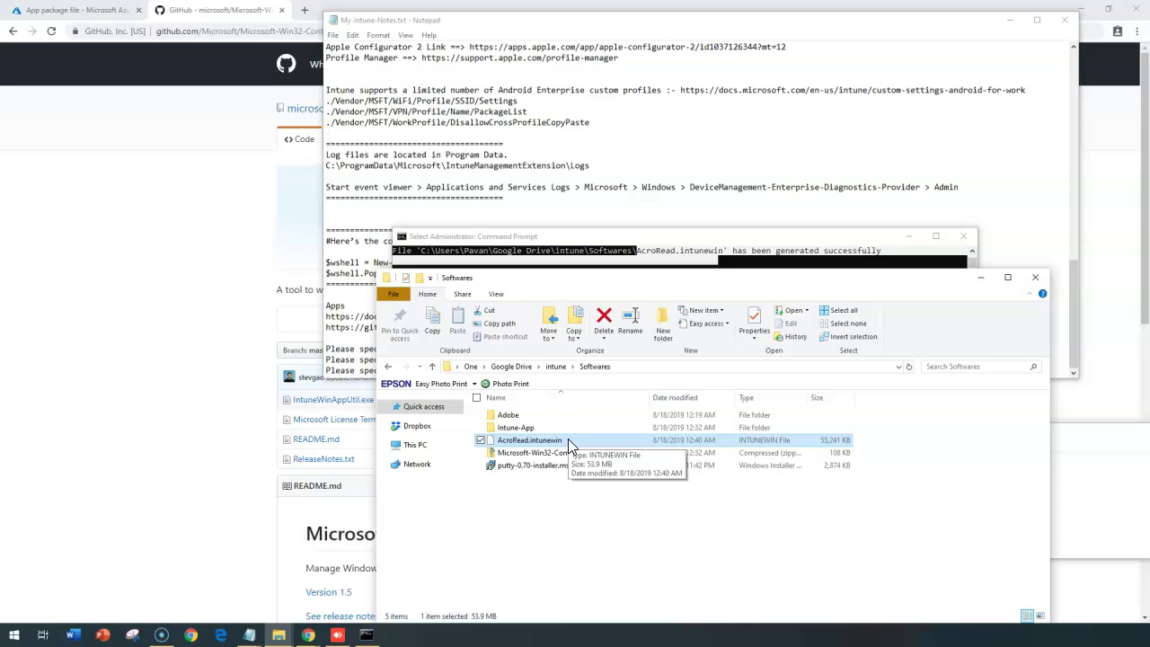
click(645, 370)
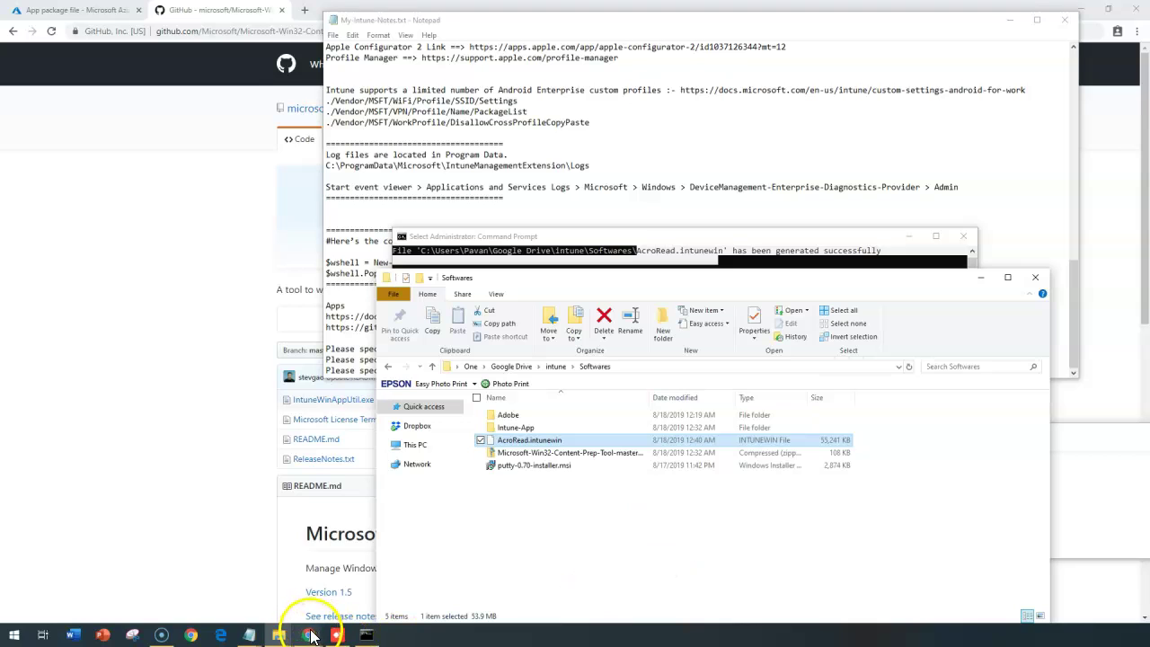
mouse_move(310, 635)
click(778, 452)
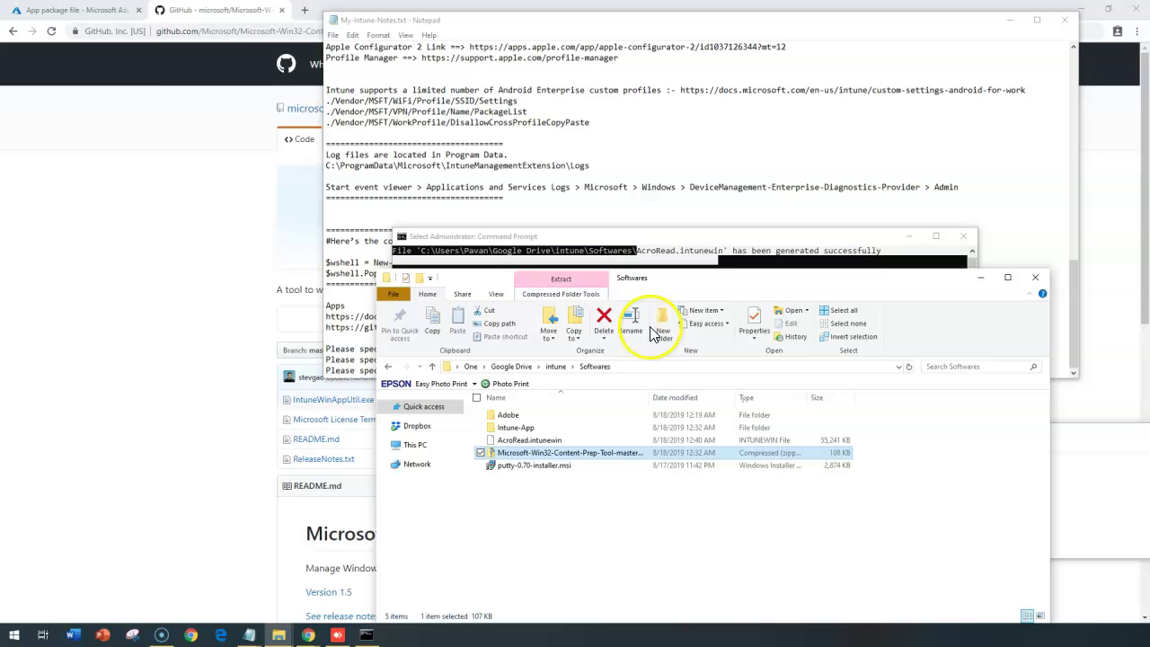
click(76, 10)
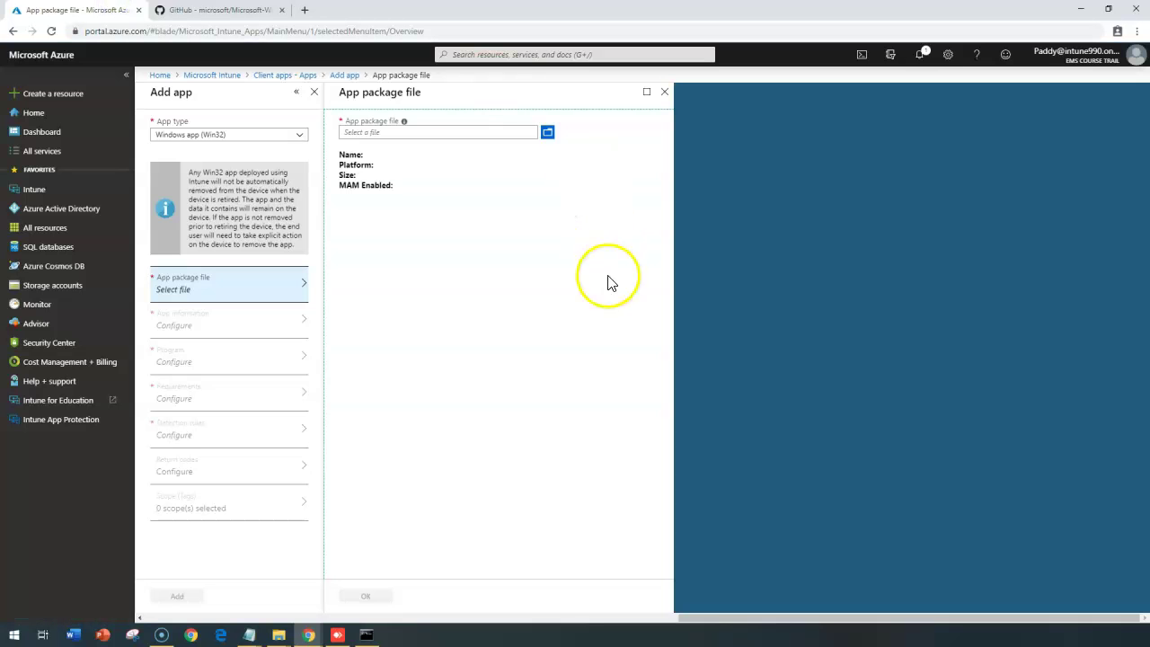
- Choose AcroRead.intunewin as the Win32 app package file and confirm it
click(550, 133)
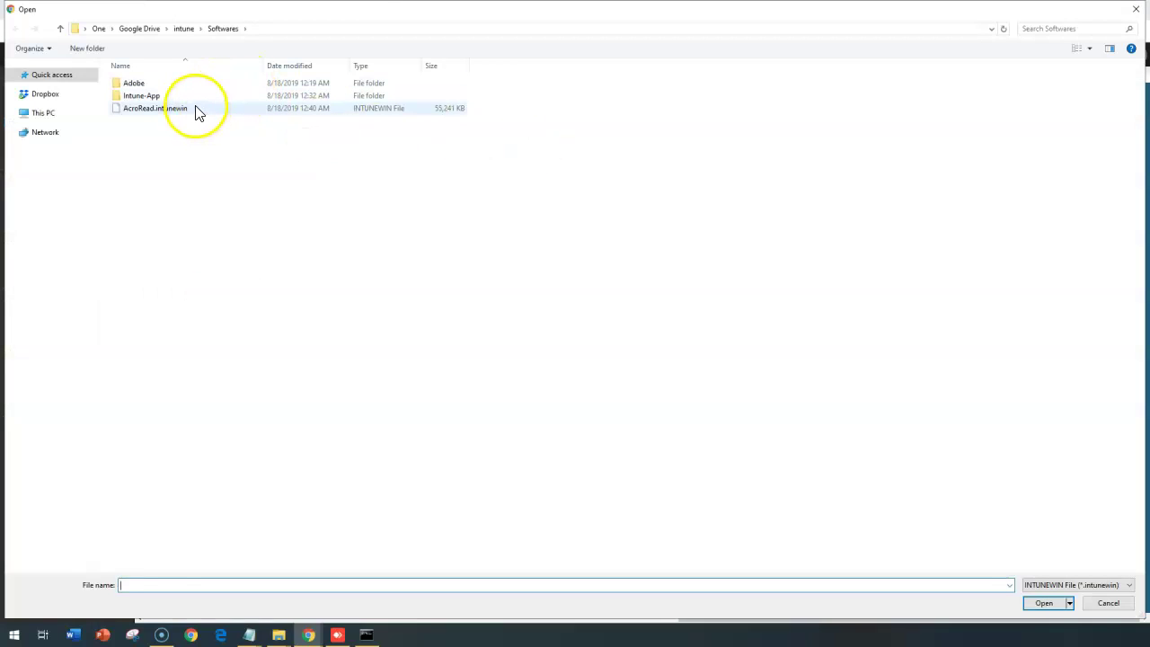
double_click(354, 108)
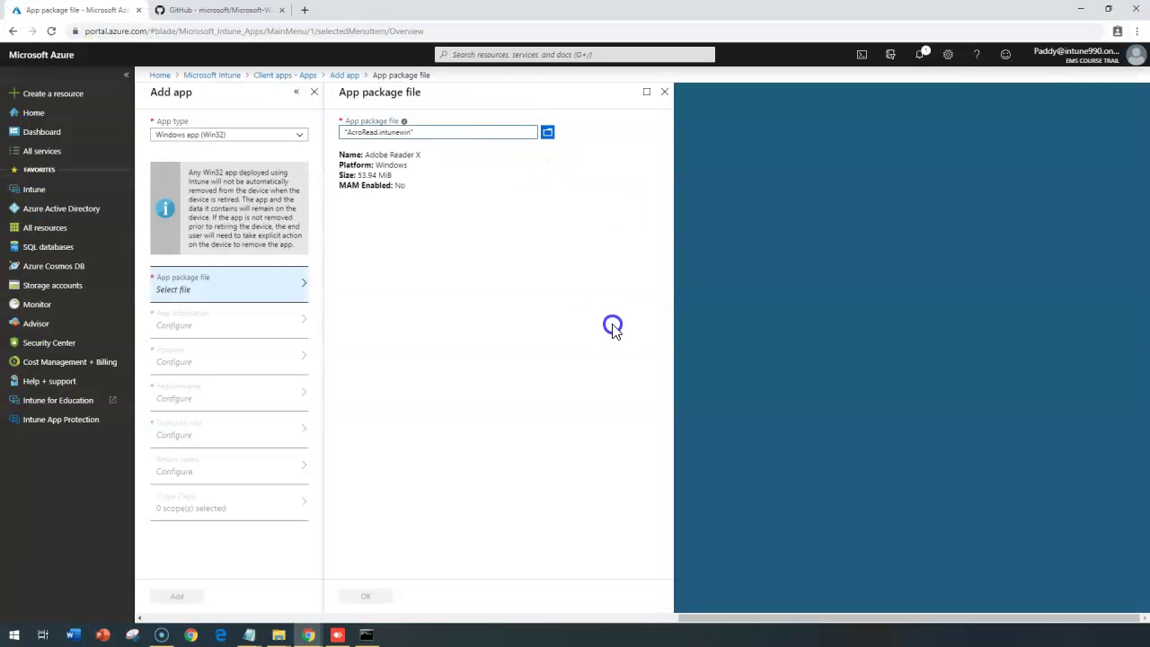
click(365, 597)
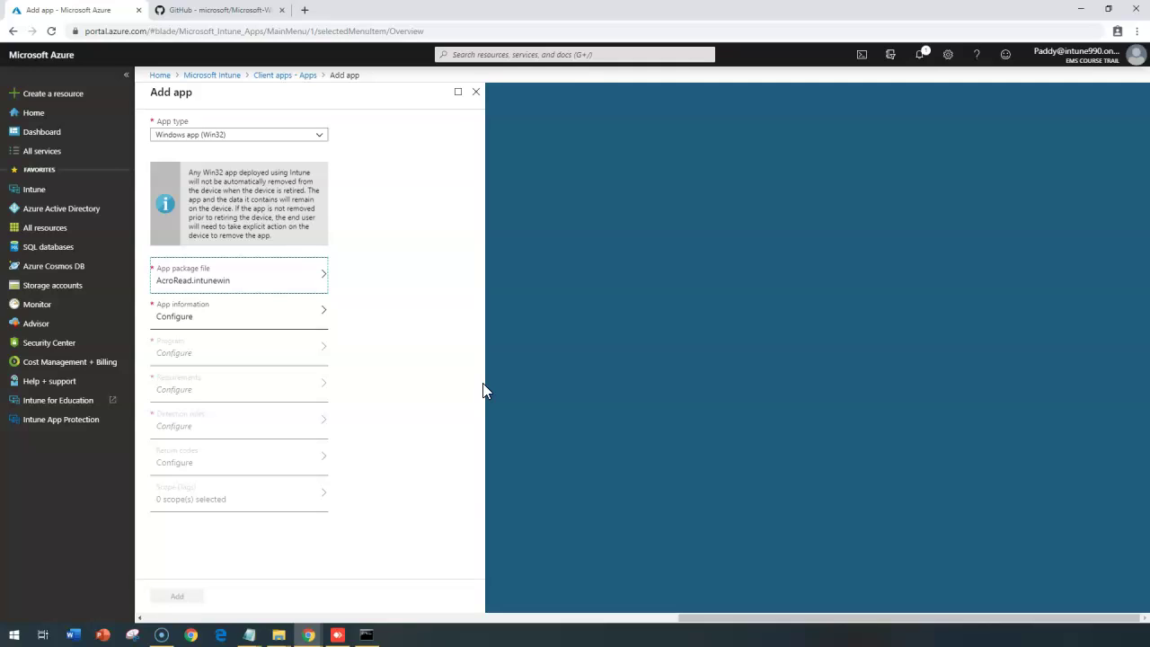
- Review the six Adobe installer files in Explorer, then return to the portal
click(278, 634)
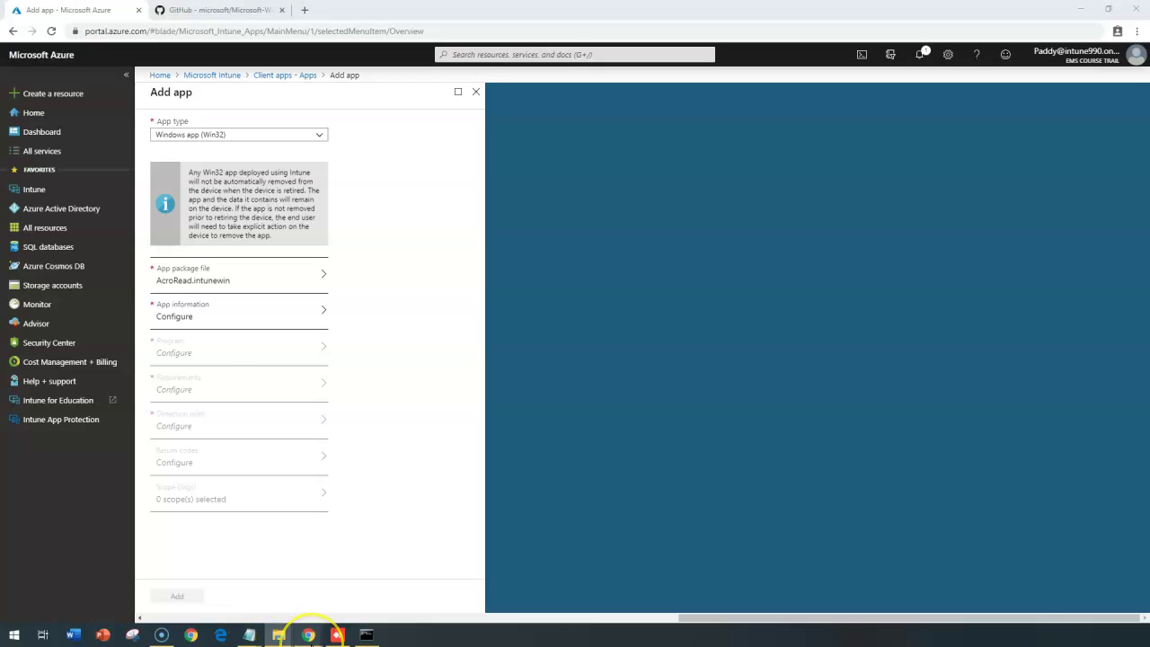
click(278, 635)
drag(784, 552, 448, 386)
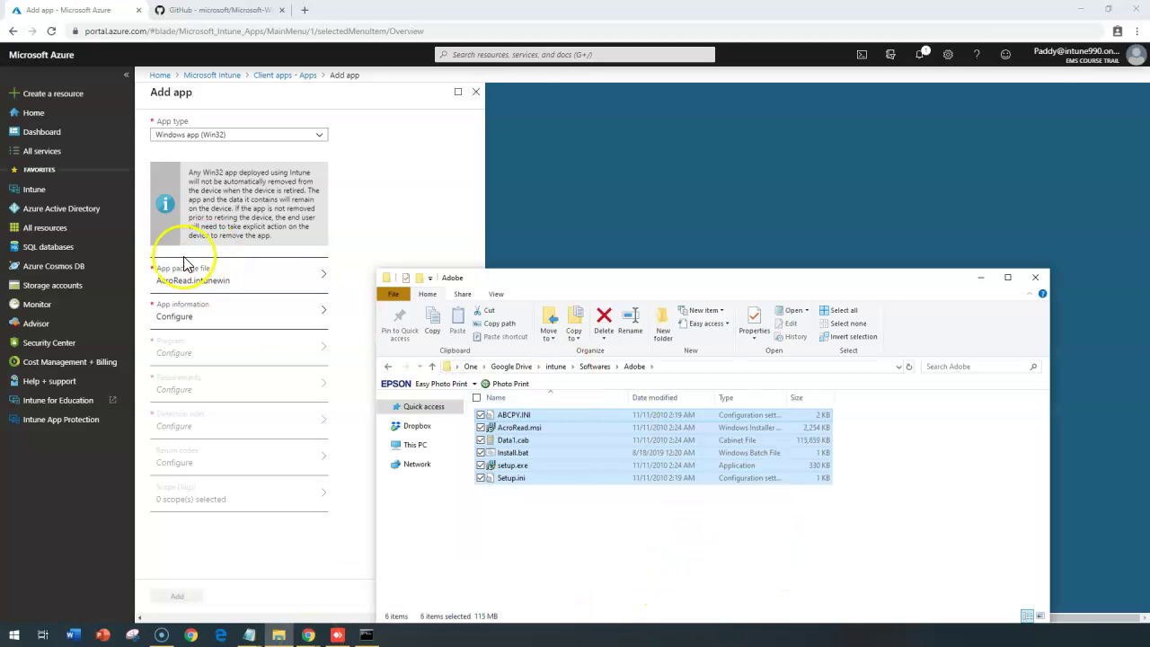
click(237, 240)
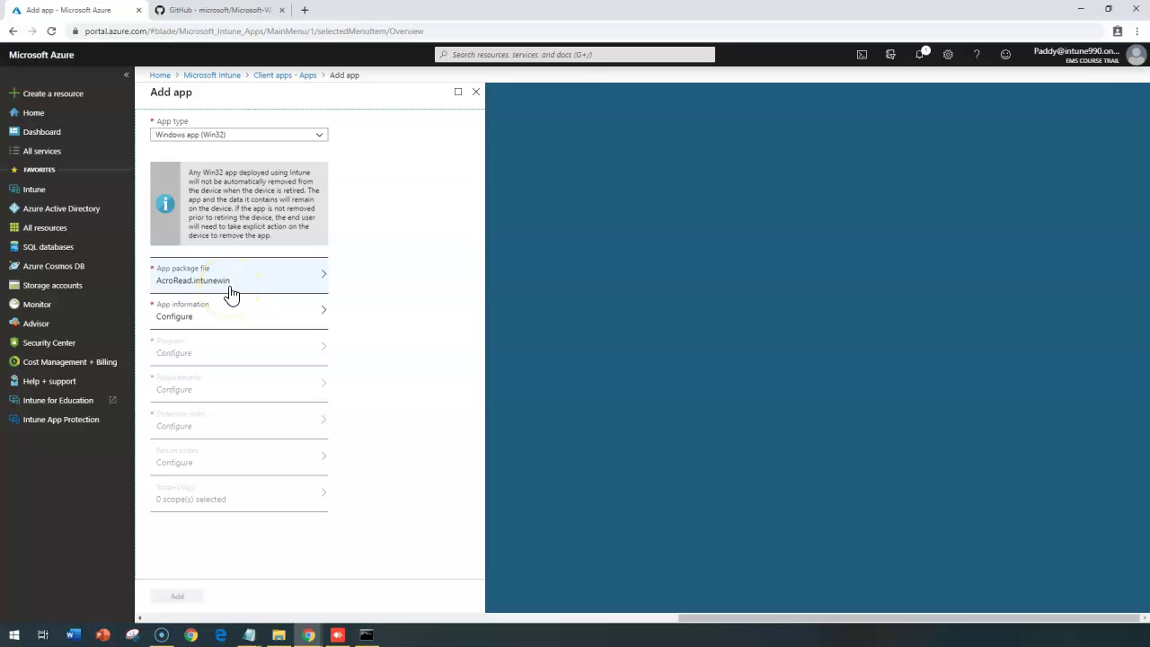
- Copy the app name Adobe Reader X into the Description field
click(232, 322)
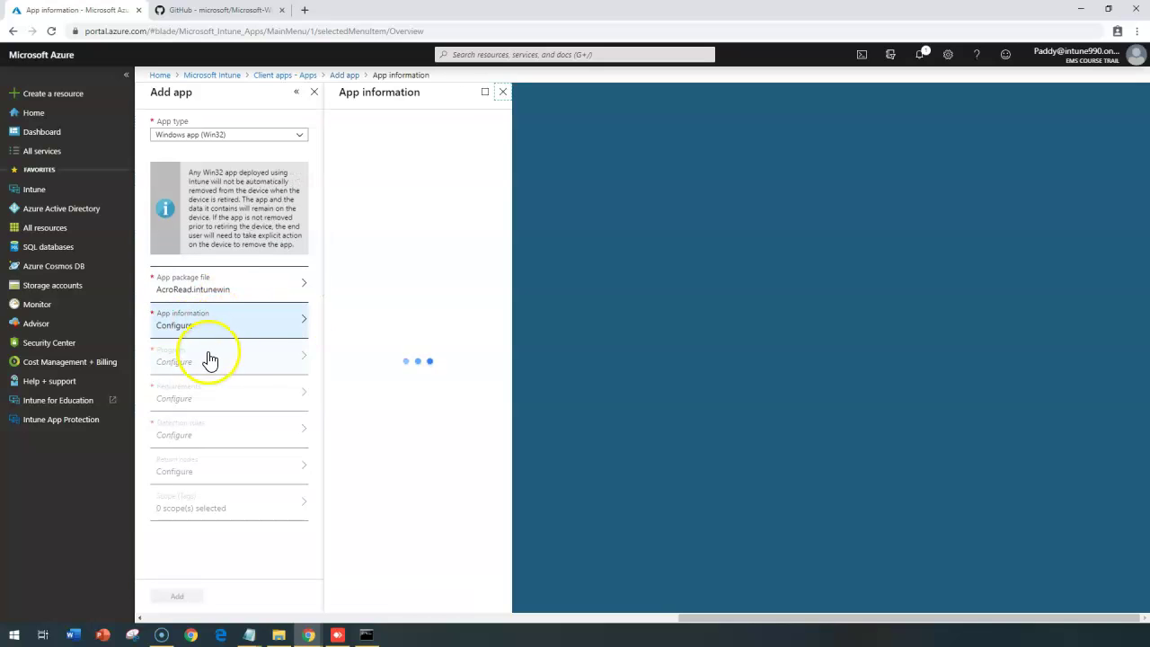
click(409, 147)
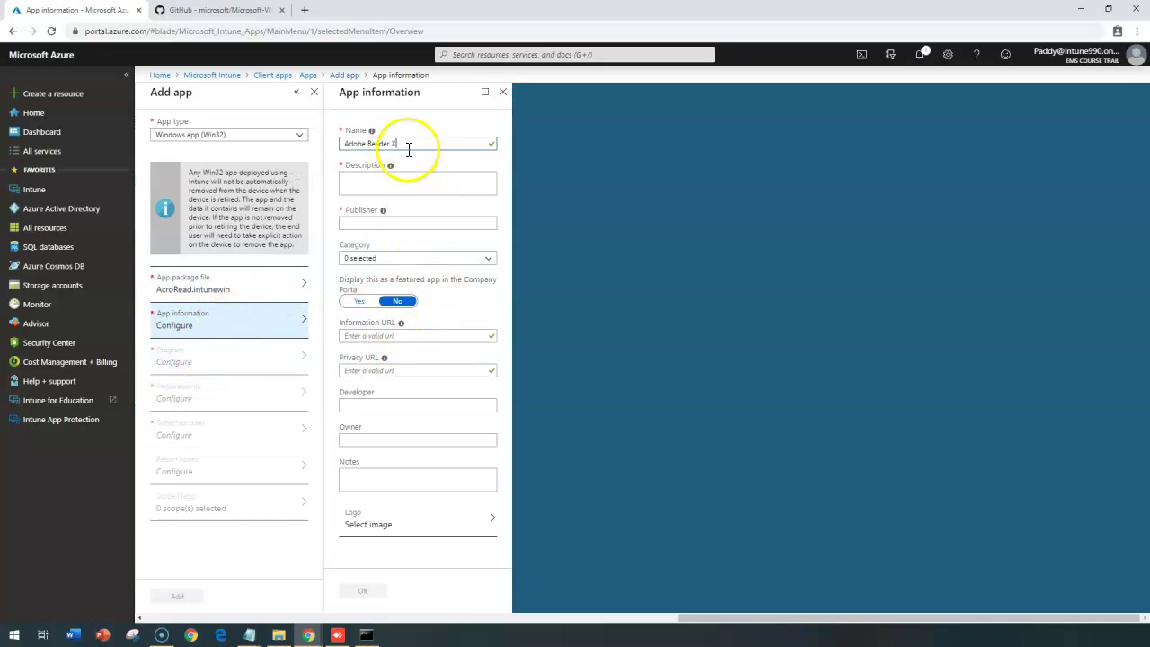
drag(399, 143, 345, 144)
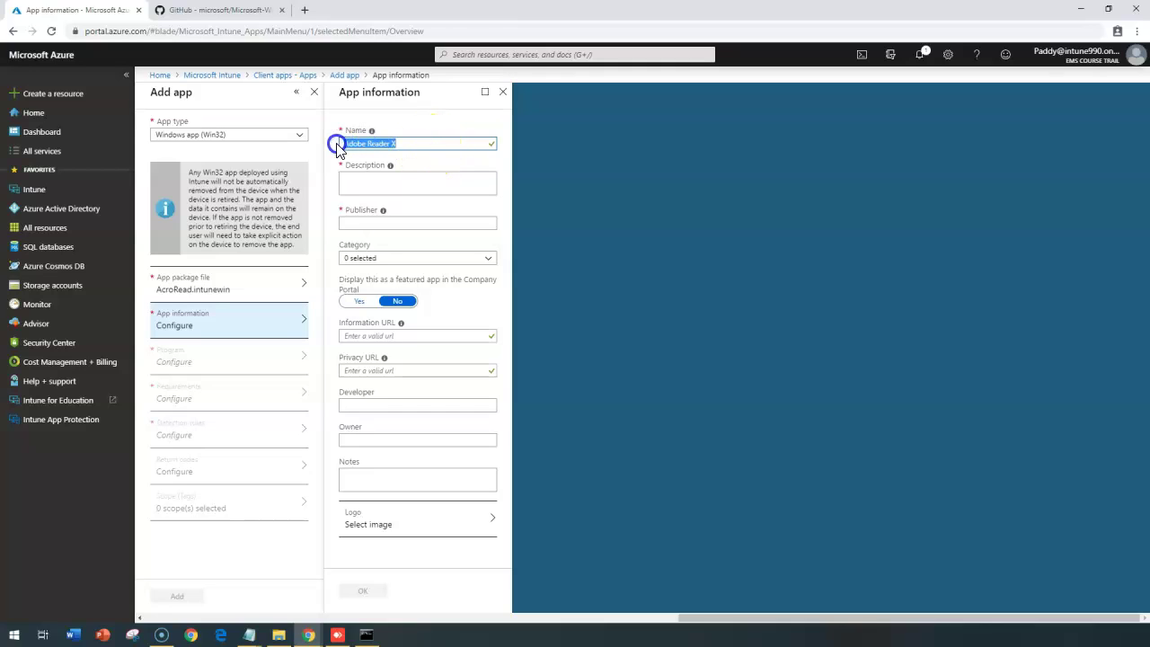
click(402, 182)
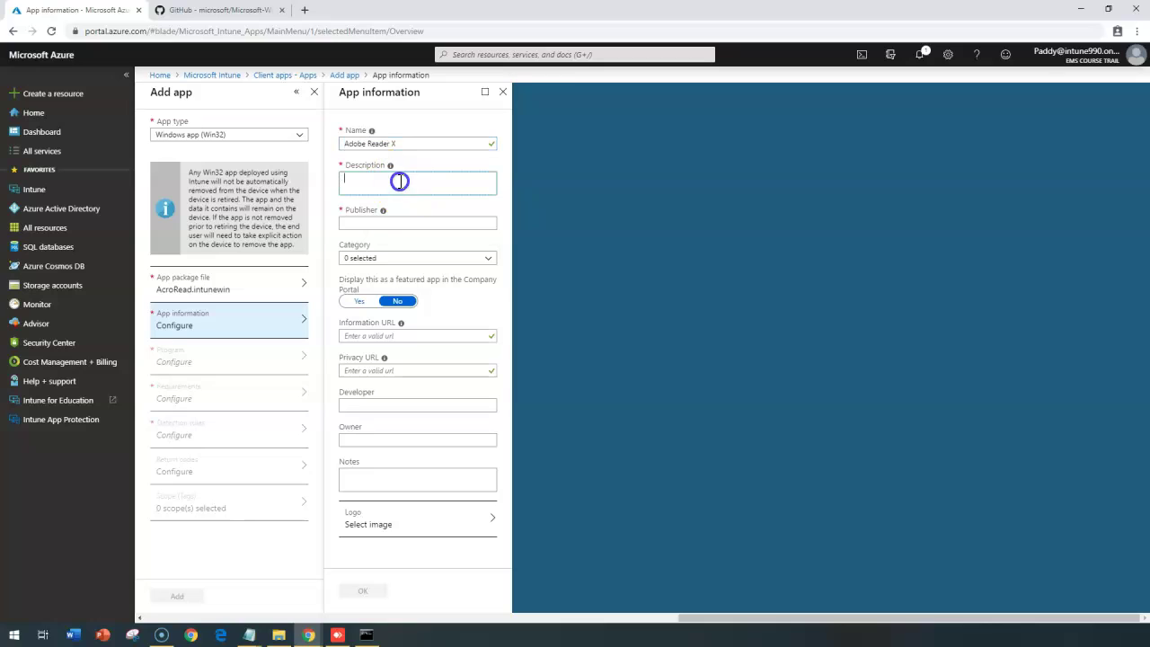
triple_click(398, 144)
key(ctrl+c)
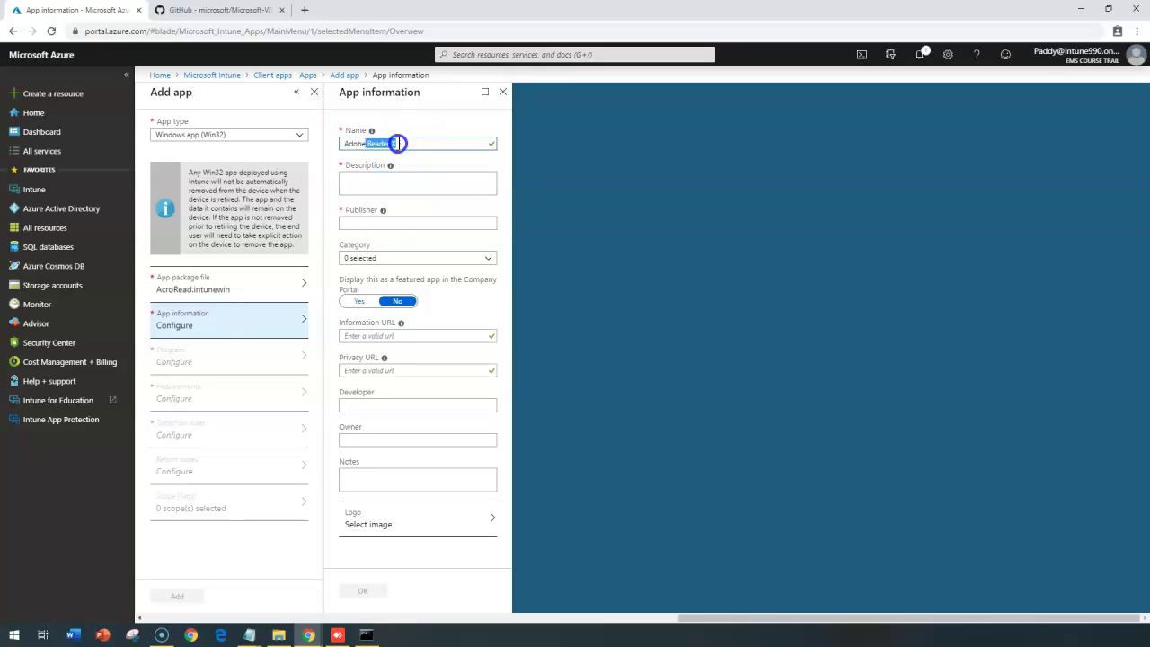
click(299, 143)
click(366, 182)
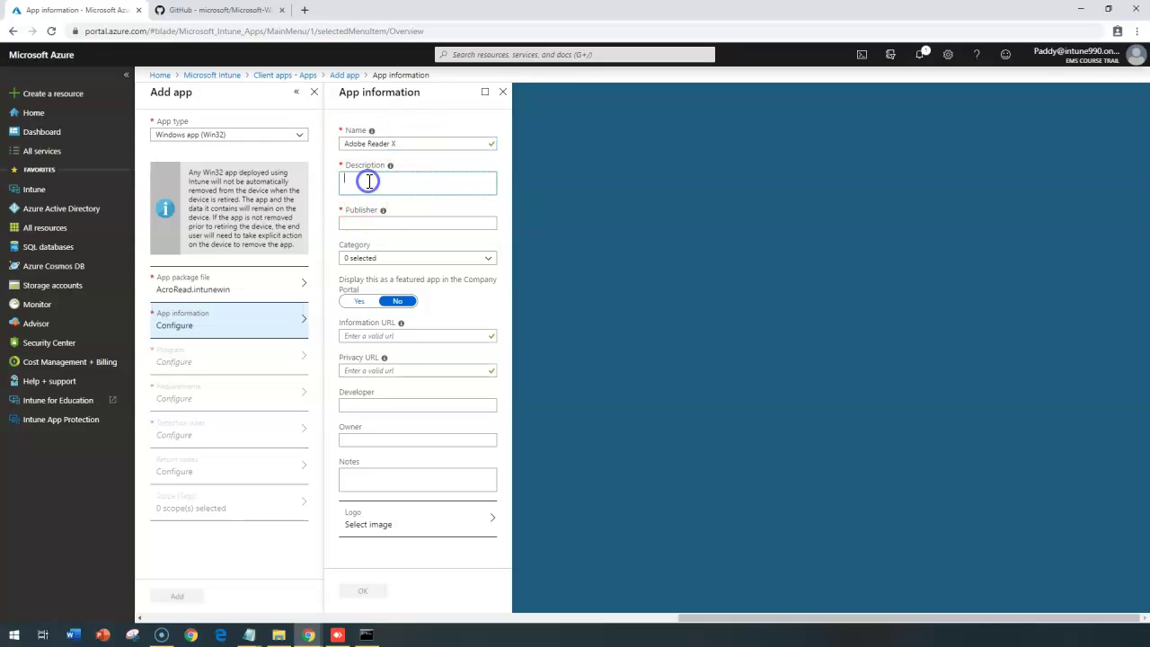
key(ctrl+v)
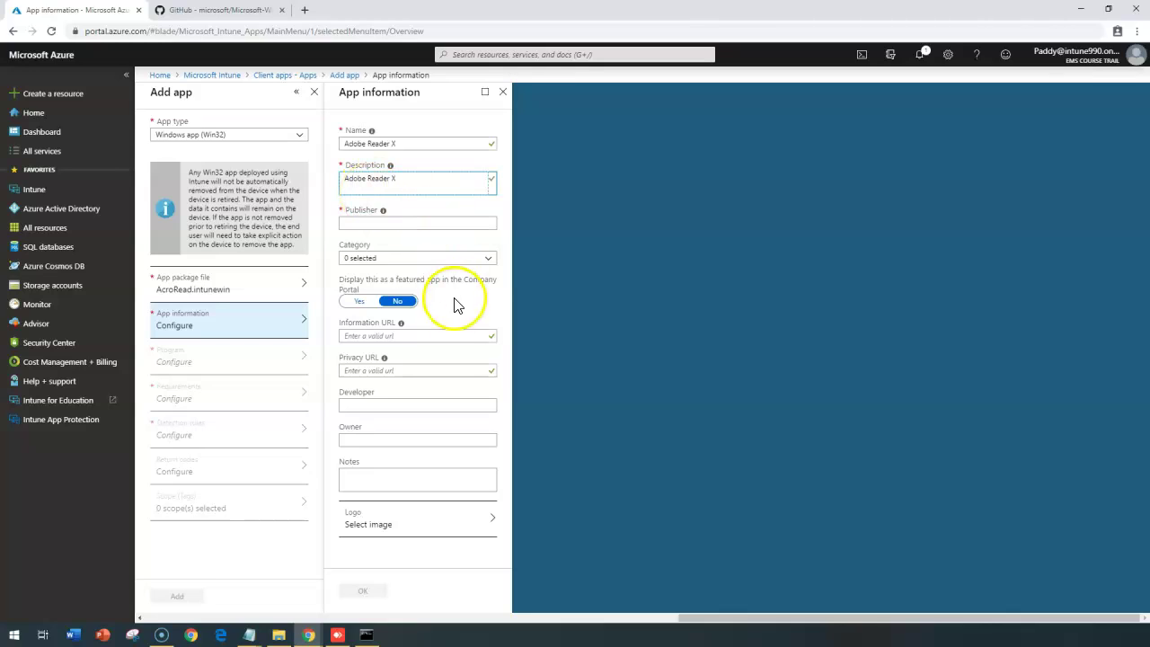
- Set publisher to Adobe and category to Productivity, then save the app information
click(362, 224)
key(ctrl+v)
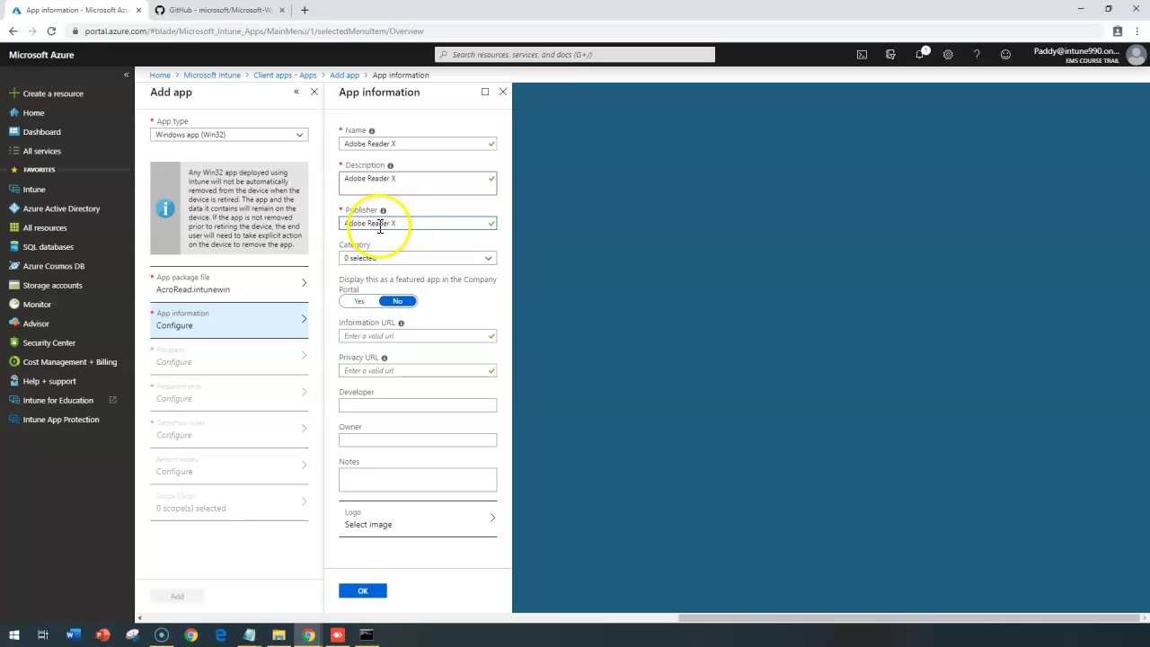
click(365, 225)
key(BackSpace)
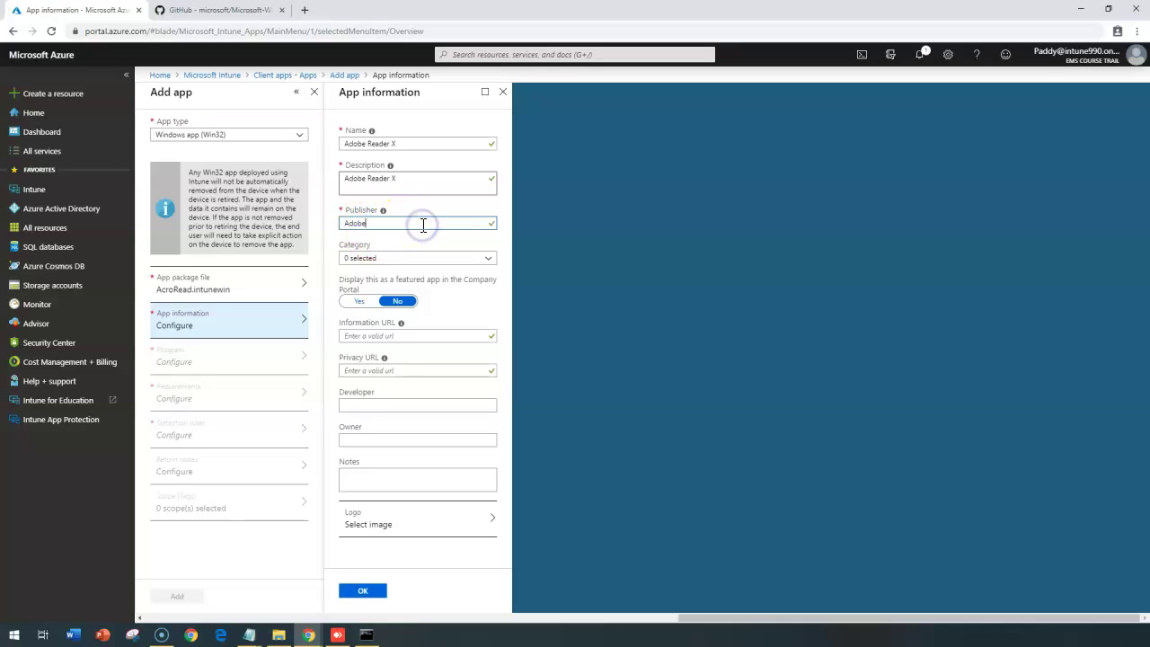
click(413, 259)
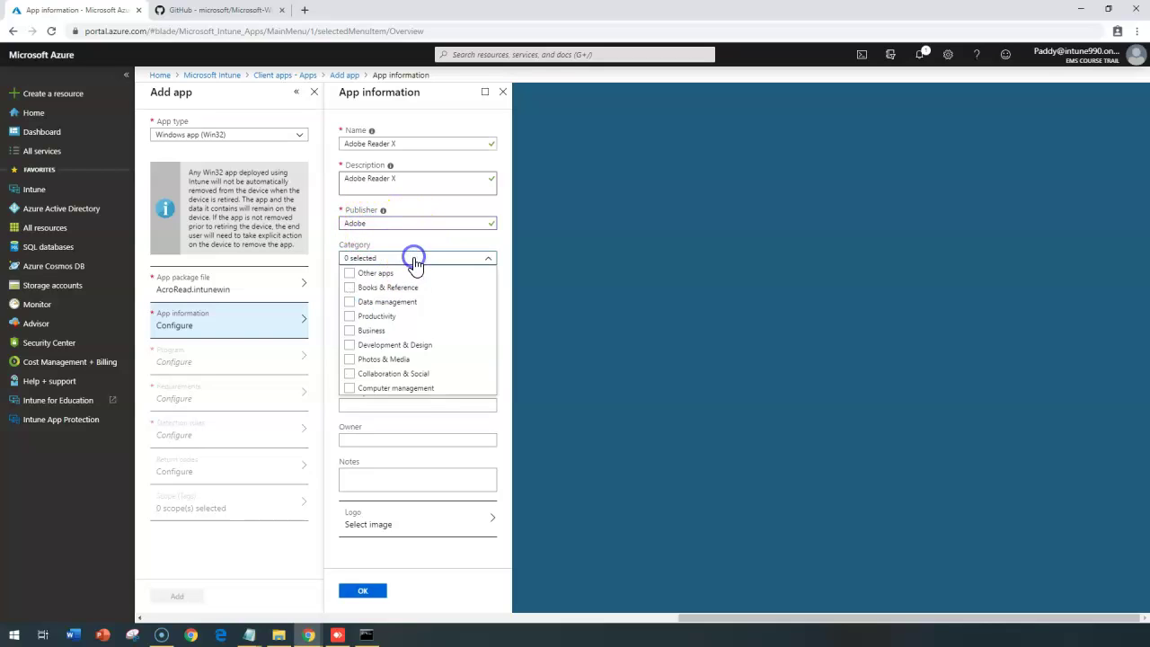
click(350, 317)
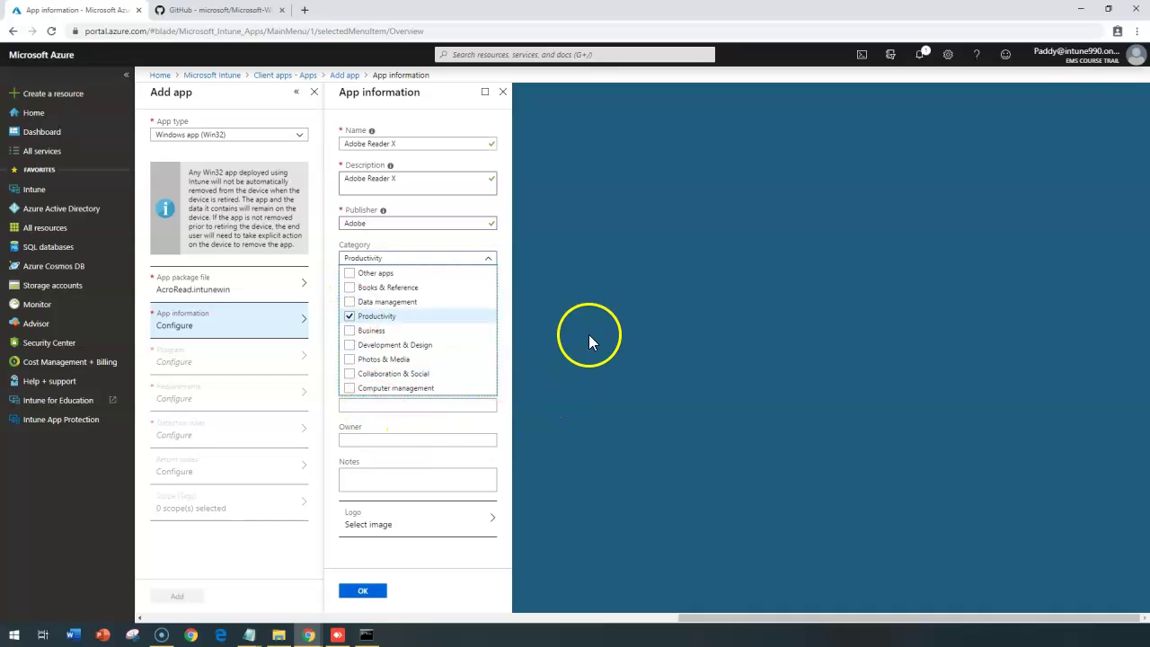
click(541, 290)
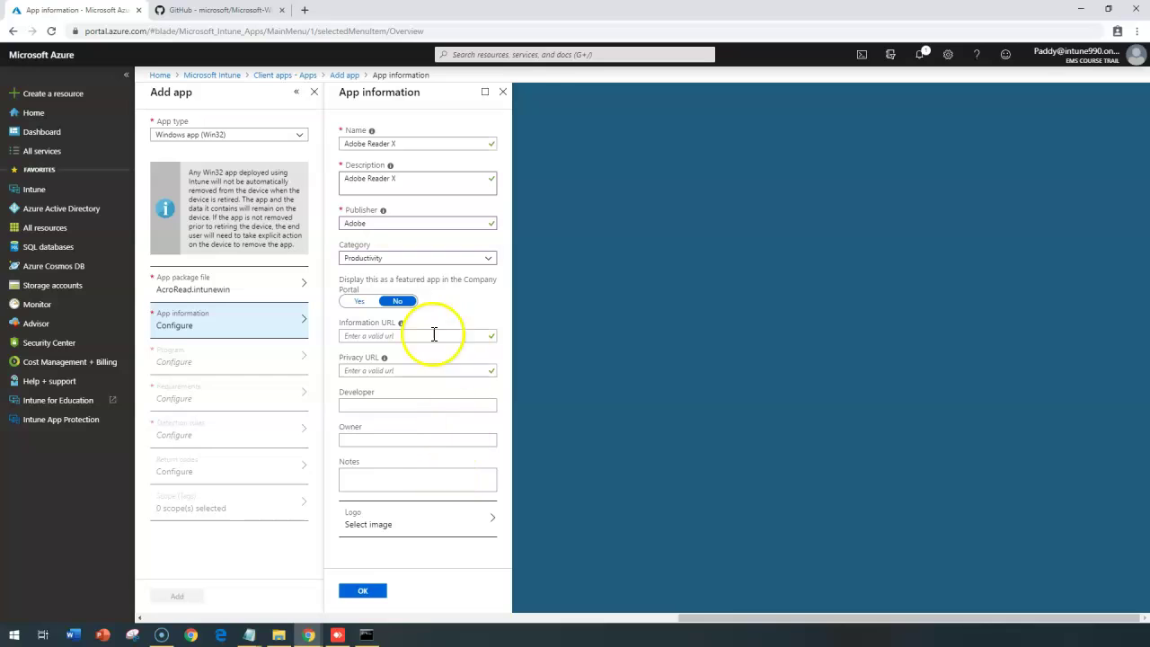
click(359, 588)
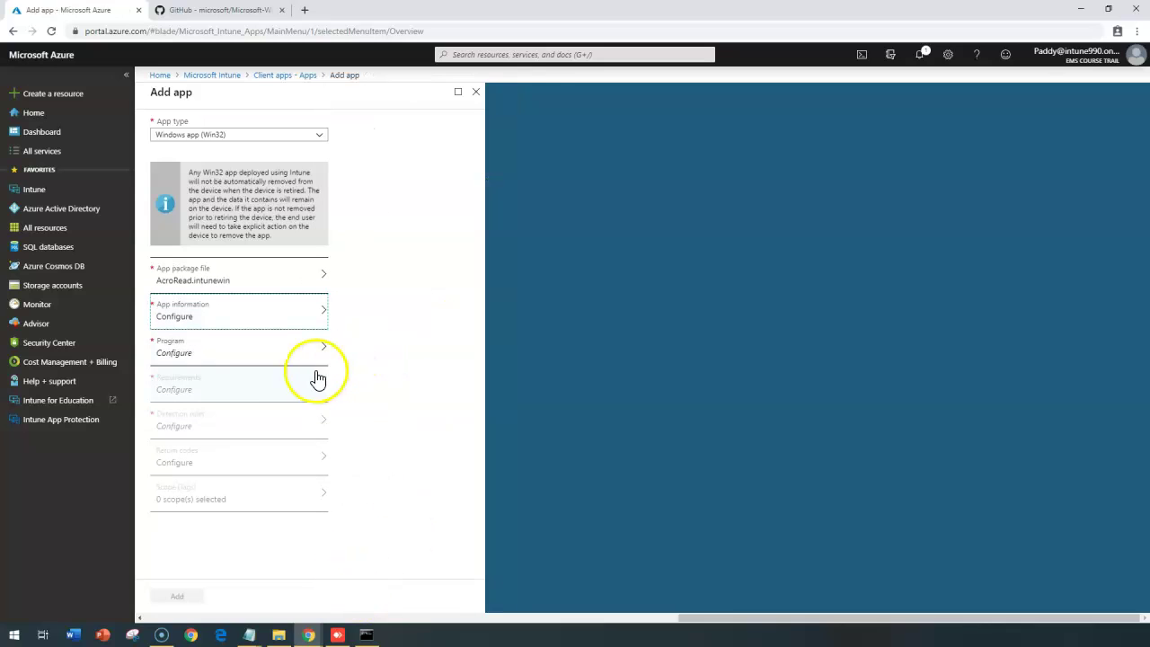
- Review the install command msiexec /i "AcroRead.msi" /q and its matching msiexec /x /q uninstall command
click(244, 347)
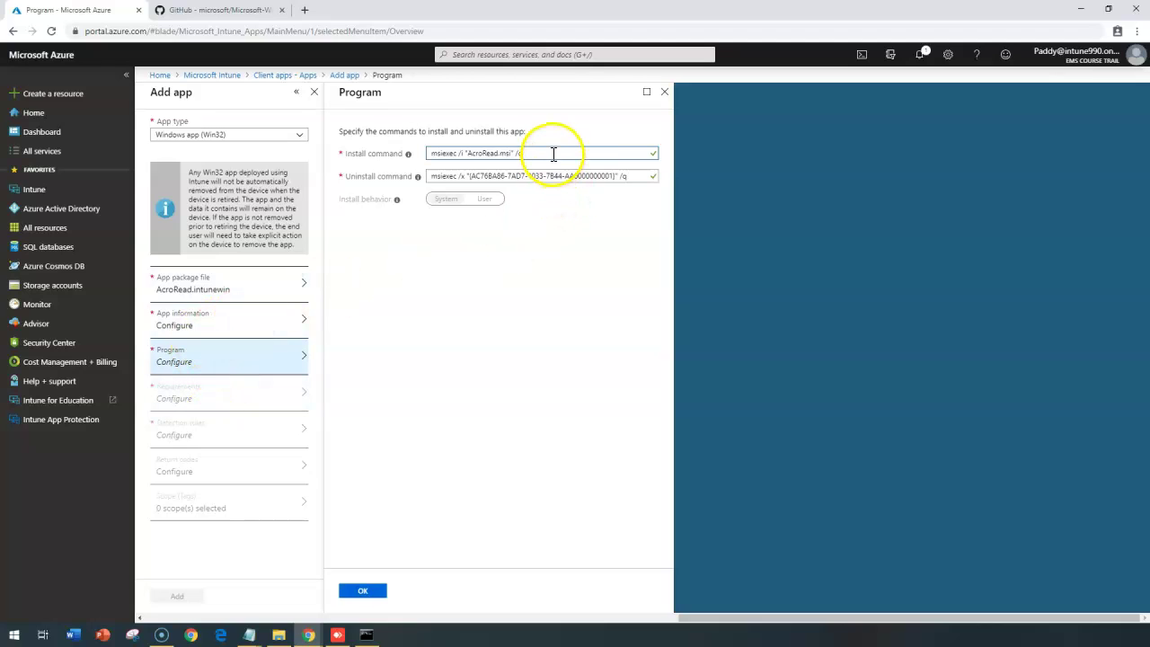
drag(523, 152, 419, 158)
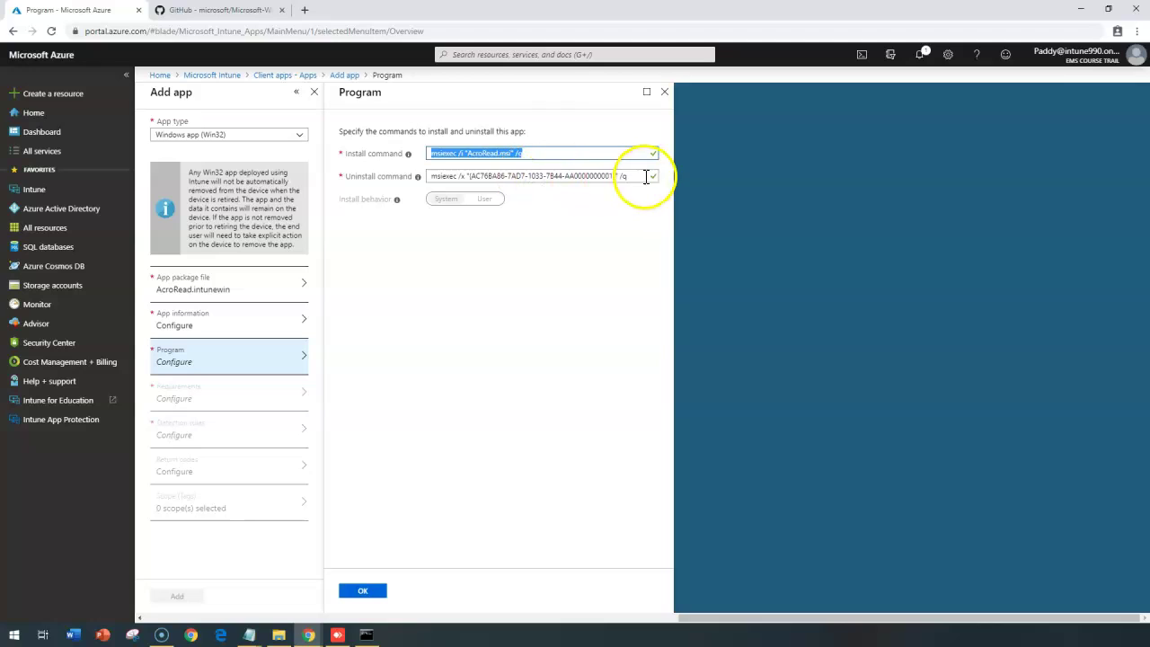
drag(641, 175, 428, 179)
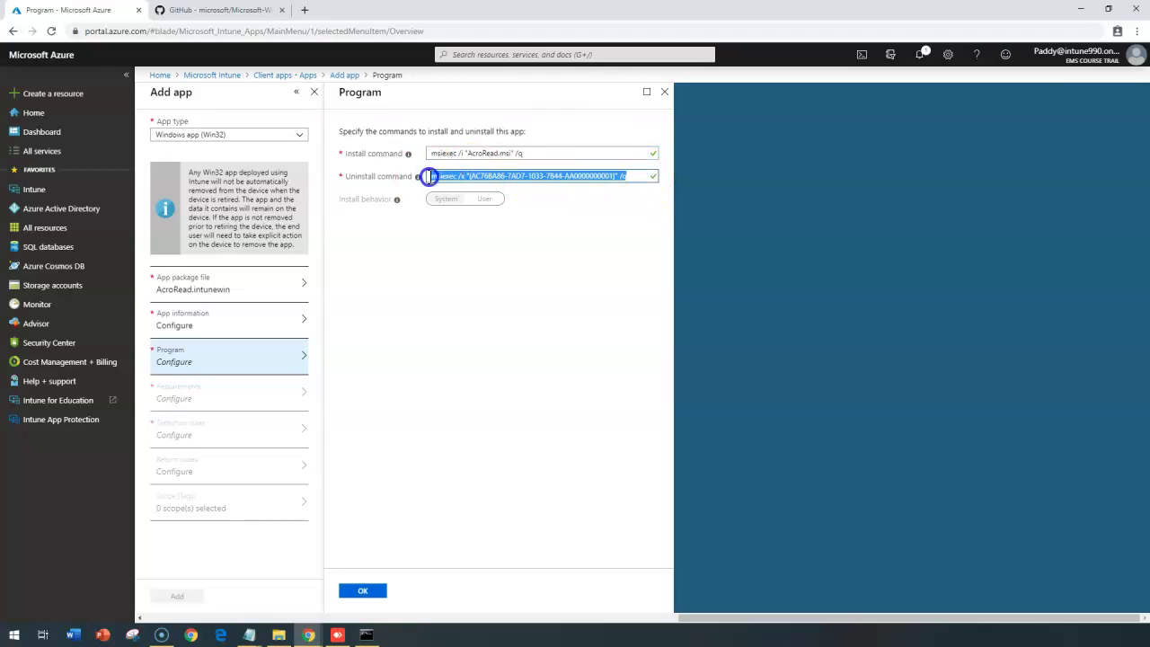
click(548, 152)
drag(537, 169, 549, 155)
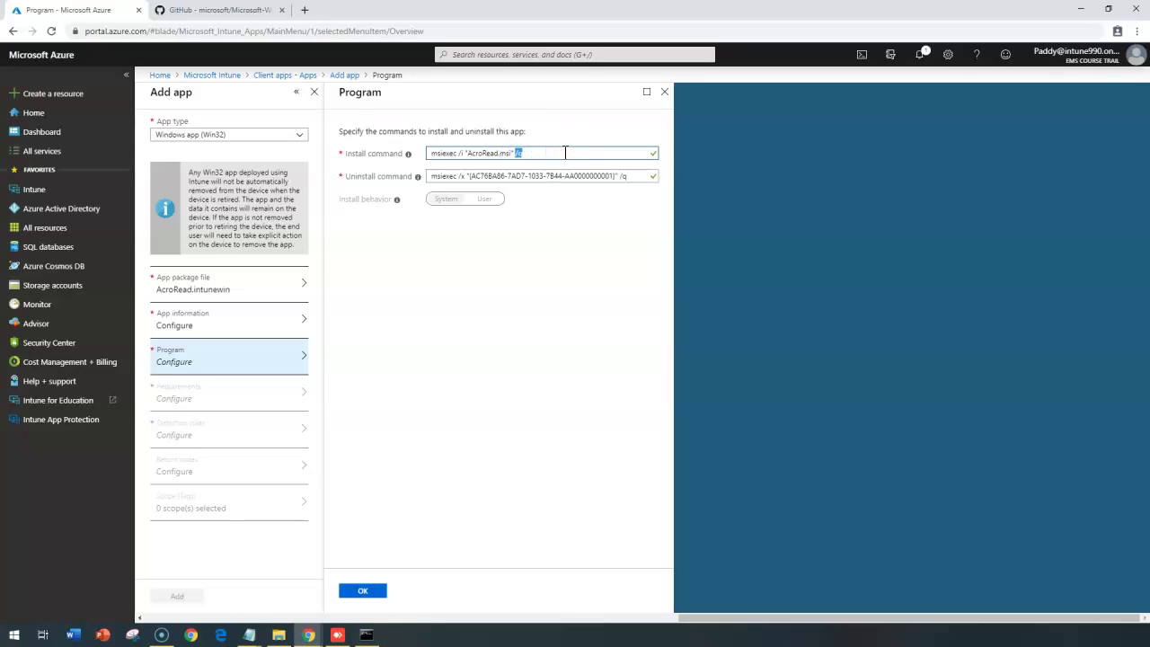
drag(564, 152, 416, 152)
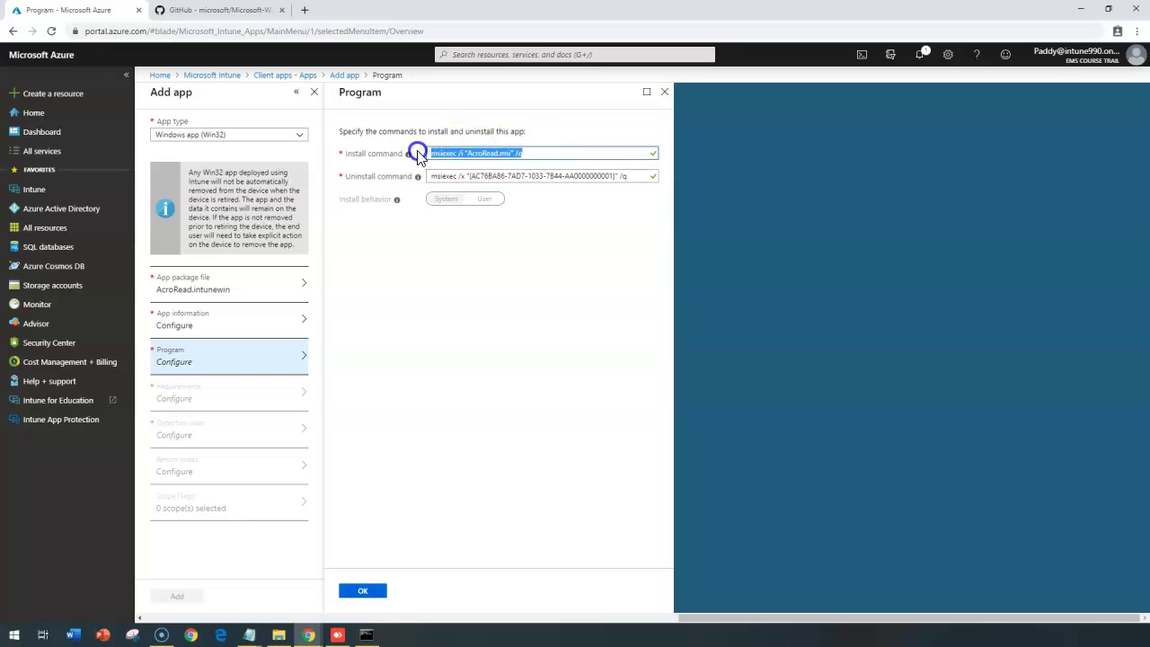
- Open Install.bat from the Adobe folder in Notepad
click(277, 634)
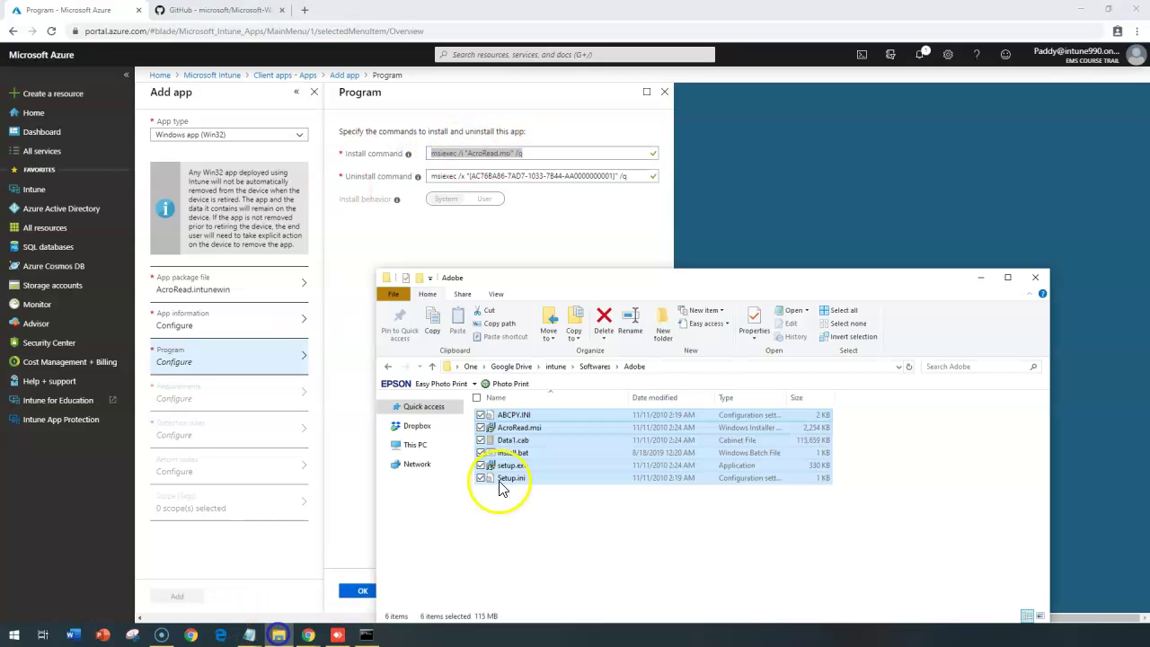
click(664, 557)
click(527, 452)
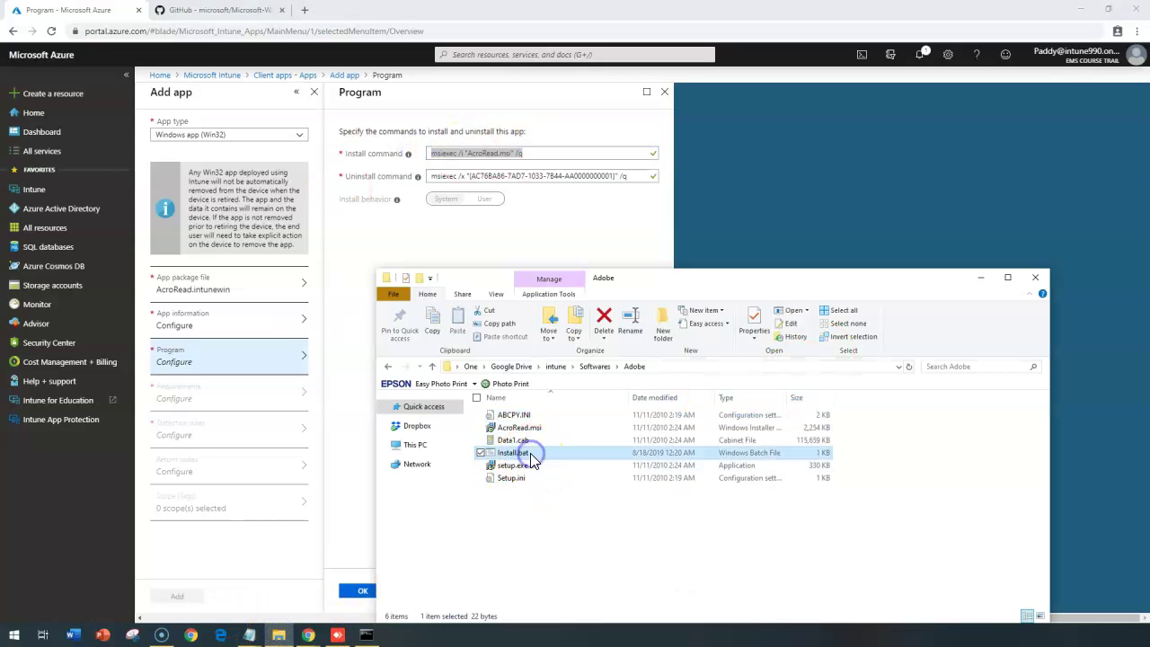
right_click(528, 452)
click(422, 198)
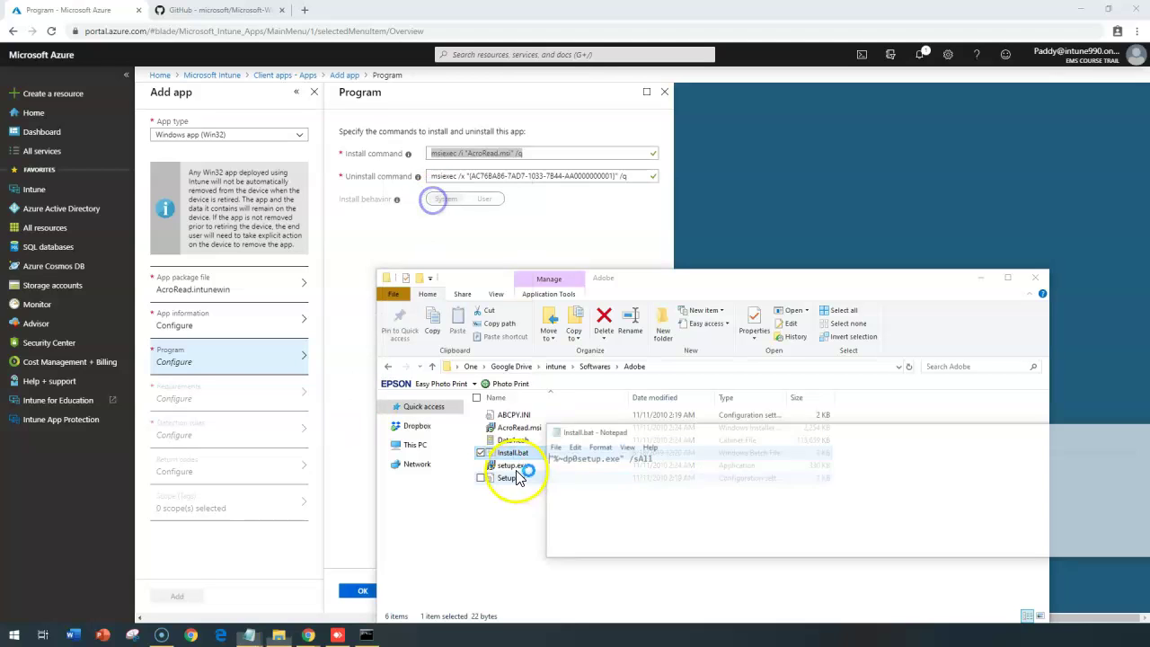
- Check the setup.exe /sAll line, close Notepad, and put Install.bat's name into edit mode
click(669, 461)
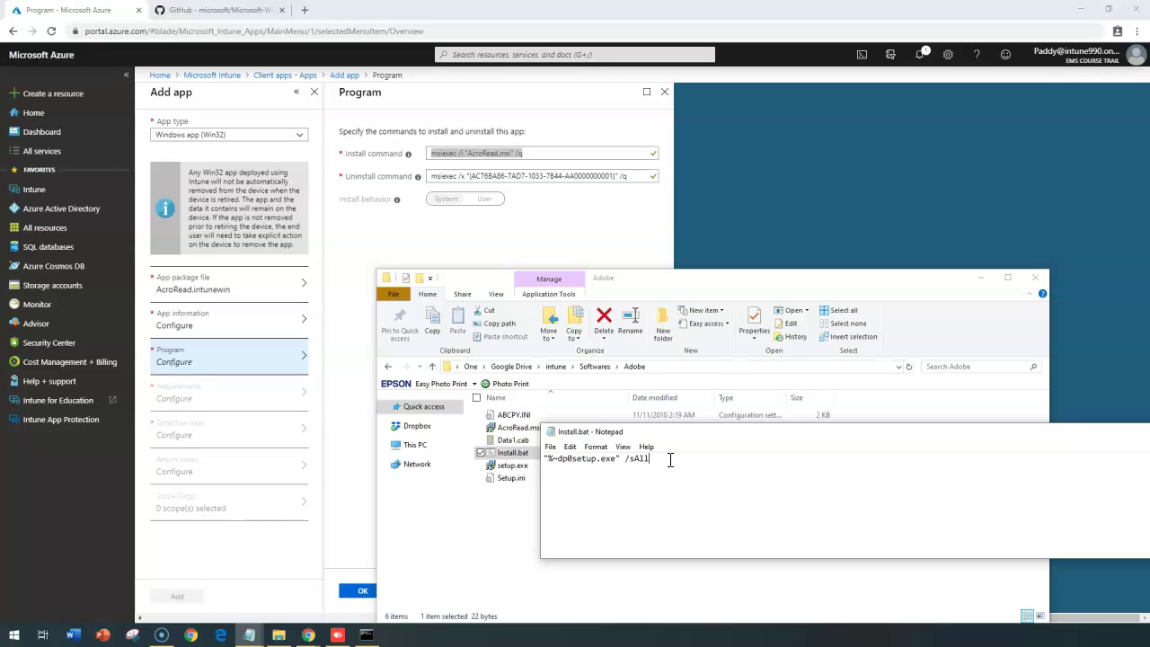
drag(710, 470, 543, 458)
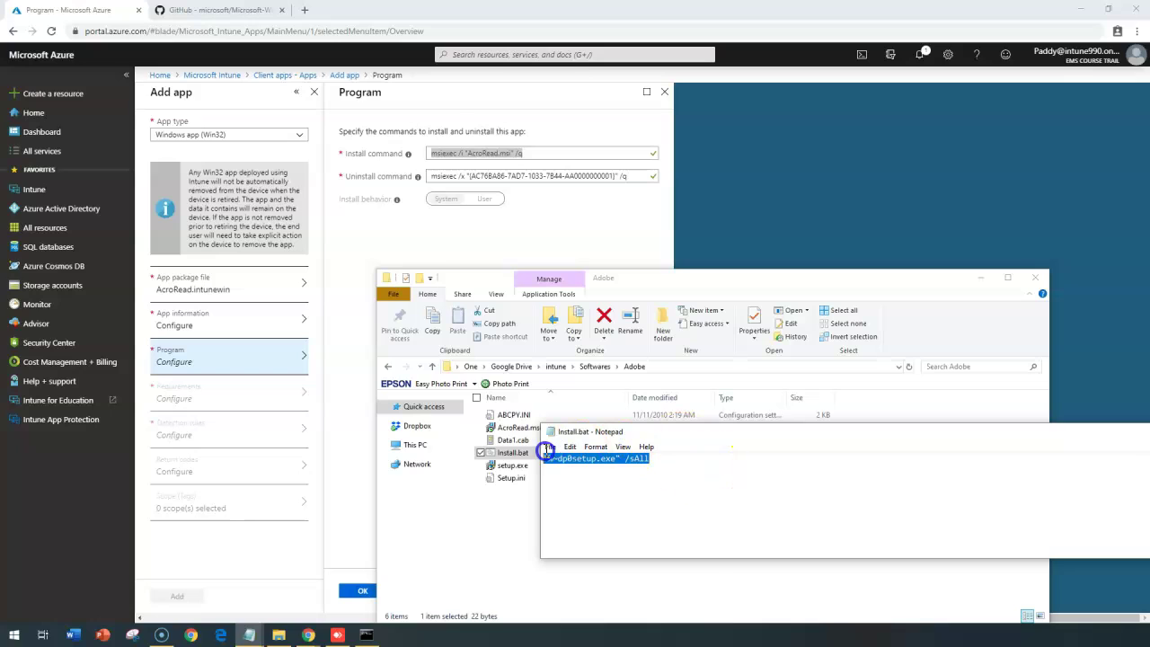
click(696, 468)
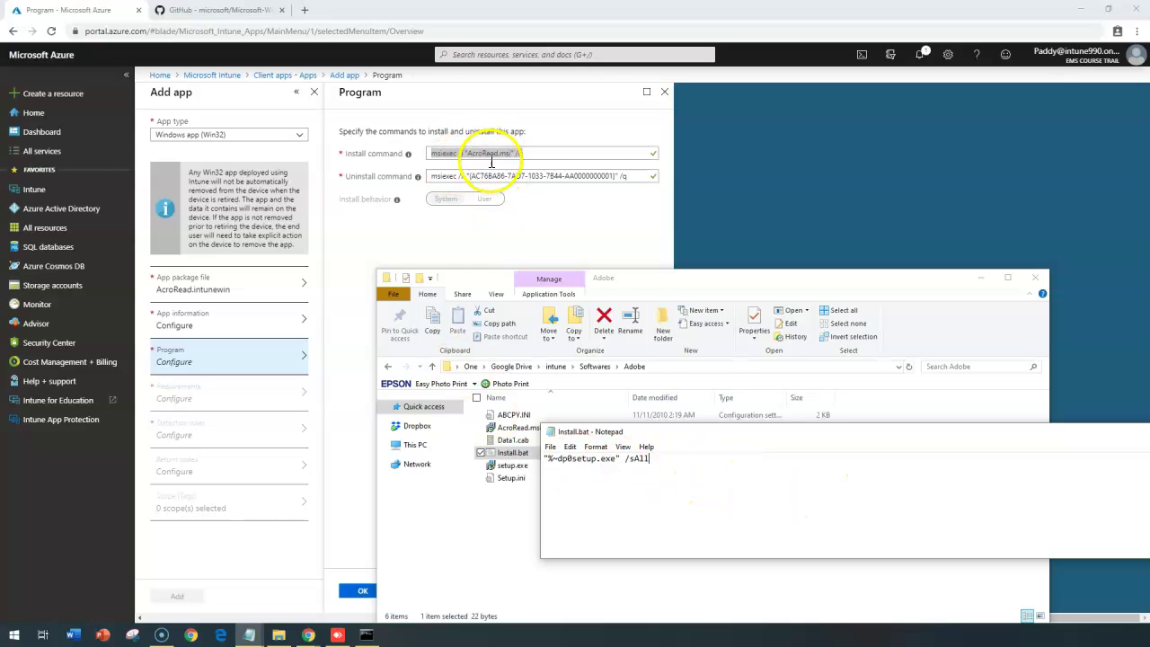
double_click(553, 433)
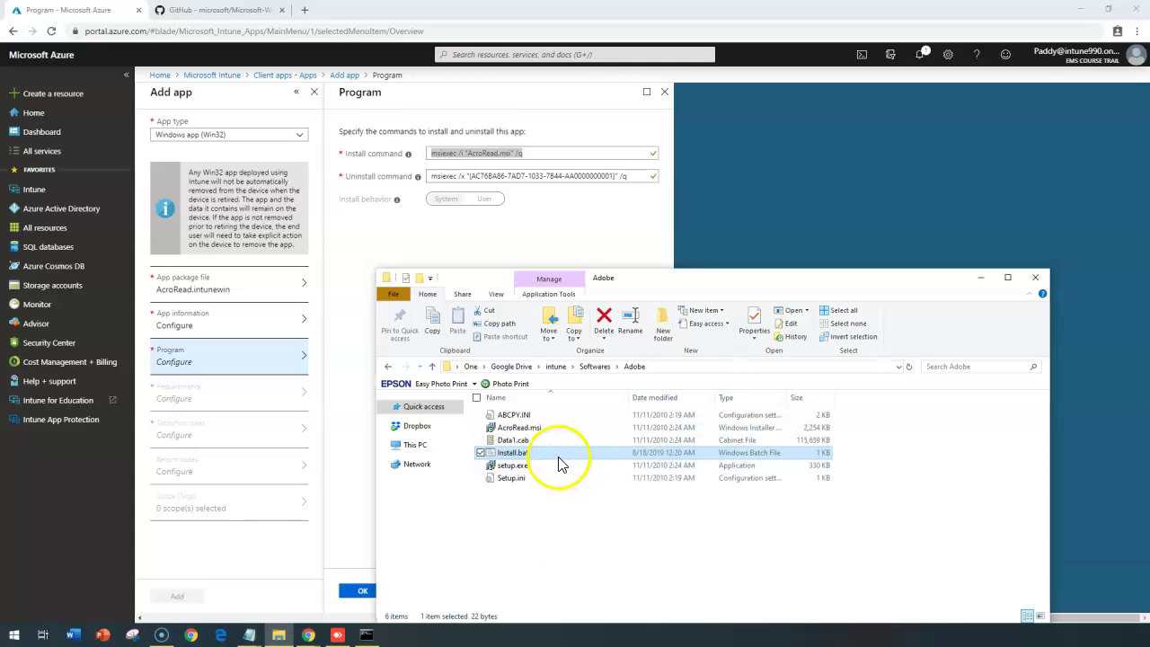
click(547, 449)
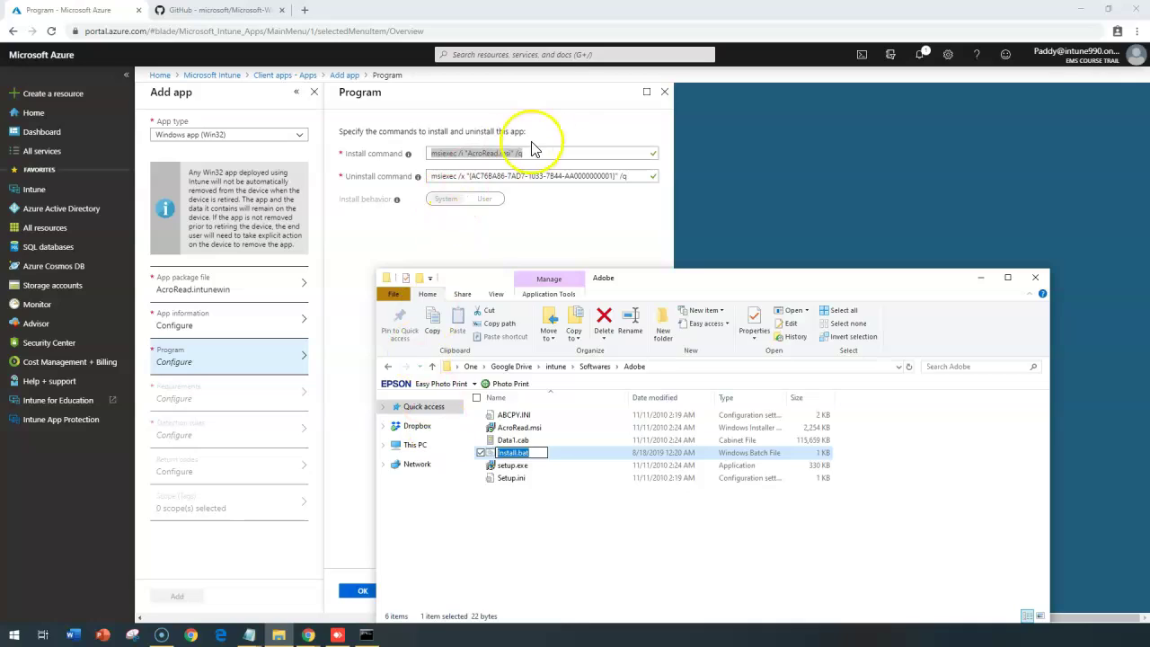
- Replace the install command with Install.bat, keep the msiexec uninstall GUID, and save
click(557, 153)
drag(437, 152, 534, 157)
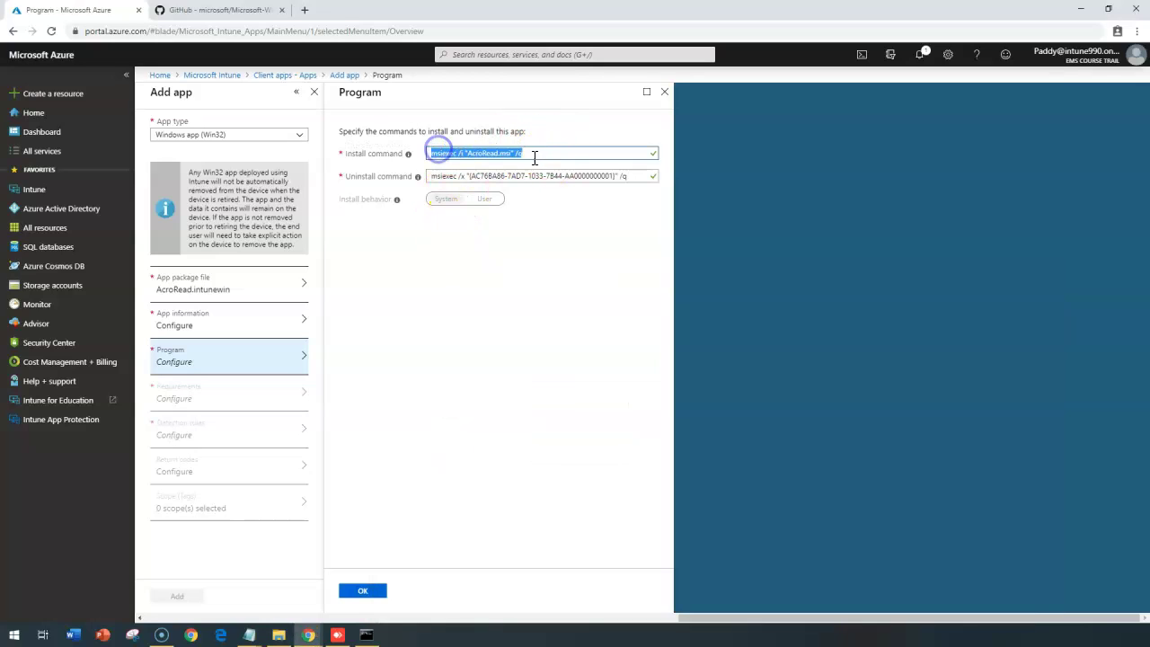
click(535, 156)
key(BackSpace)
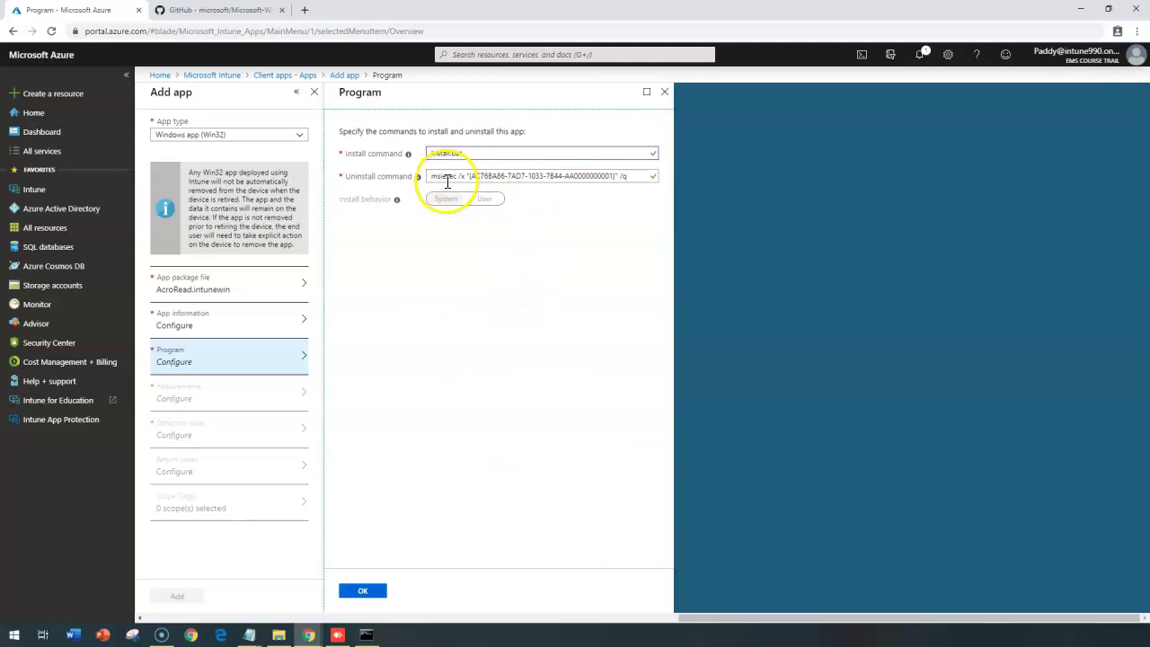
drag(468, 175, 598, 177)
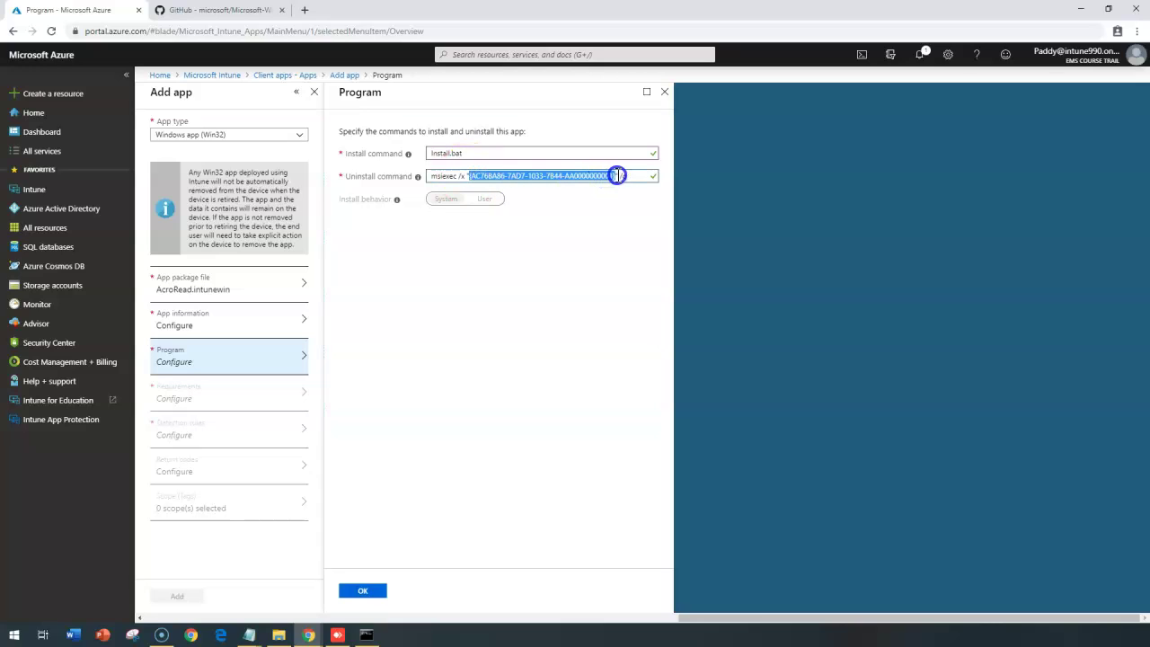
drag(617, 175, 617, 176)
click(363, 593)
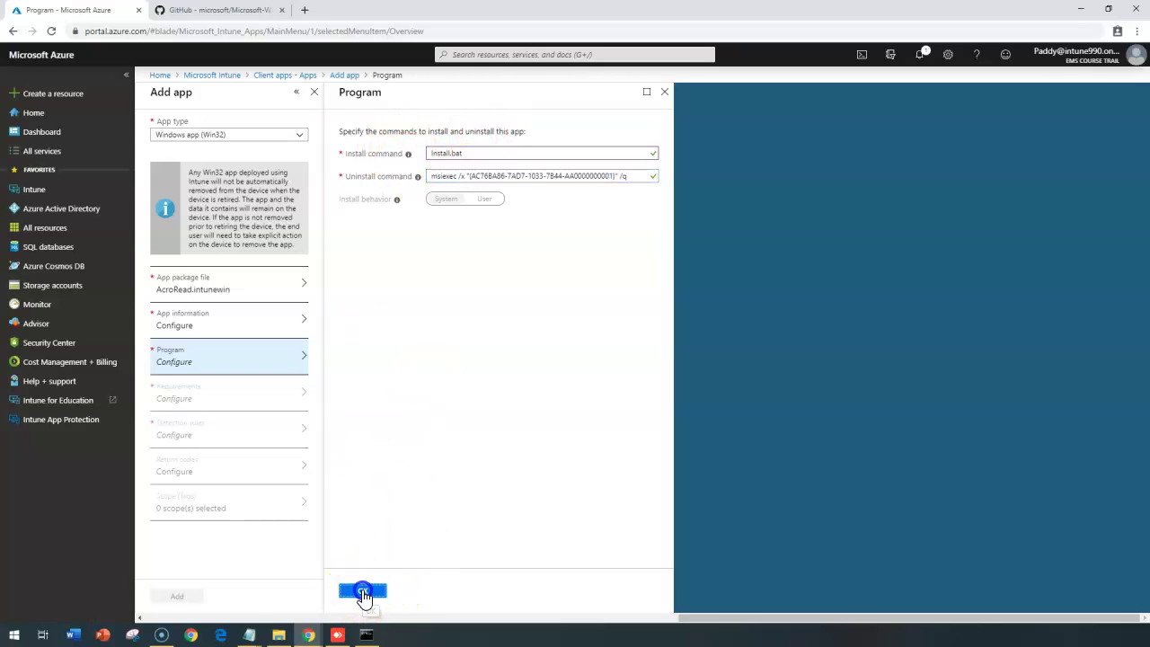
- Require 64-bit architecture, minimum Windows 10 1709, and 500 MB of disk space
click(251, 396)
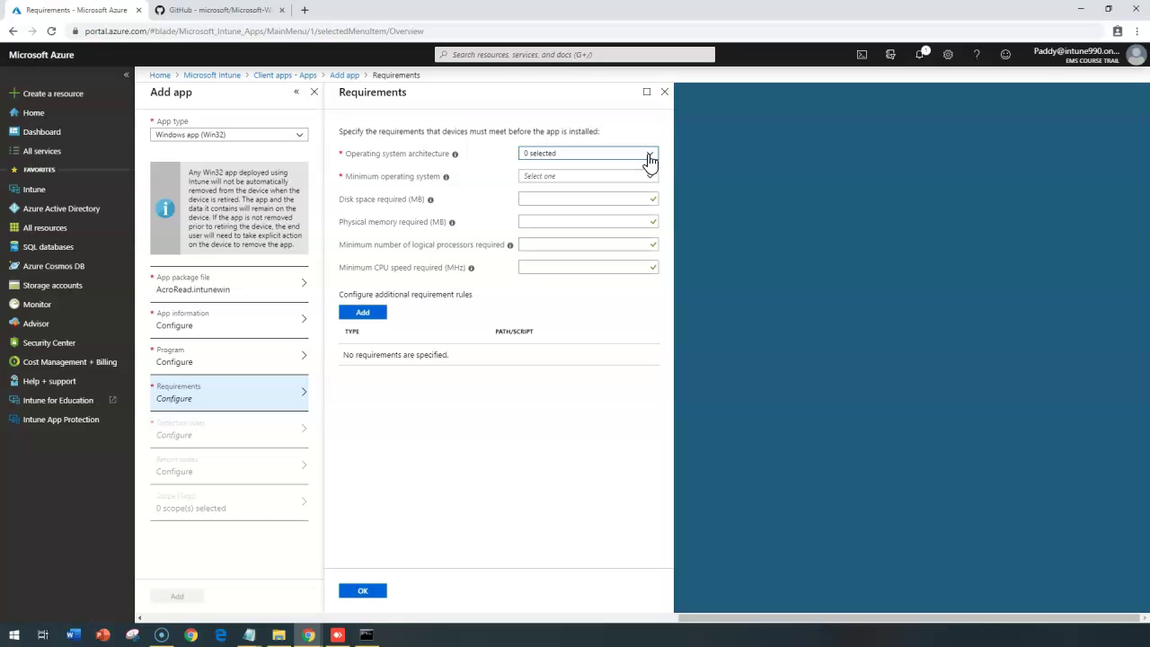
click(649, 156)
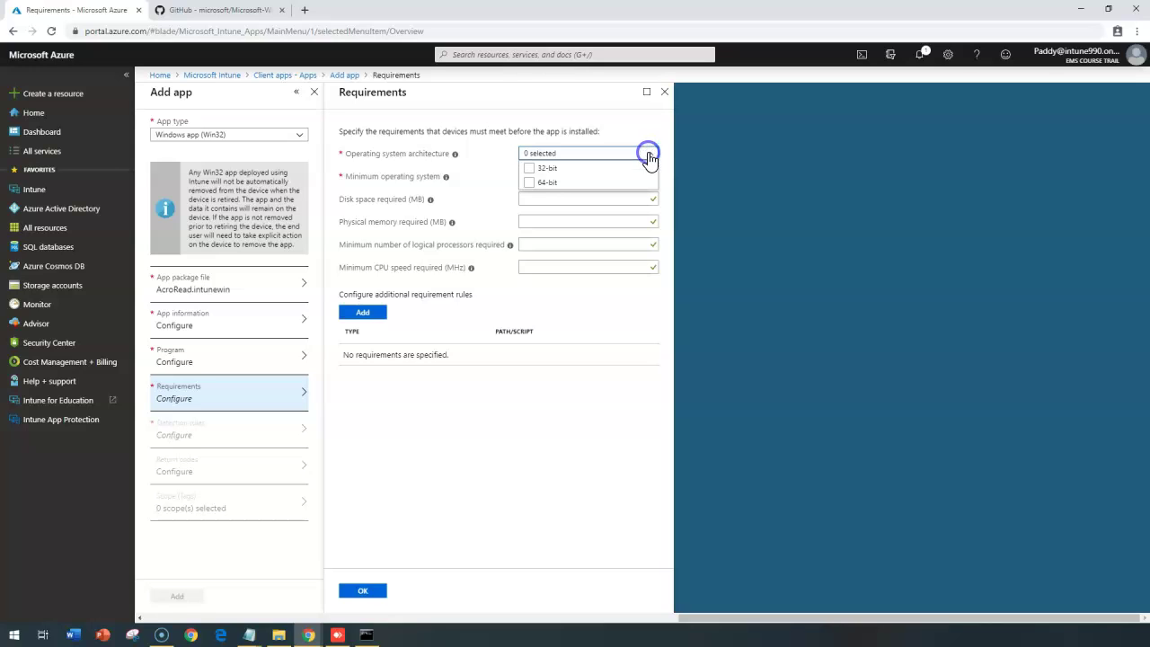
click(530, 183)
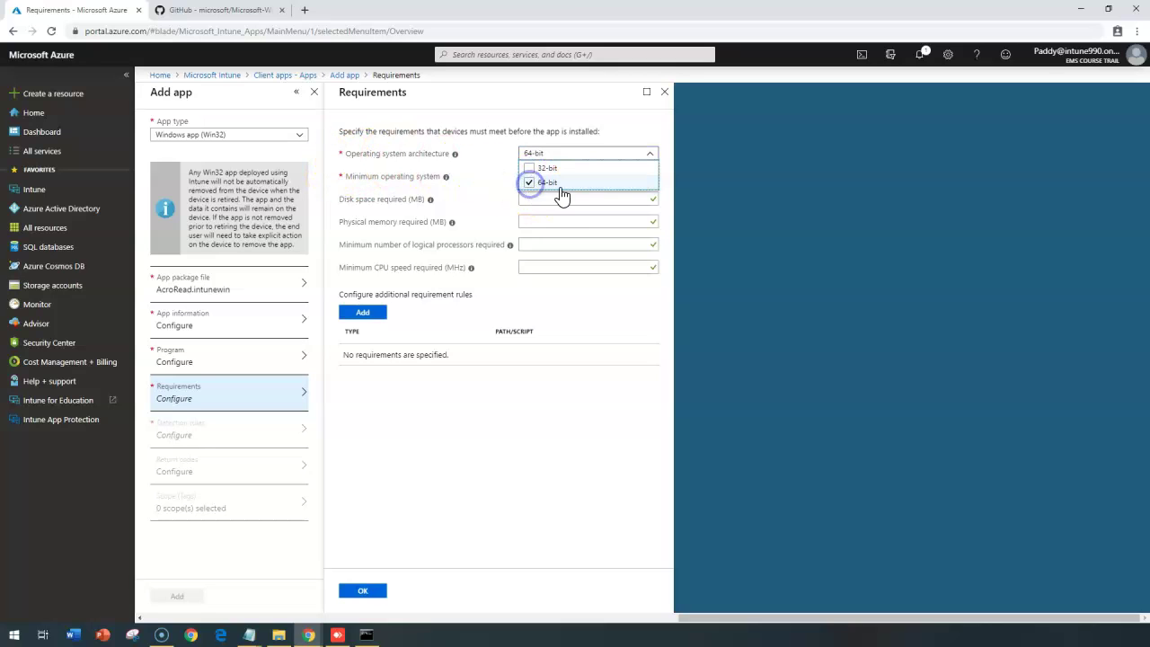
click(611, 340)
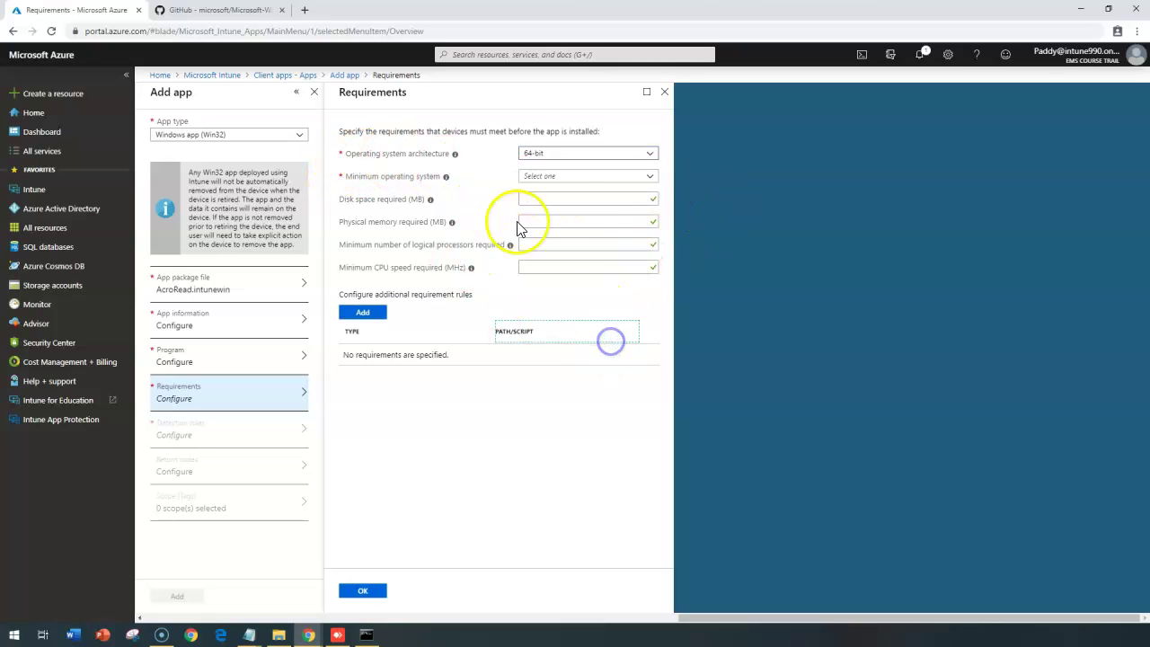
click(647, 175)
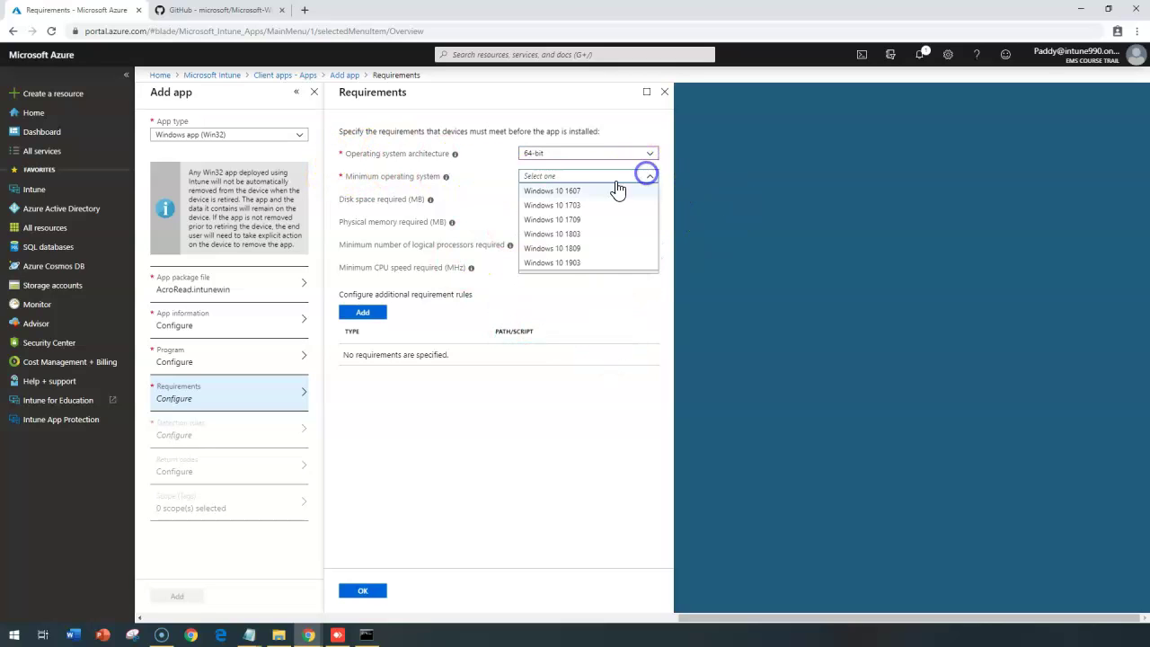
click(581, 219)
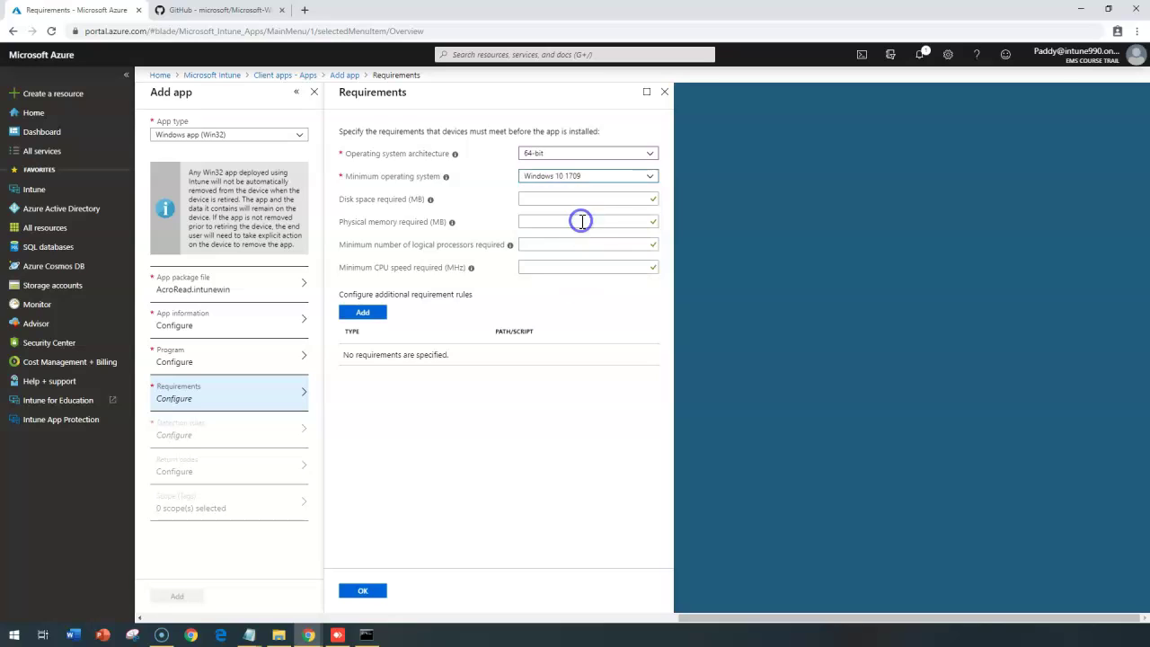
click(554, 200)
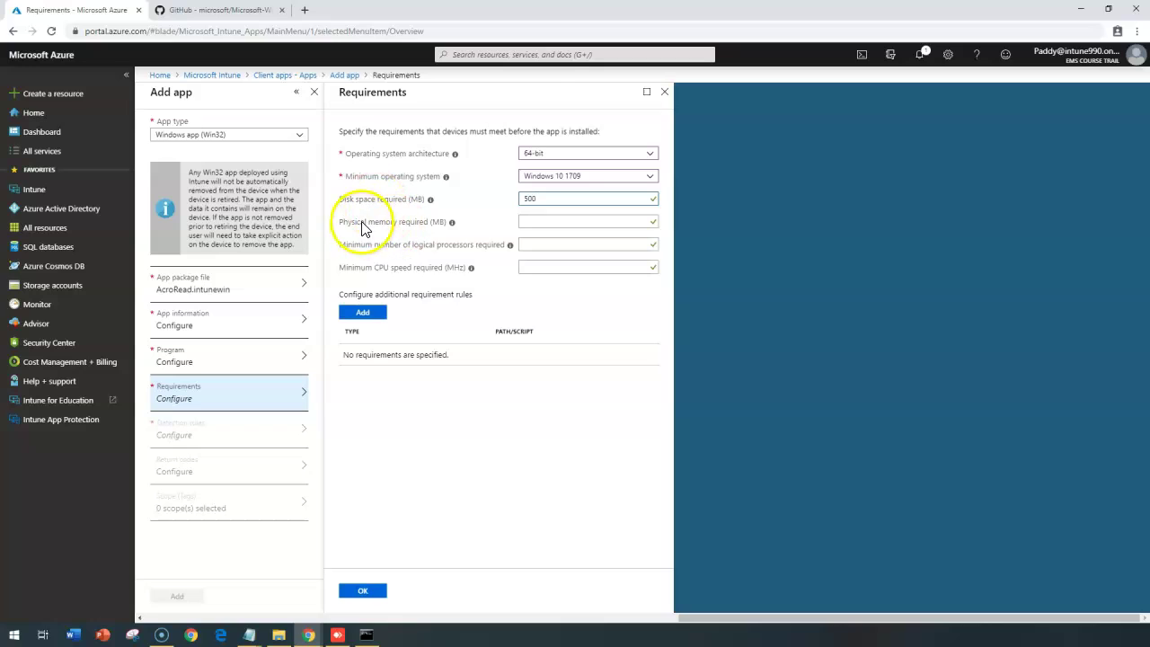
drag(350, 223, 495, 259)
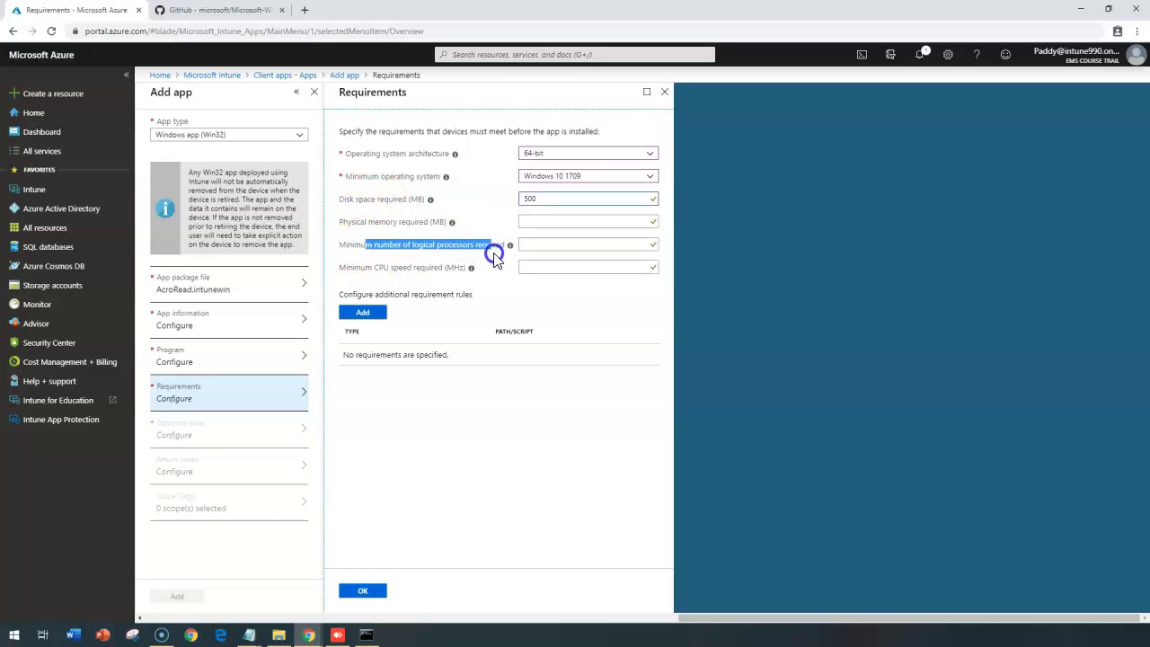
drag(352, 268, 426, 303)
- Start an additional requirement rule and preview the File, Registry and Script rule types
click(512, 299)
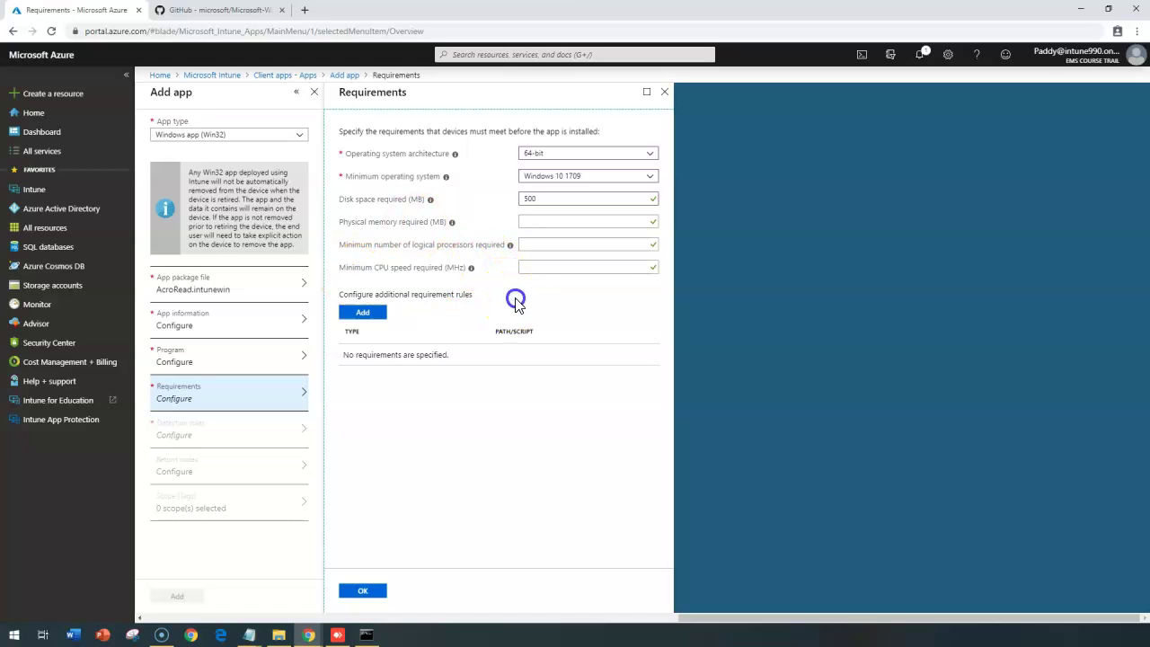
click(369, 316)
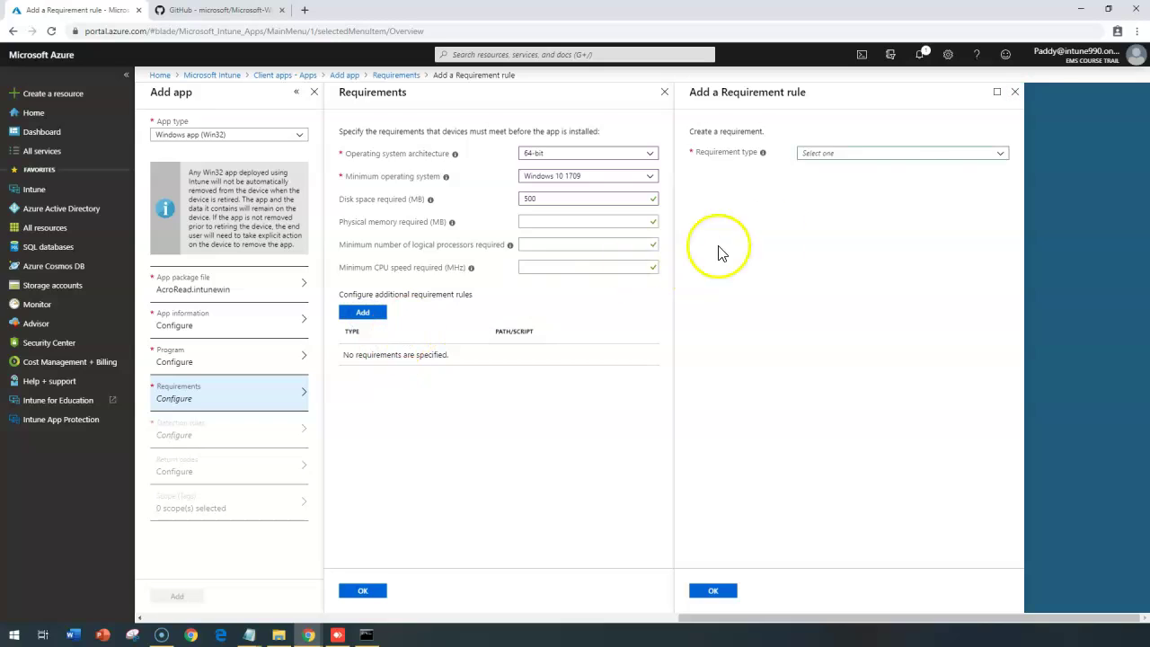
click(1000, 154)
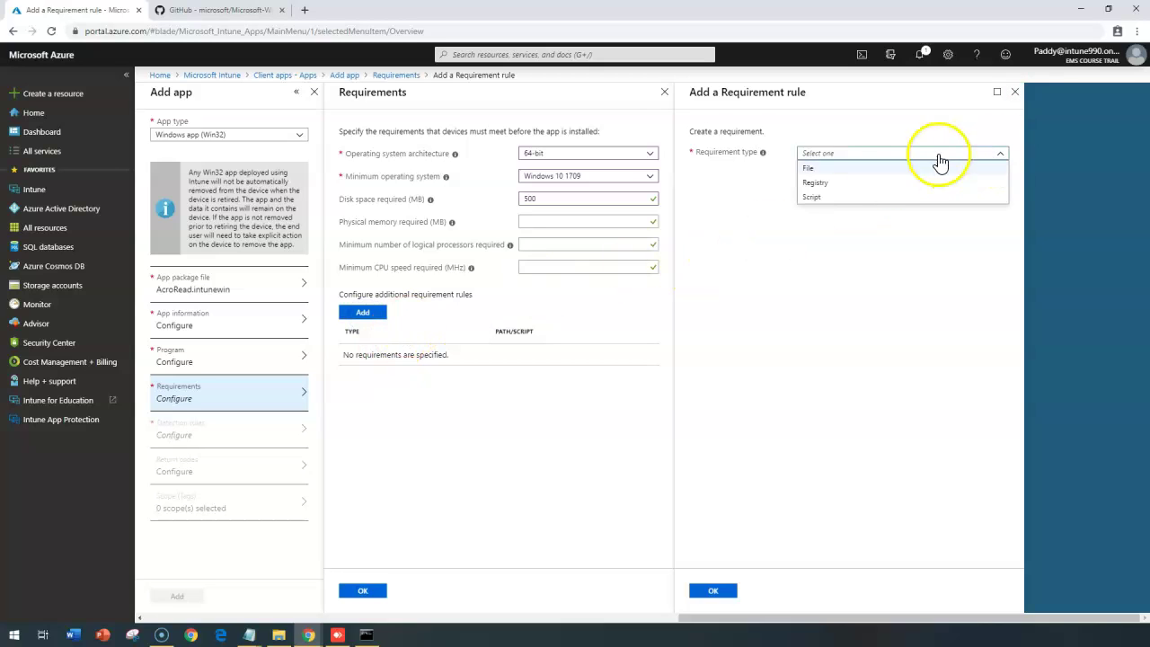
click(834, 168)
click(846, 159)
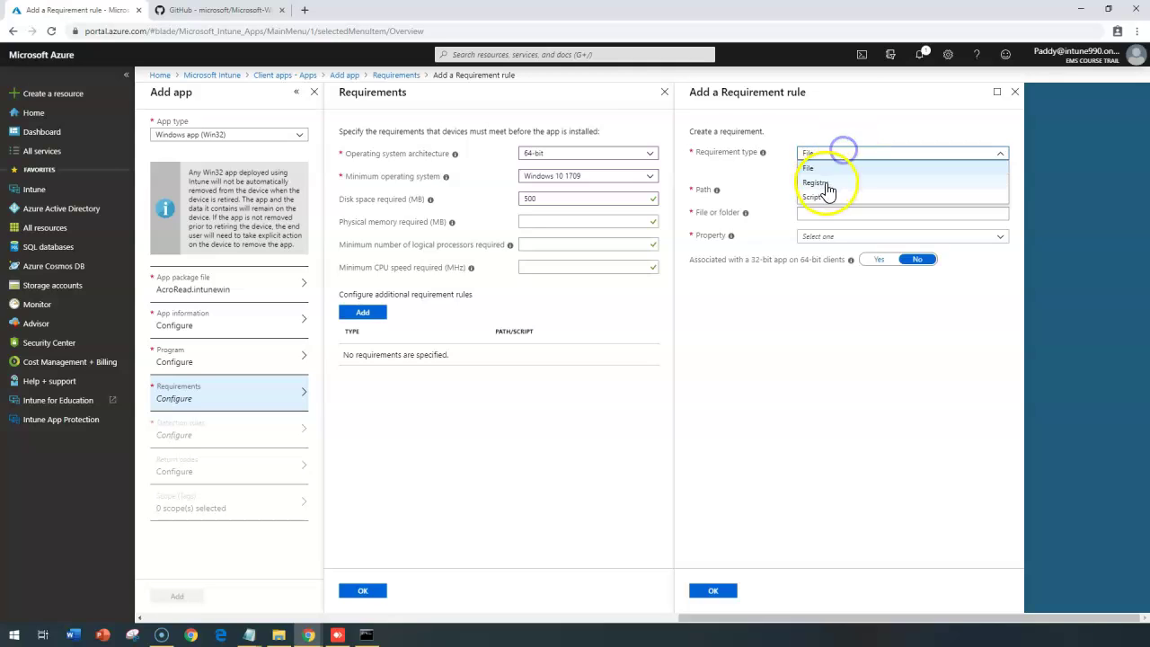
click(827, 184)
click(860, 206)
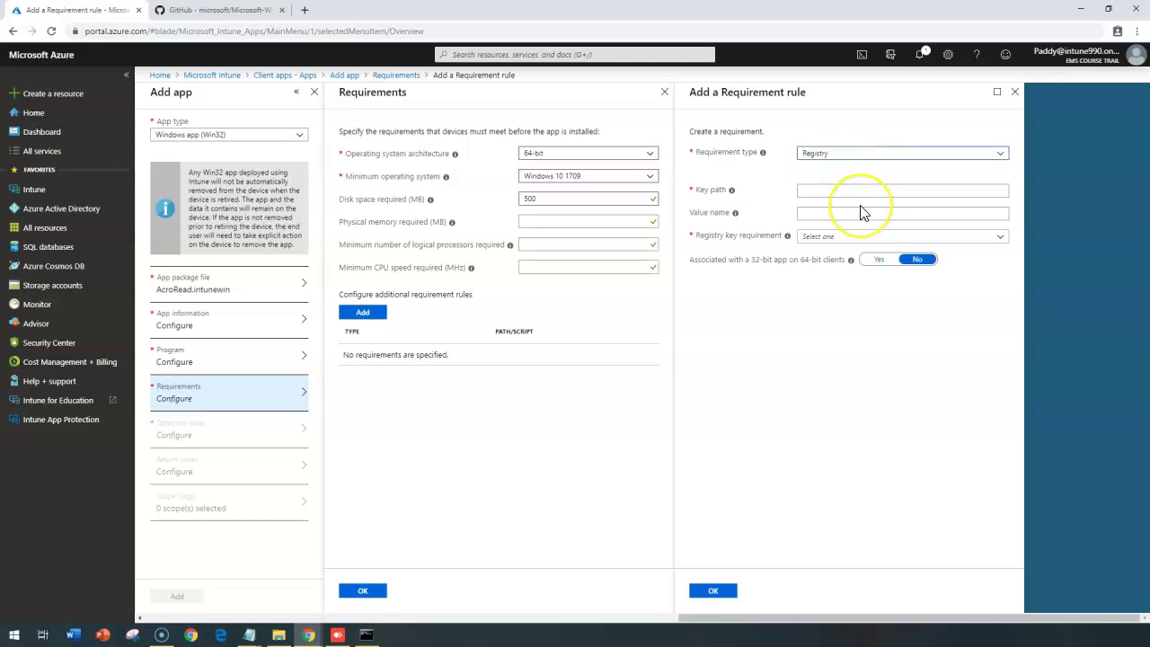
click(860, 191)
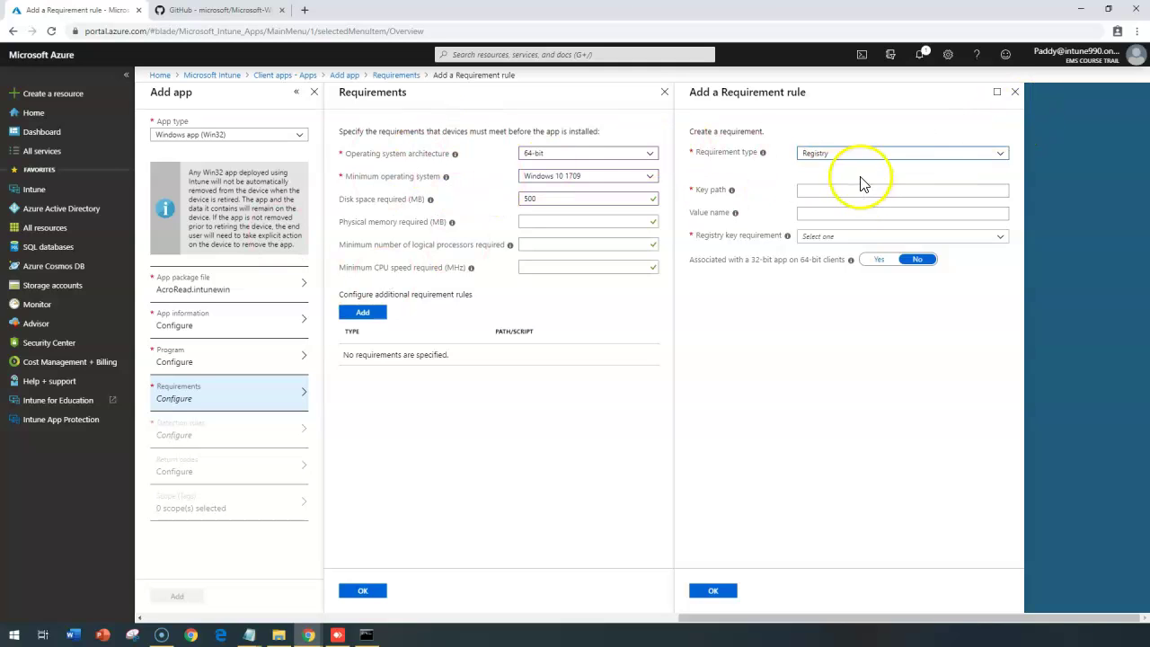
click(854, 155)
click(828, 198)
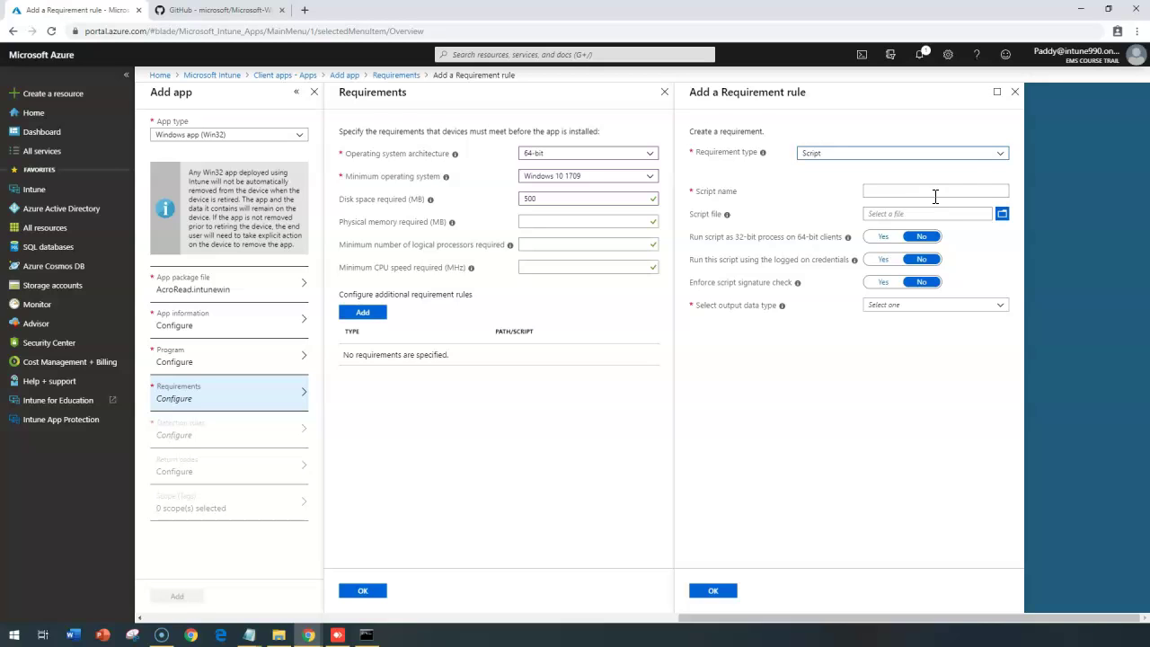
- Discard the unsaved rule and save the requirements with no extra rules
click(1014, 91)
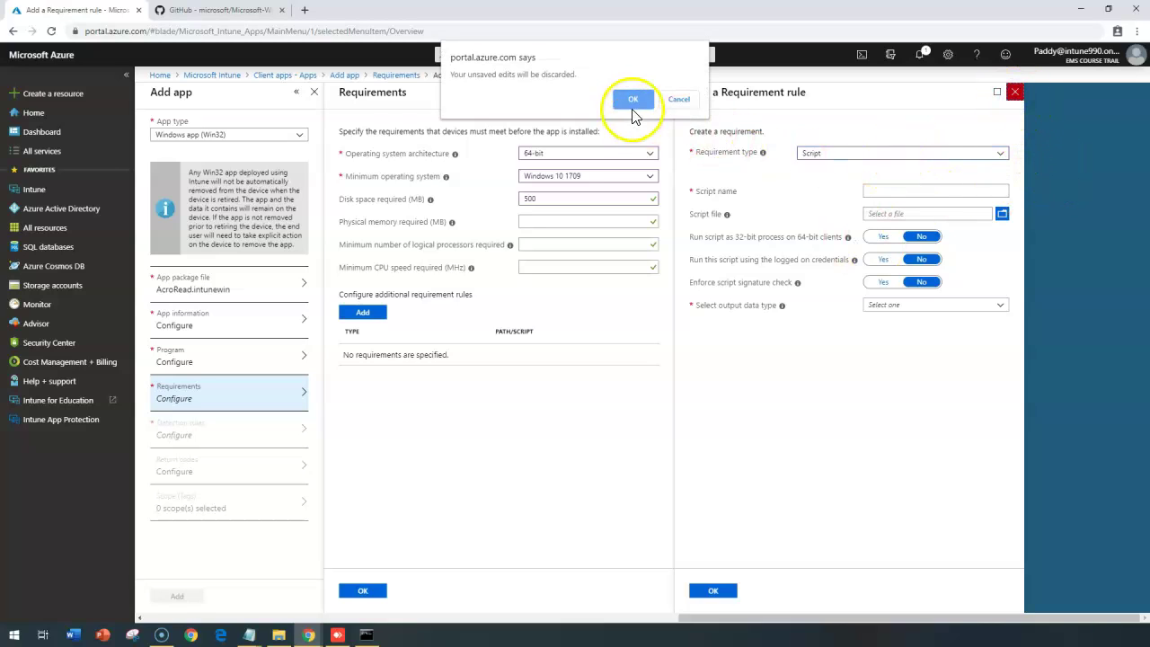
click(632, 102)
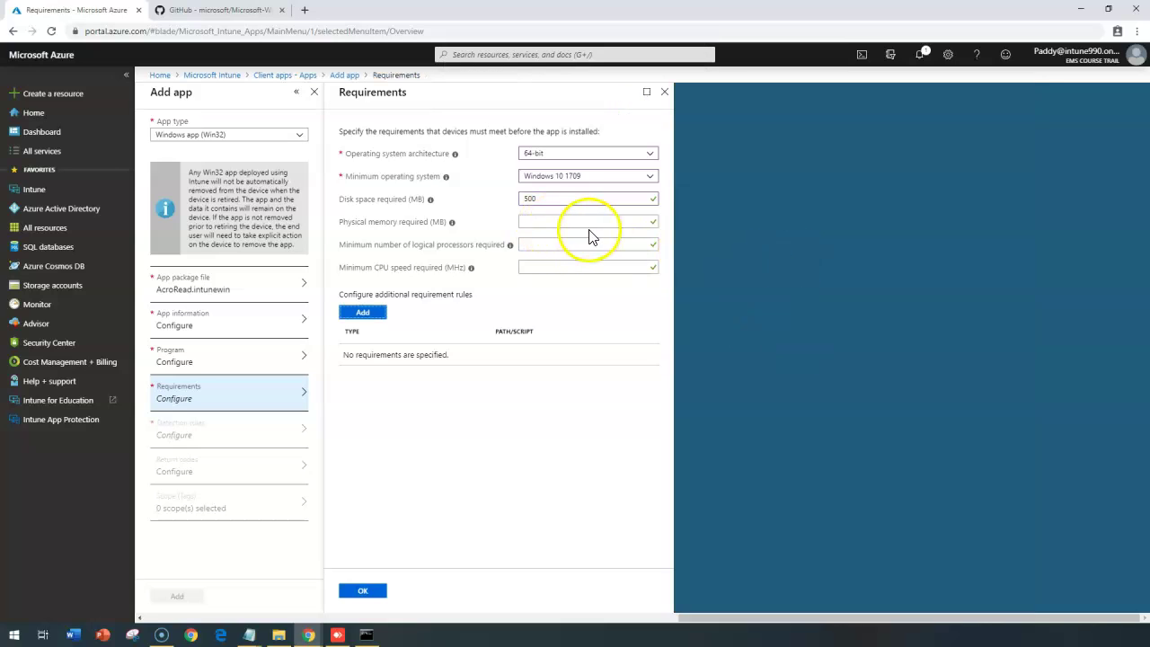
click(368, 590)
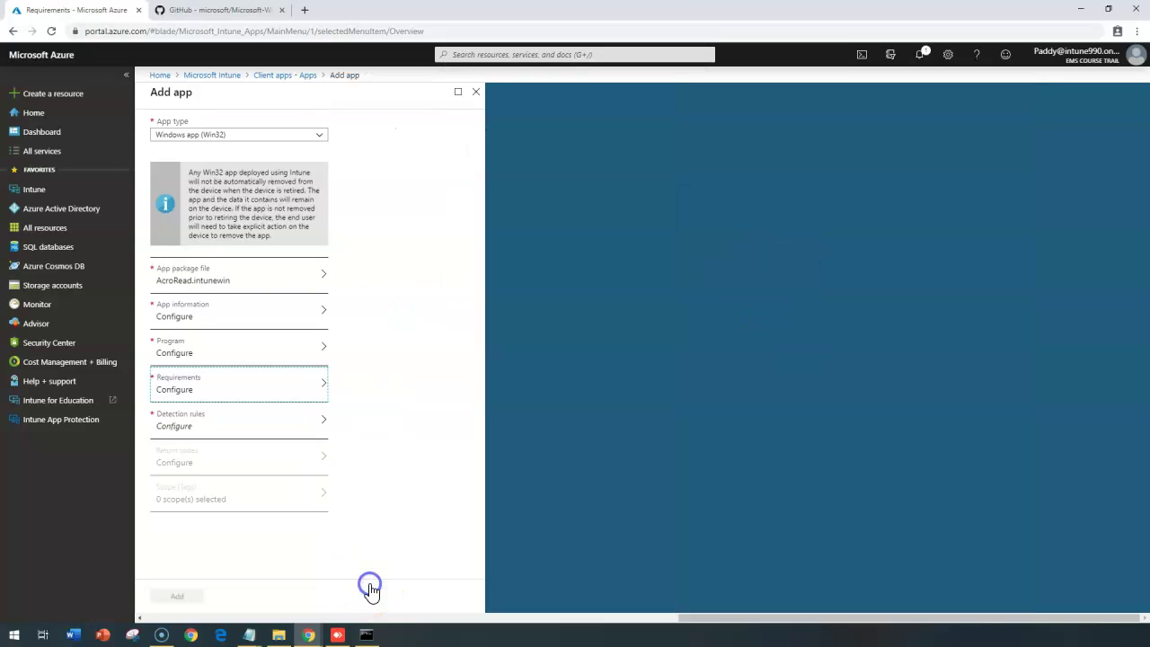
- Start a manually configured detection rule and set its rule type to MSI
double_click(213, 427)
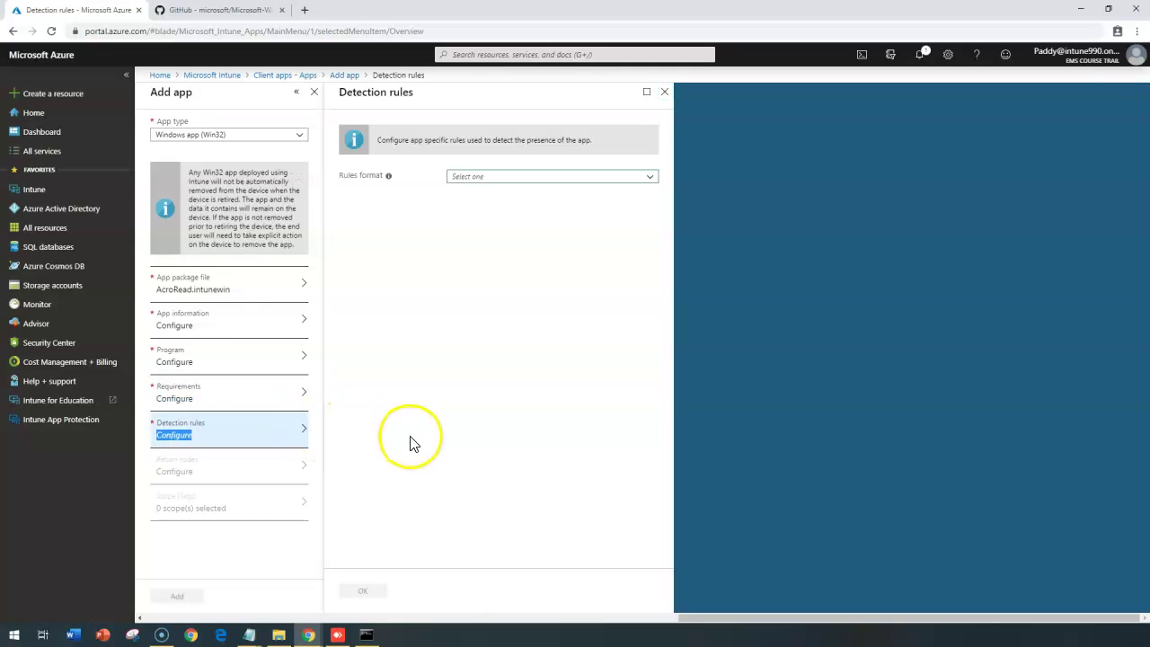
click(513, 177)
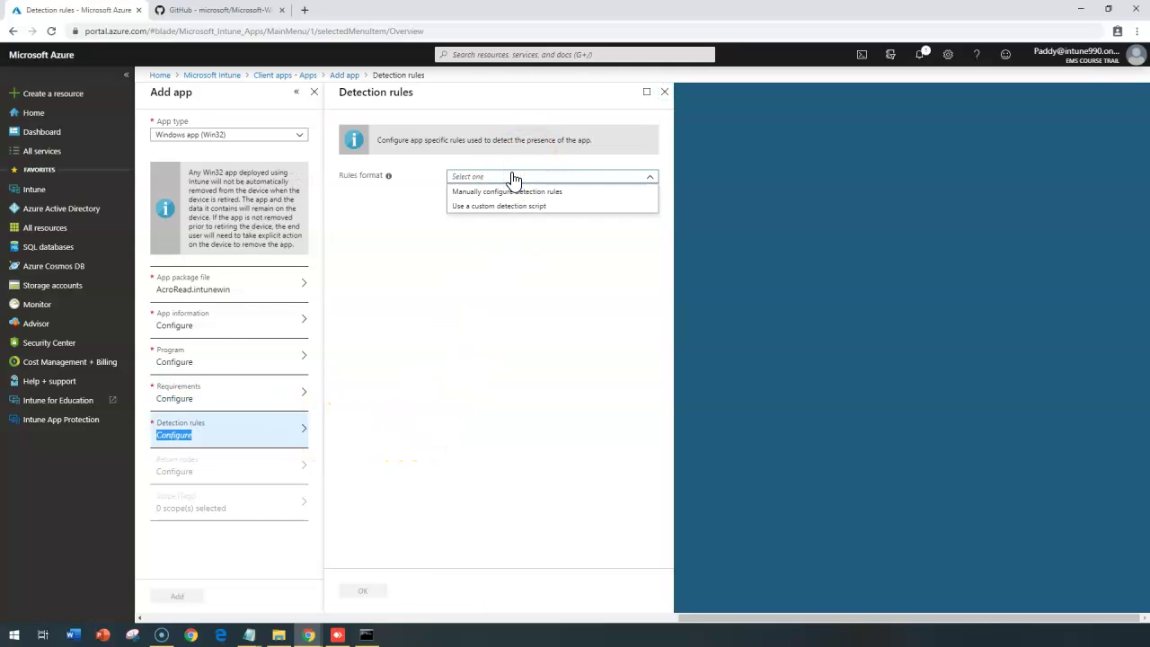
click(537, 209)
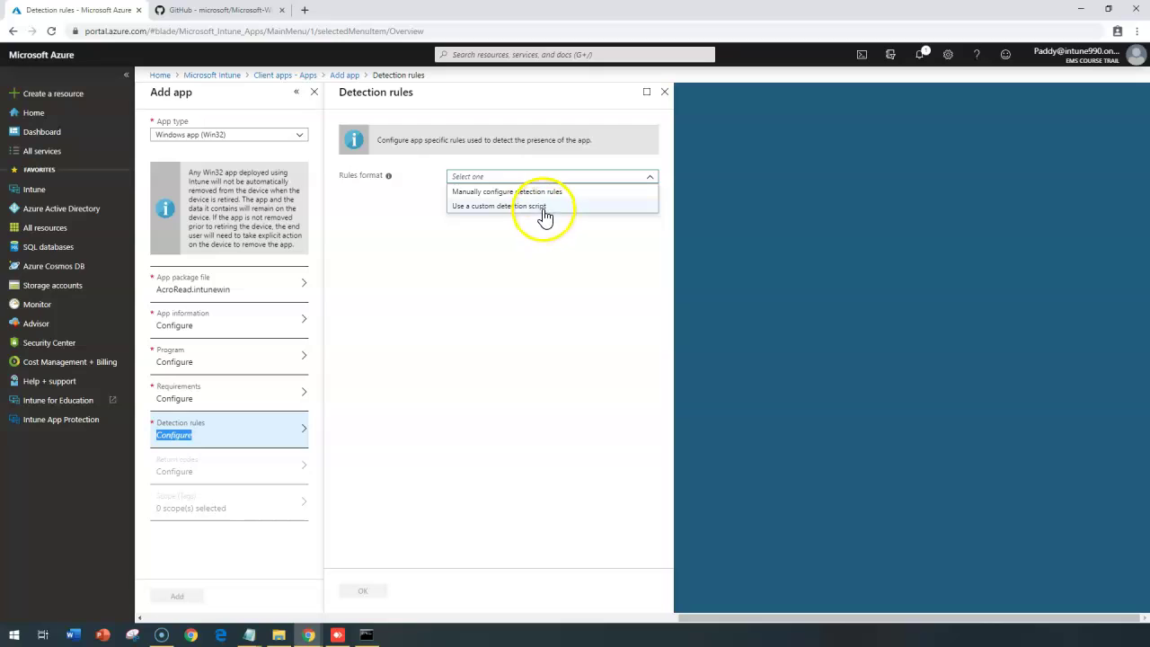
click(528, 191)
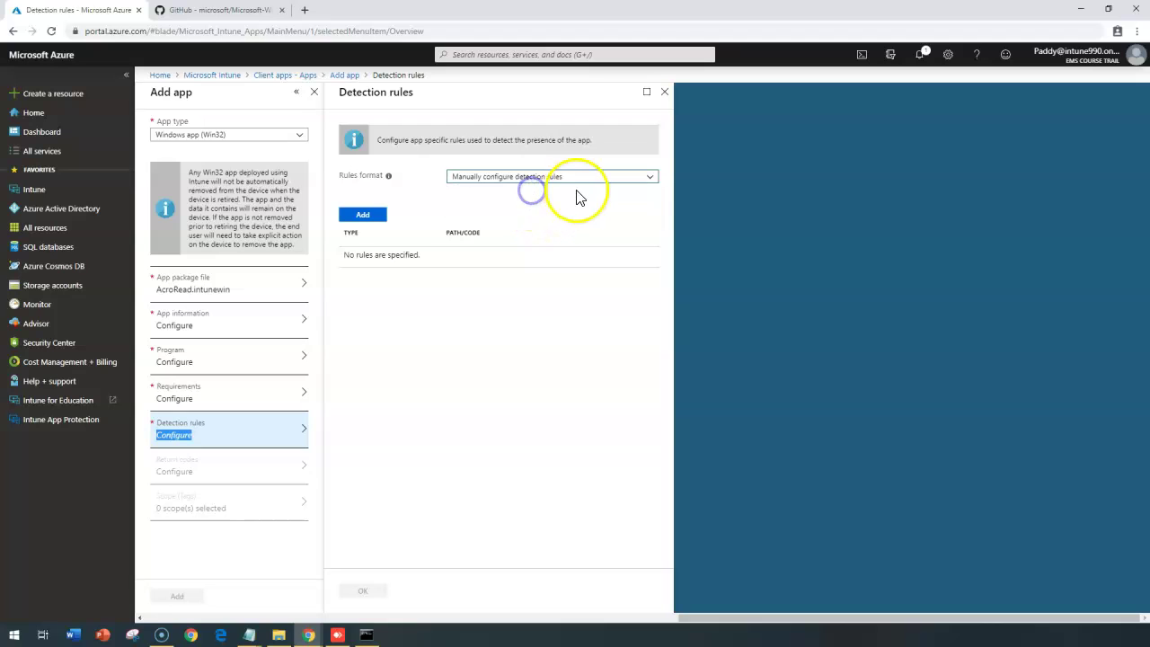
click(334, 223)
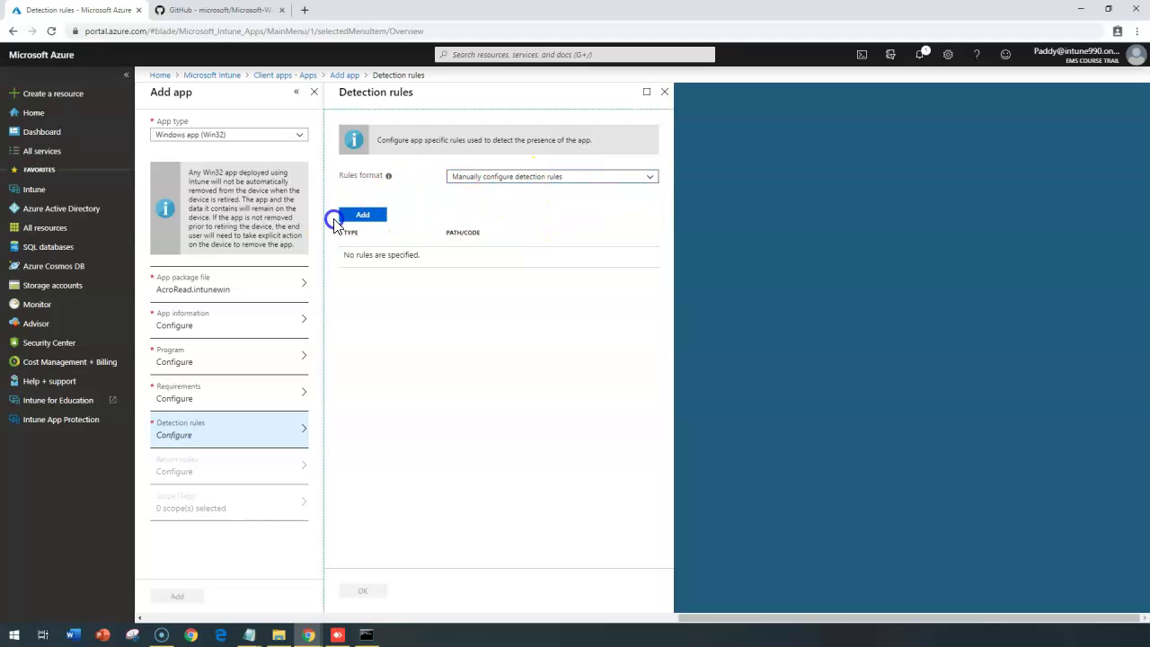
click(371, 219)
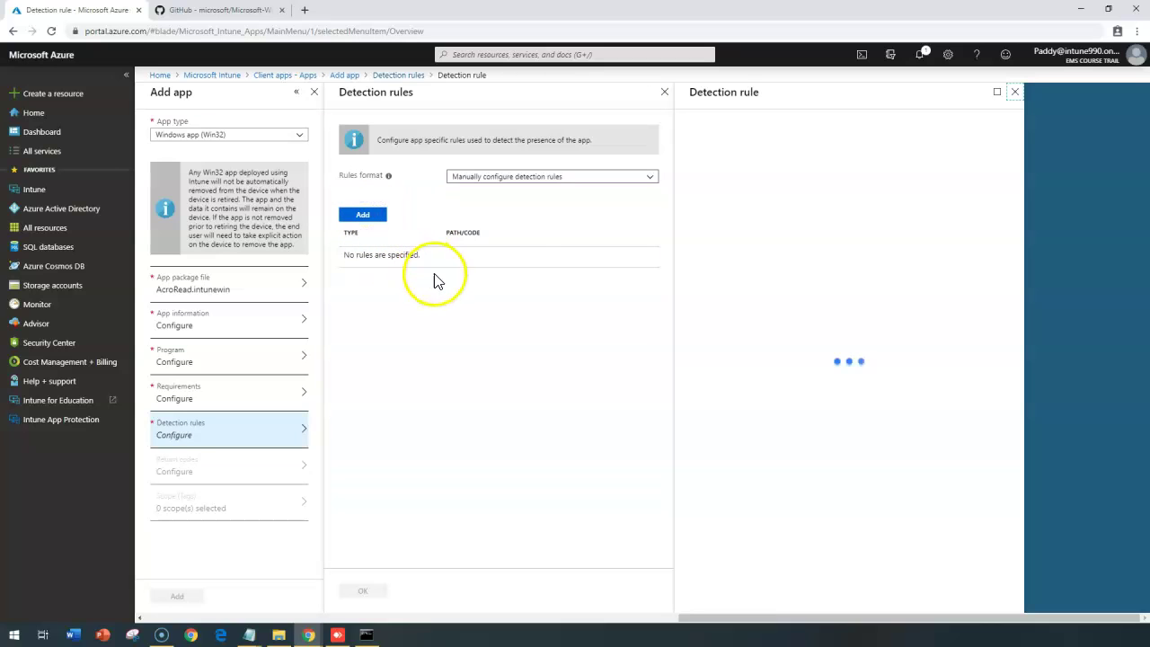
click(864, 153)
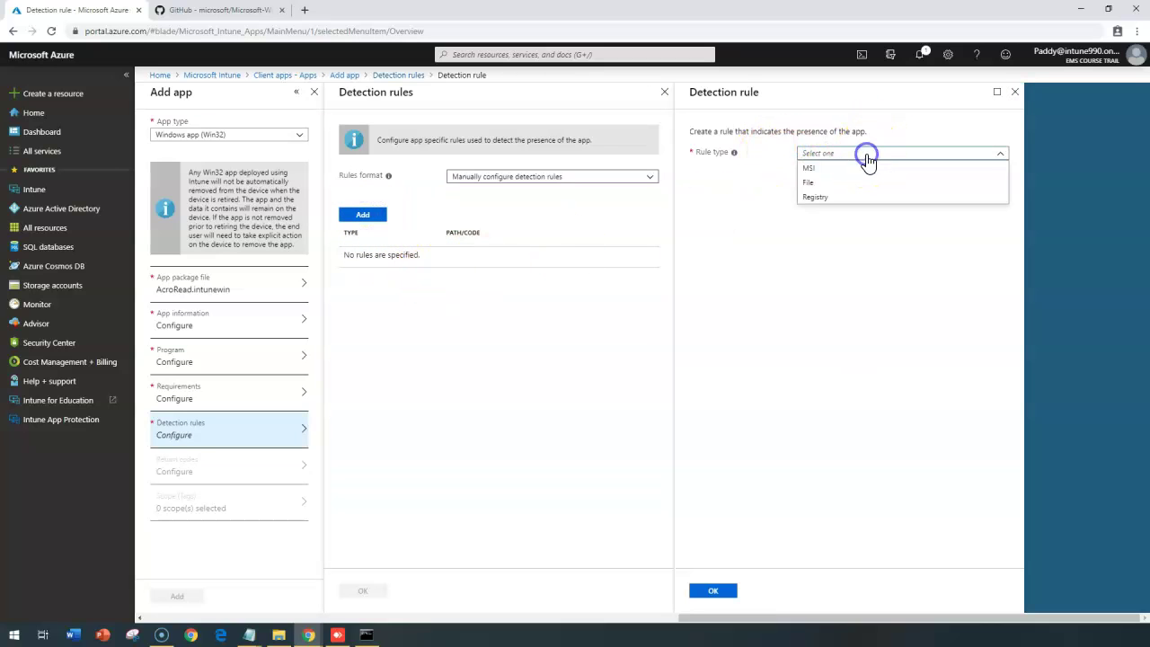
click(840, 168)
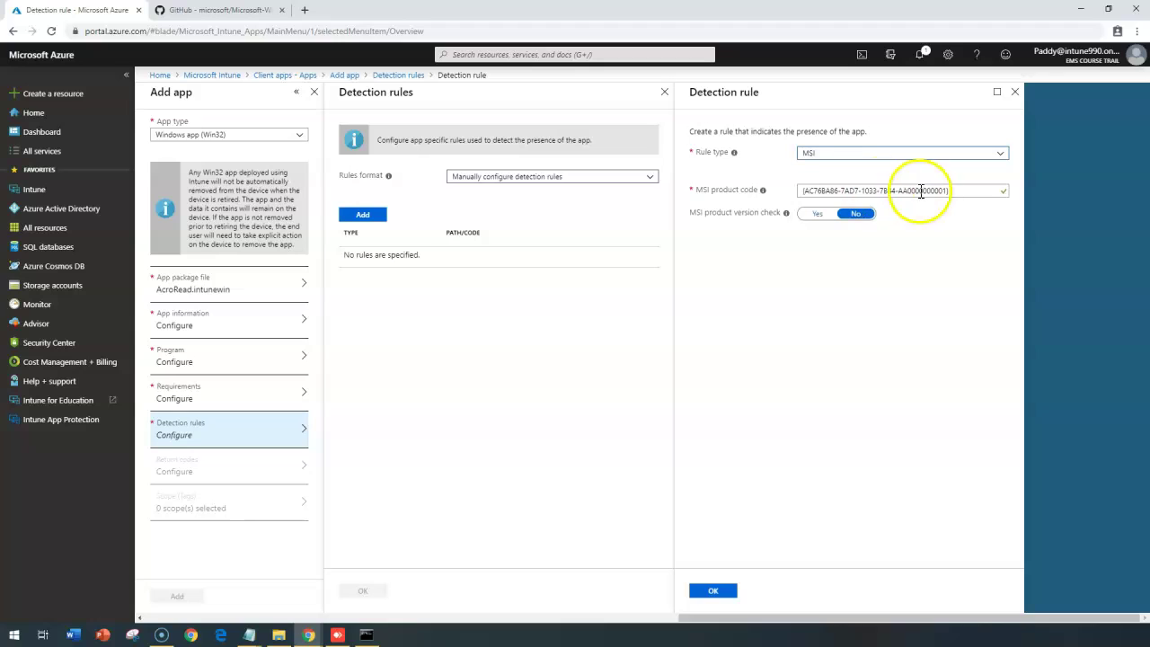
- Inspect the prefilled MSI product code, preview the File and Registry rule fields, then return to MSI
drag(971, 191, 794, 191)
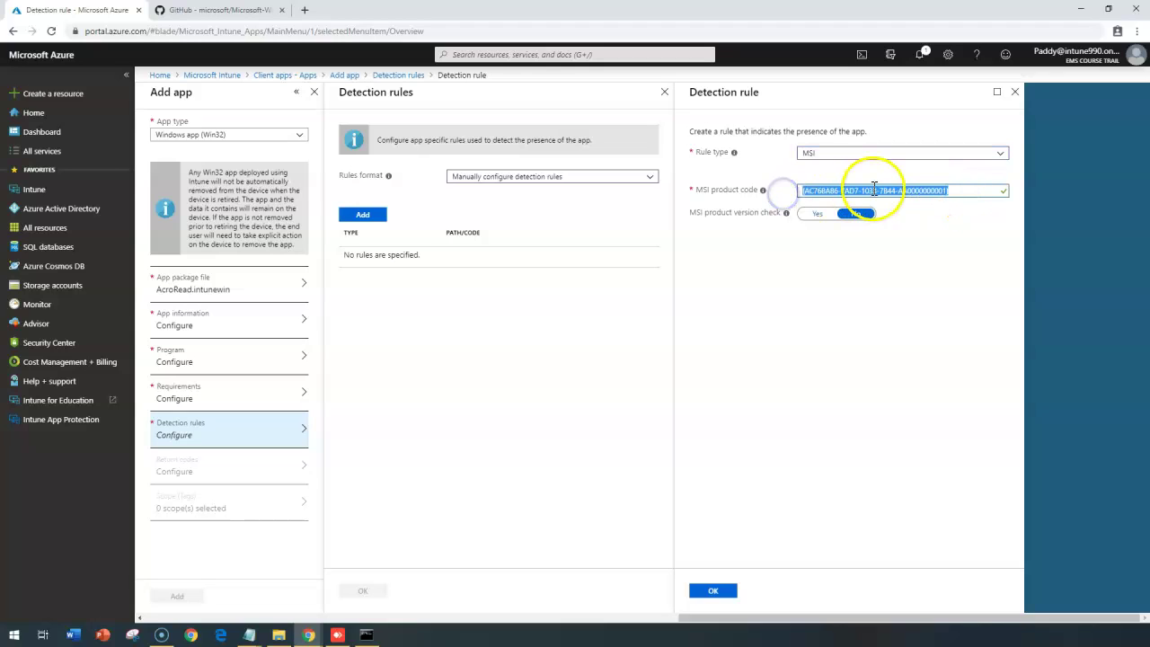
right_click(963, 190)
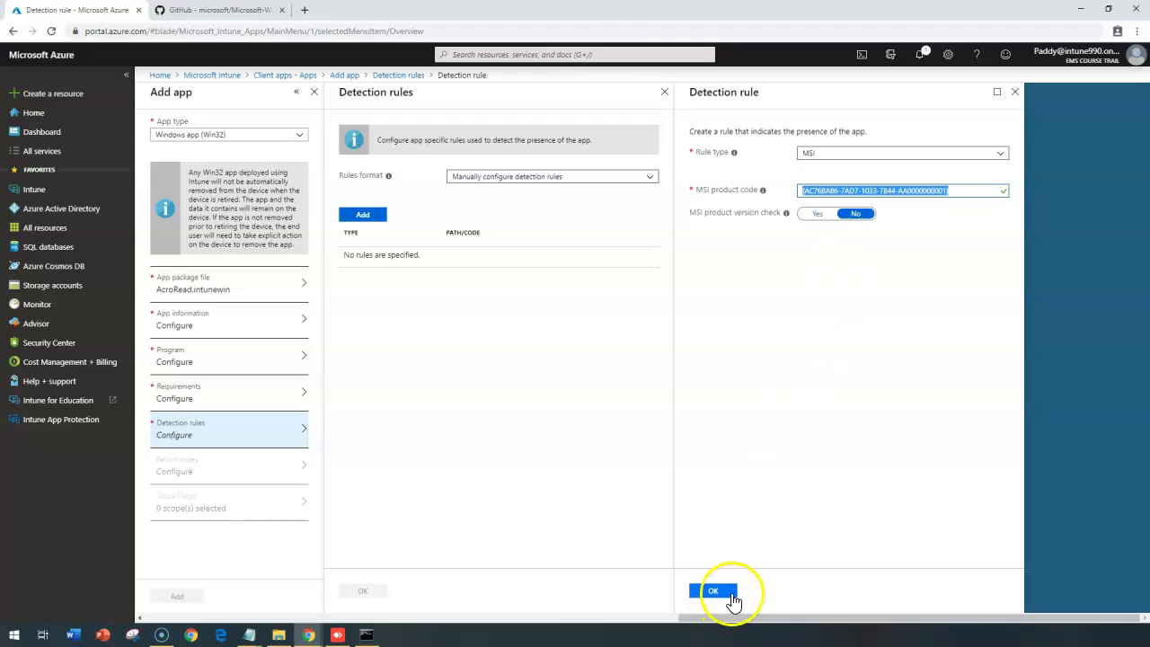
click(924, 156)
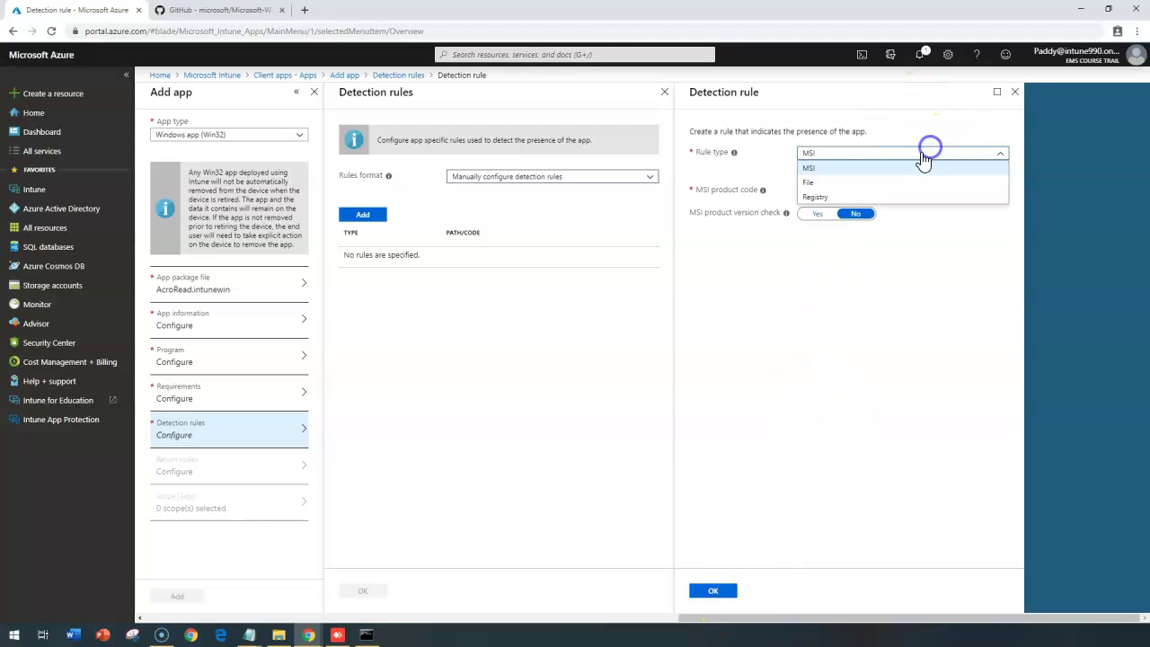
click(828, 185)
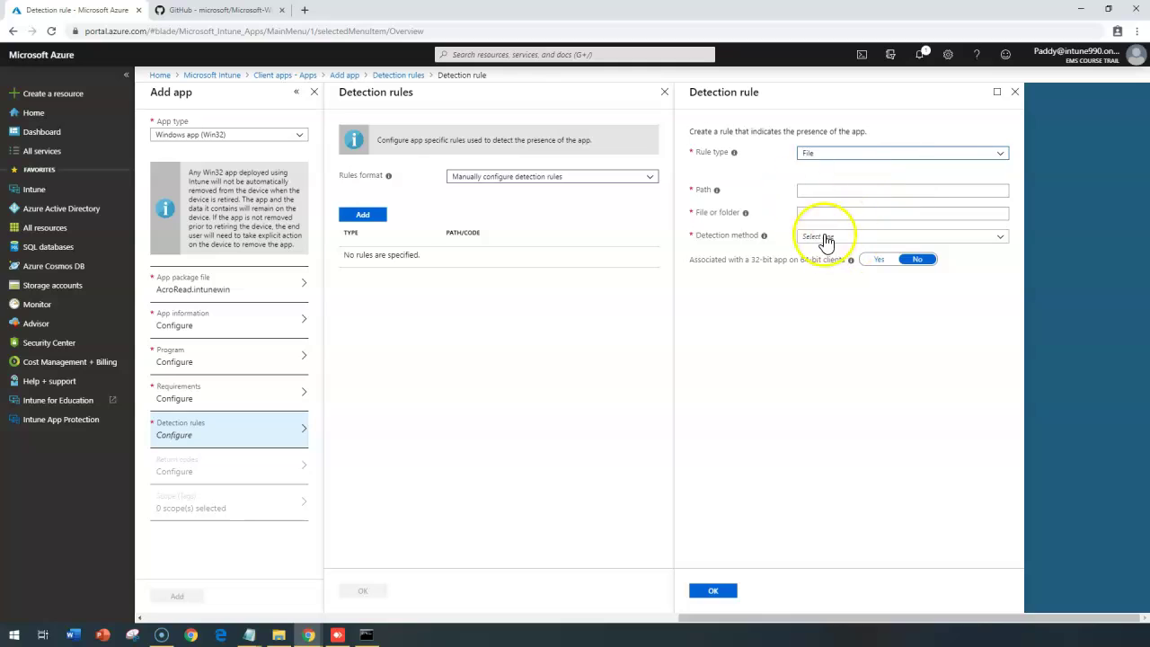
click(837, 157)
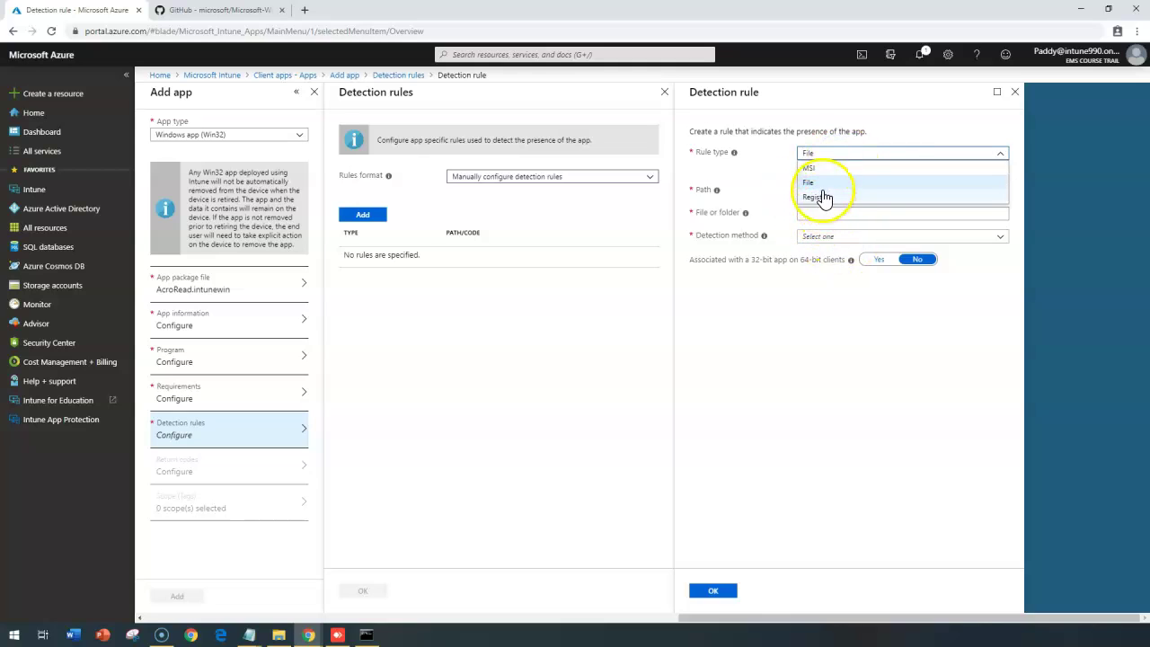
click(815, 198)
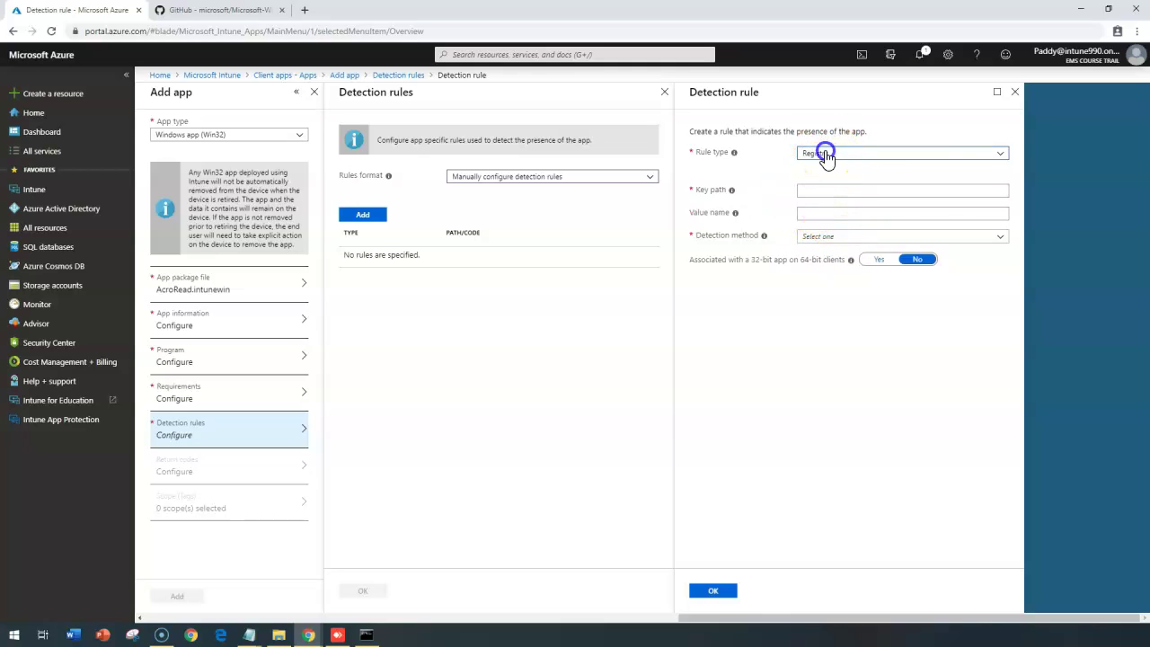
click(825, 153)
click(823, 168)
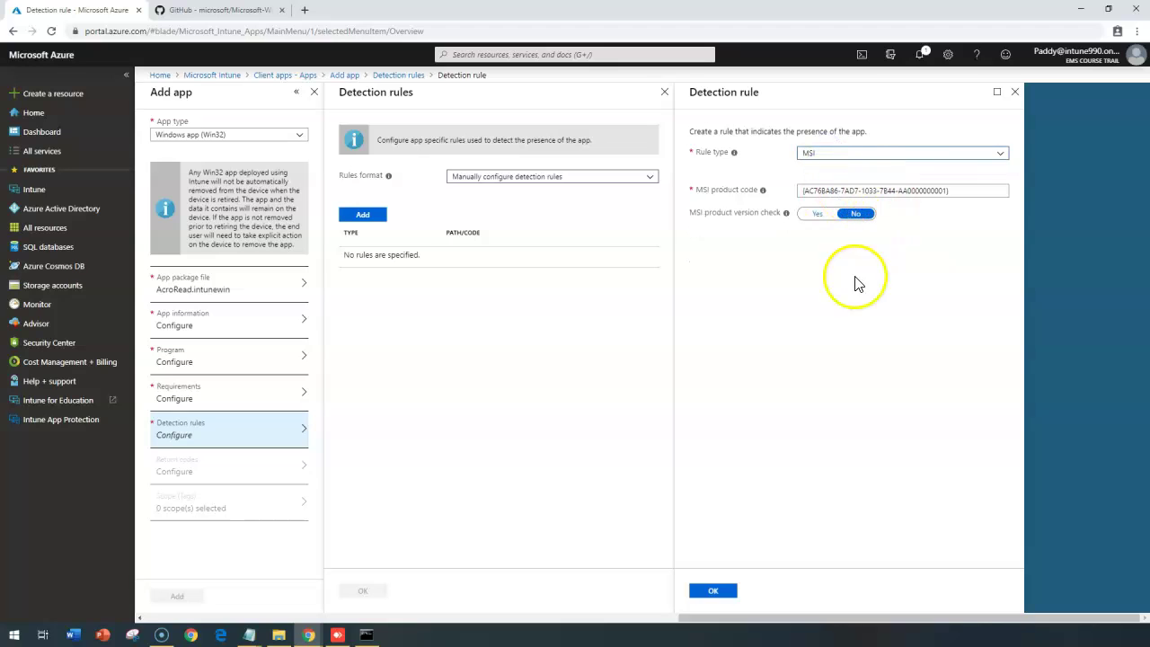
- Keep the prefilled MSI product code and save the detection rule
mouse_move(954, 191)
mouse_down()
mouse_move(779, 199)
mouse_move(960, 192)
mouse_up()
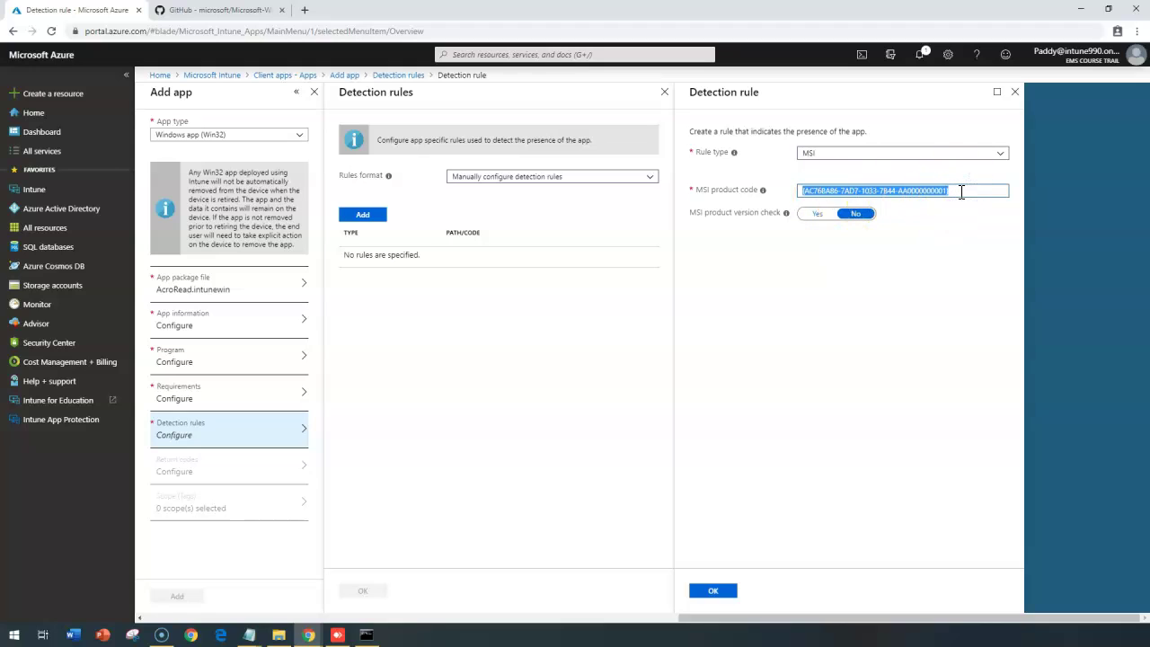
click(961, 192)
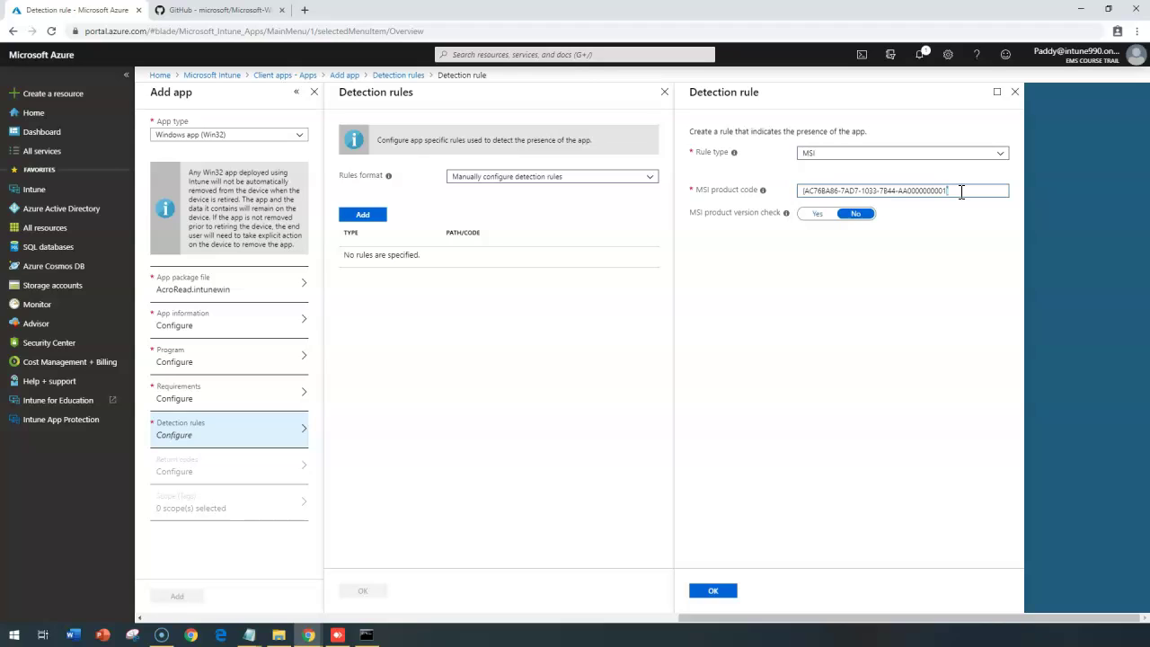
click(729, 593)
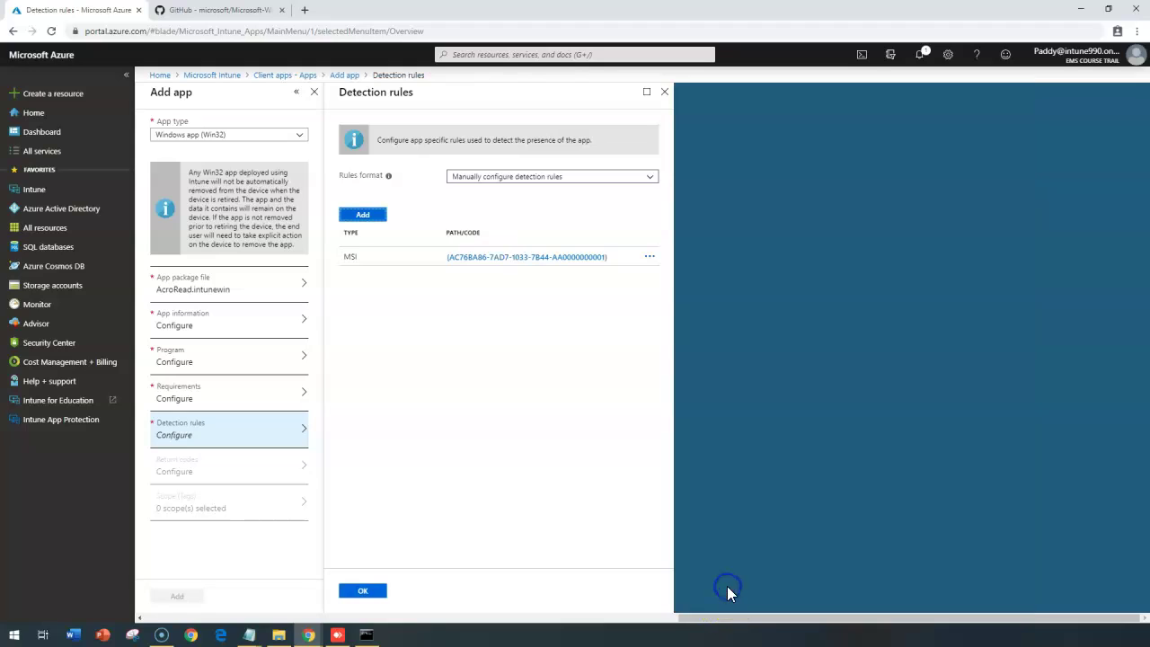
click(365, 590)
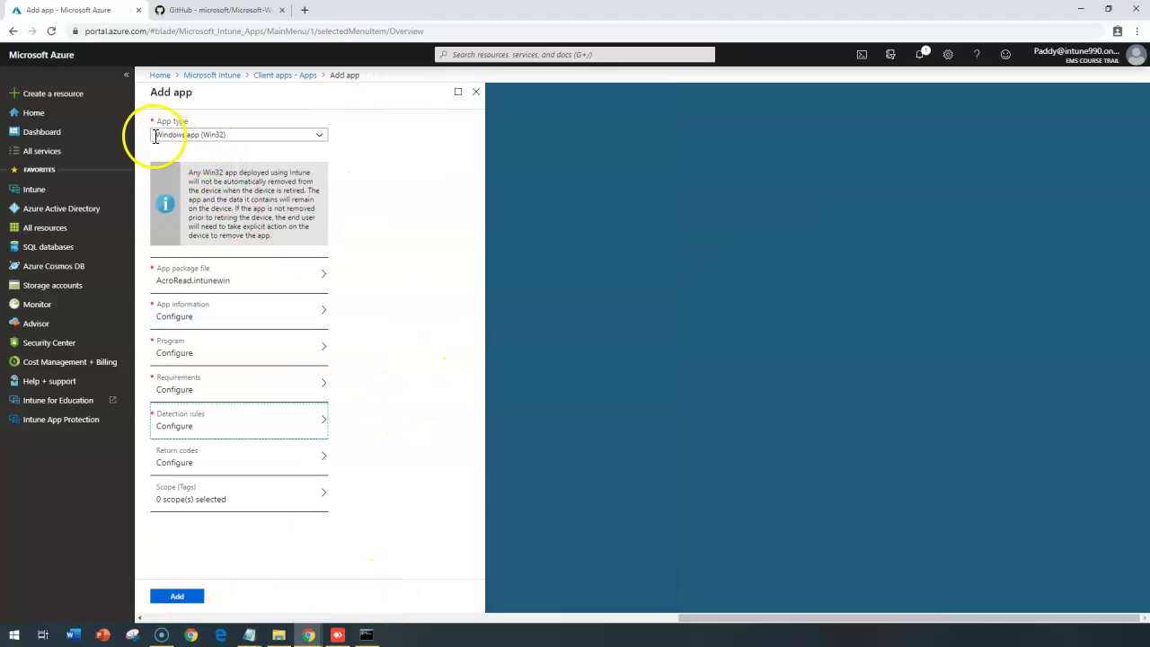
- Add Adobe Reader X as a Win32 app and go to its Assignments page while AcroRead.intunewin uploads
click(182, 596)
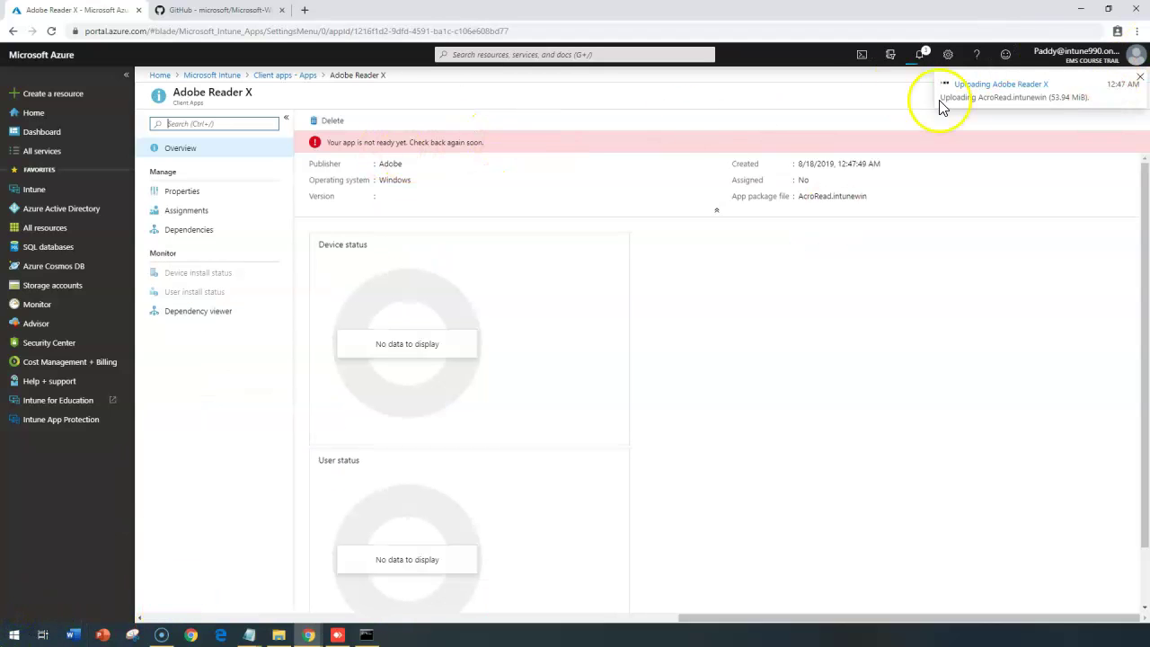
click(1058, 98)
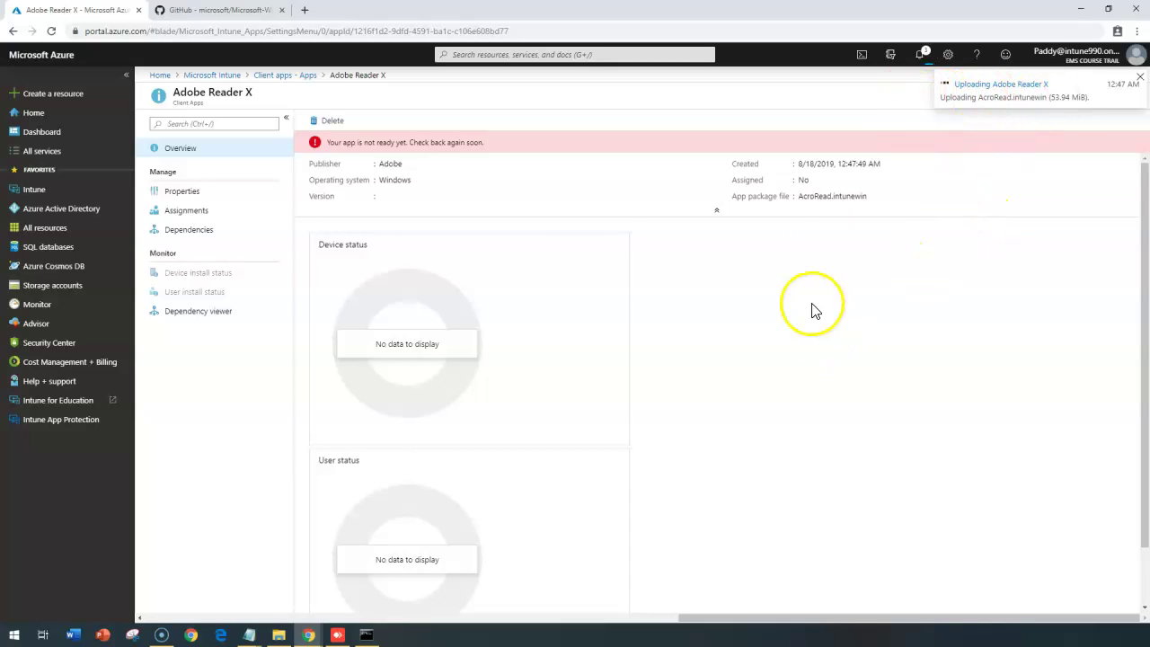
drag(325, 142, 375, 142)
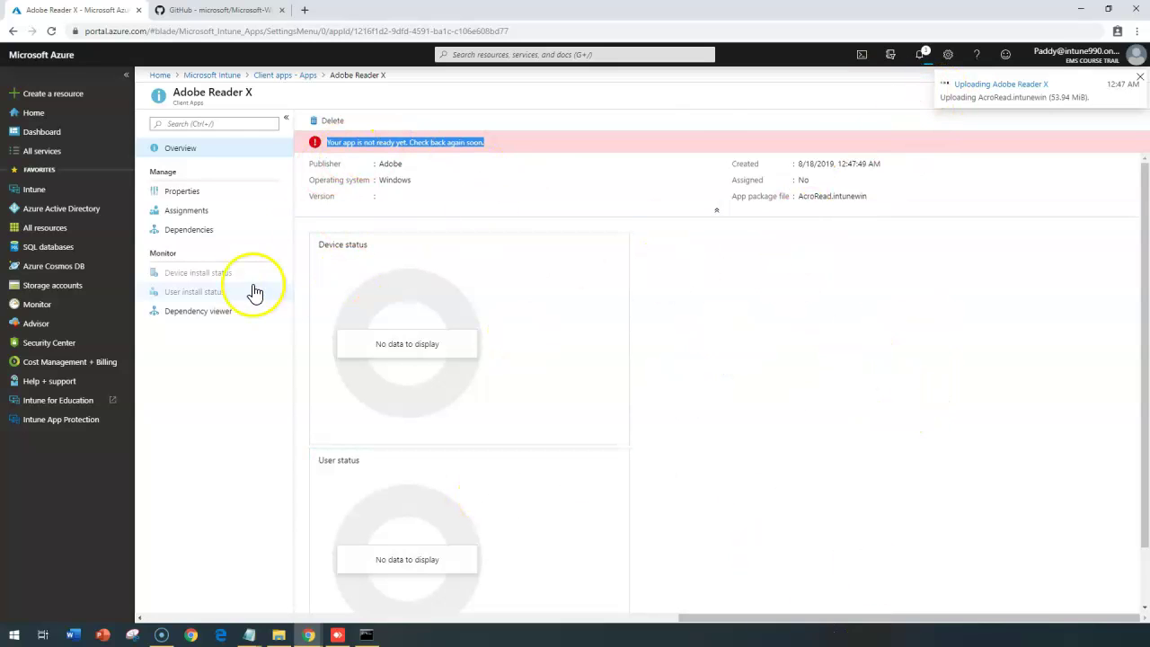
click(178, 212)
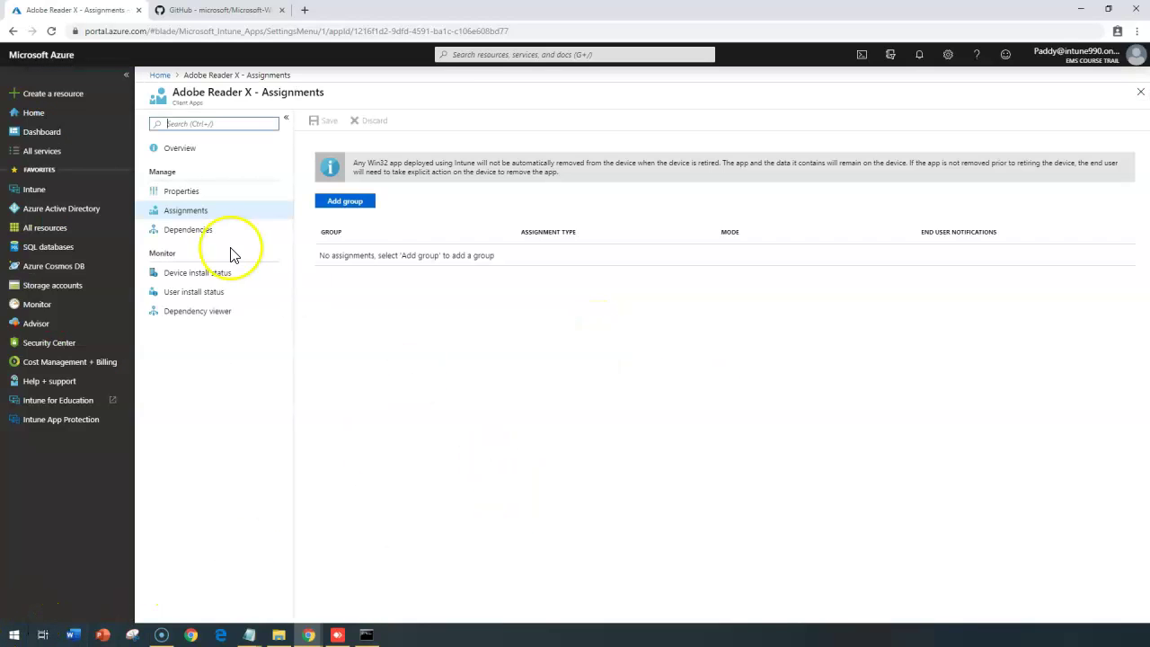
- Add a new group assignment with the Required assignment type
click(338, 210)
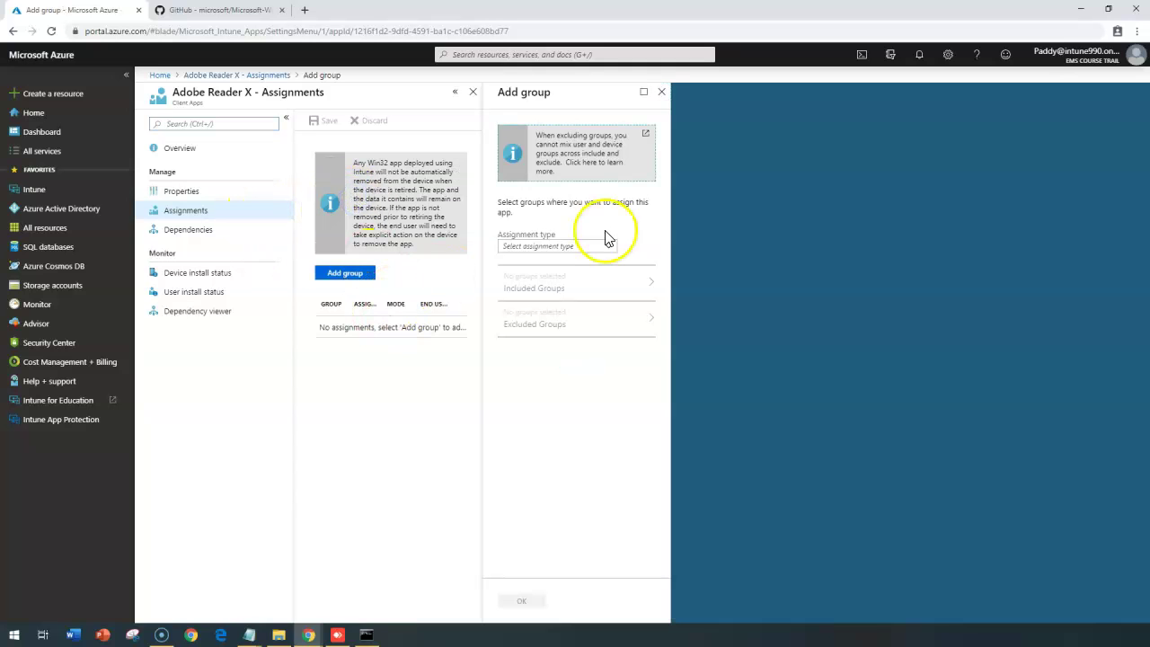
click(602, 247)
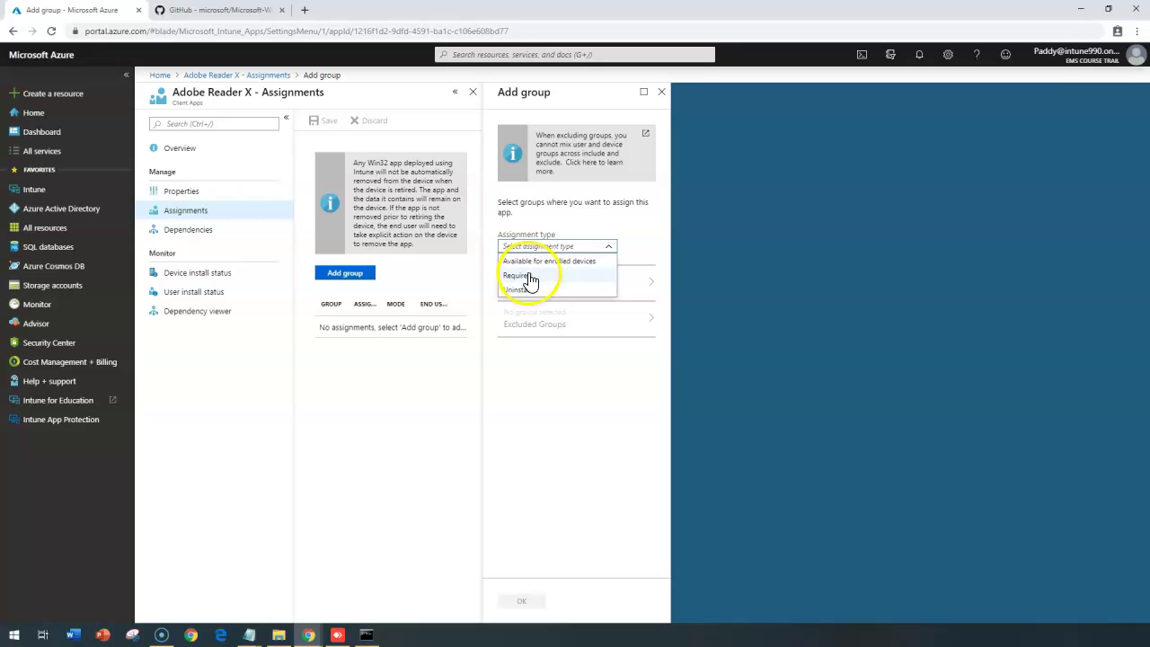
click(531, 280)
- Include the All Finance Users Group in the Required assignment
click(579, 287)
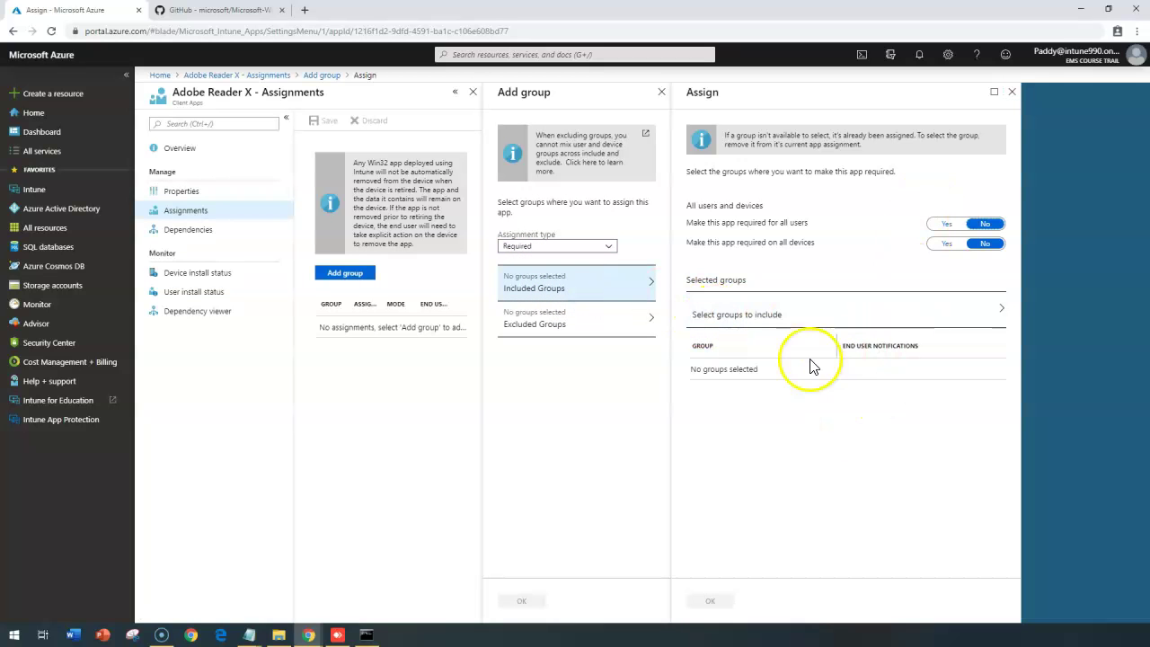
click(782, 315)
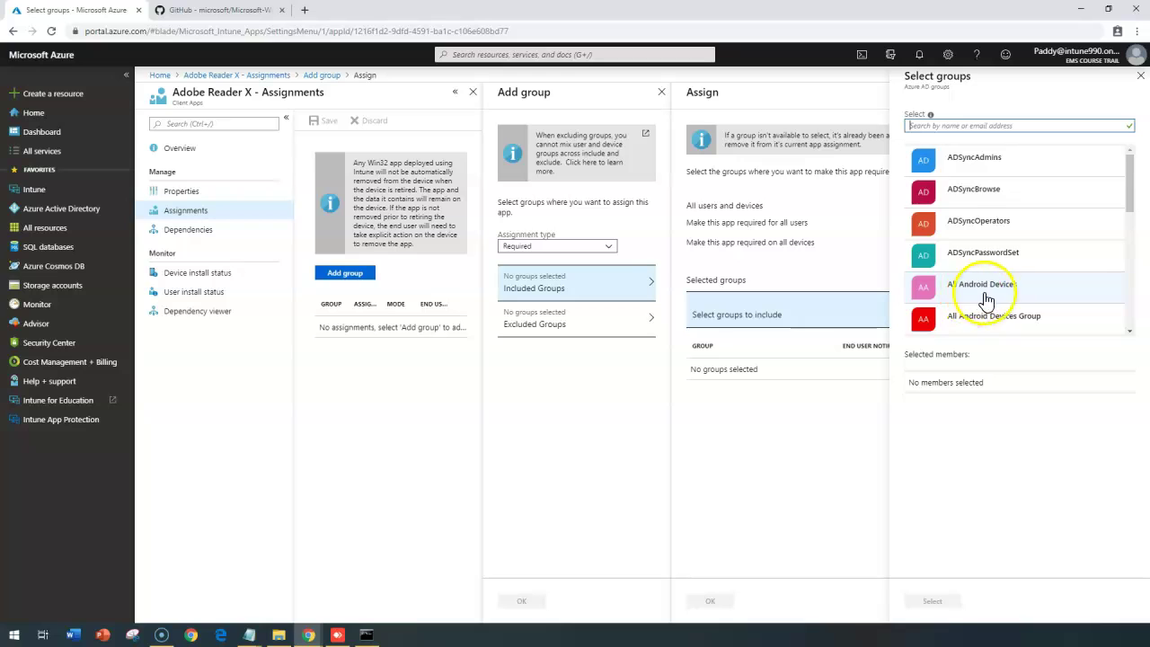
scroll(997, 295, down, 2)
scroll(999, 294, down, 1)
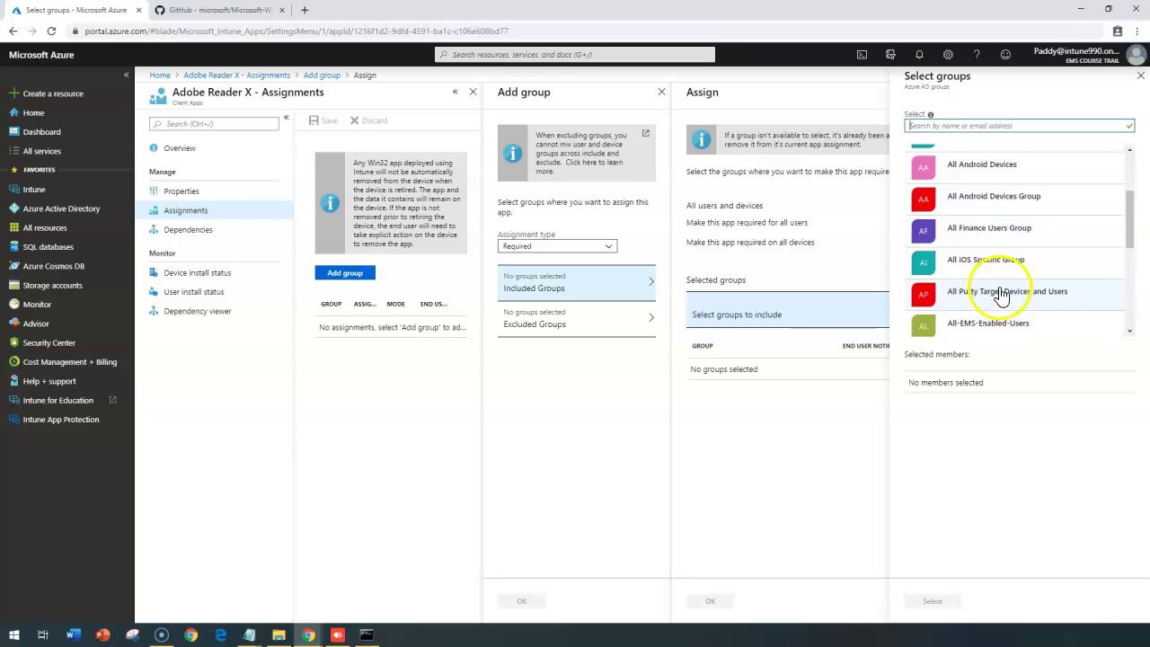
click(985, 238)
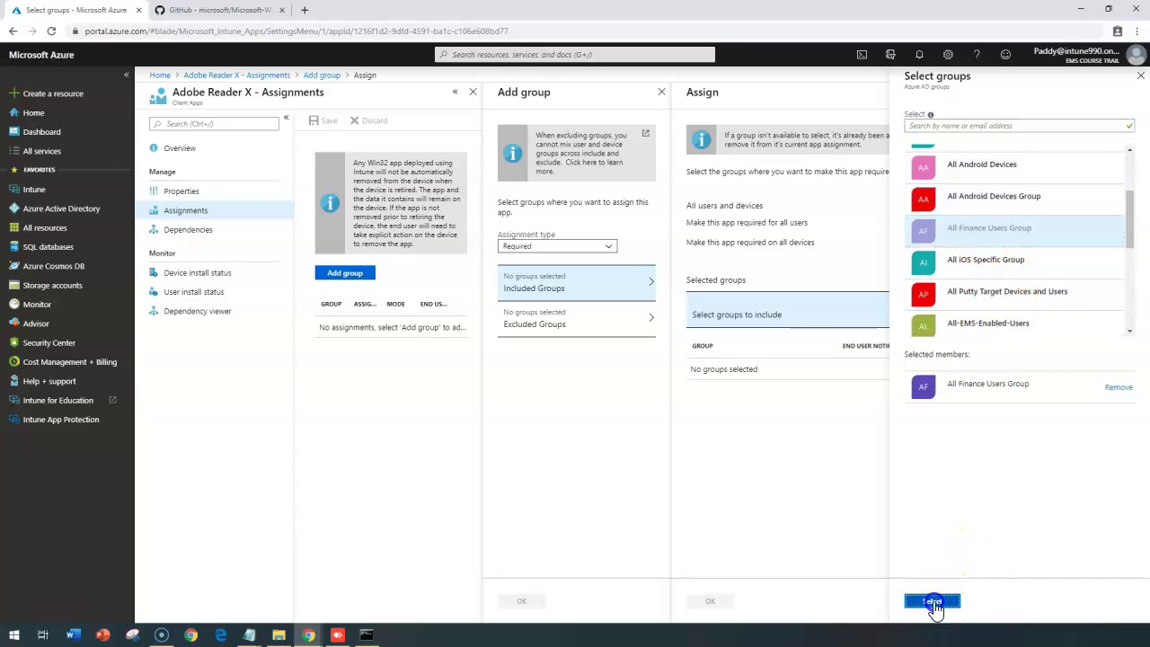
click(932, 600)
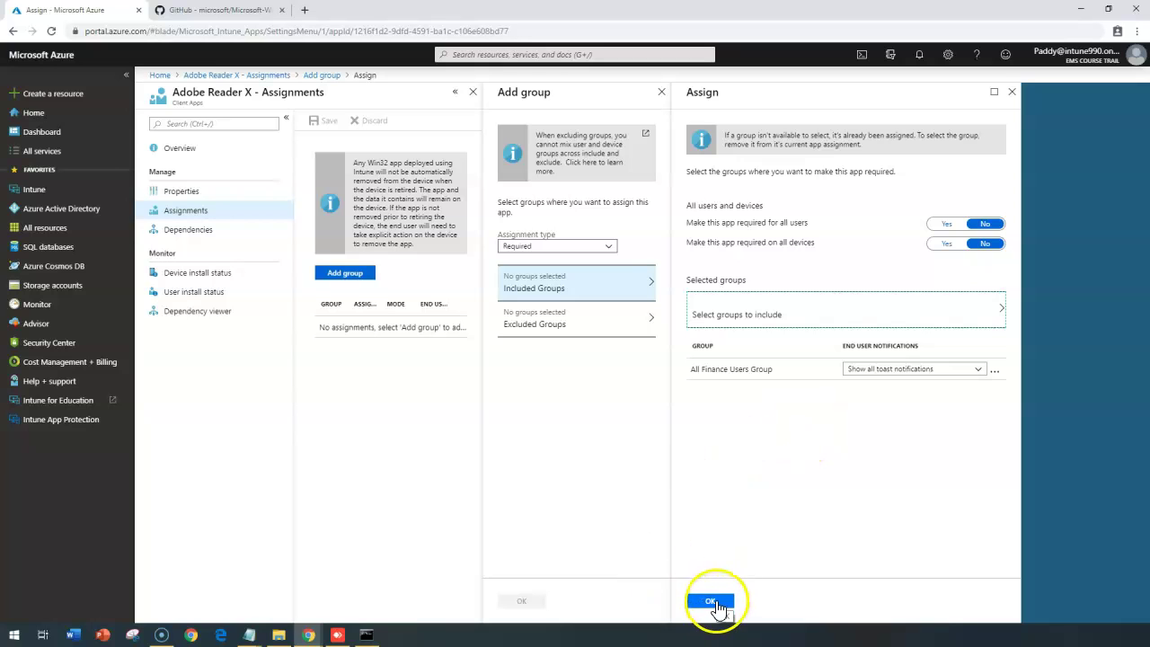
click(714, 601)
click(590, 286)
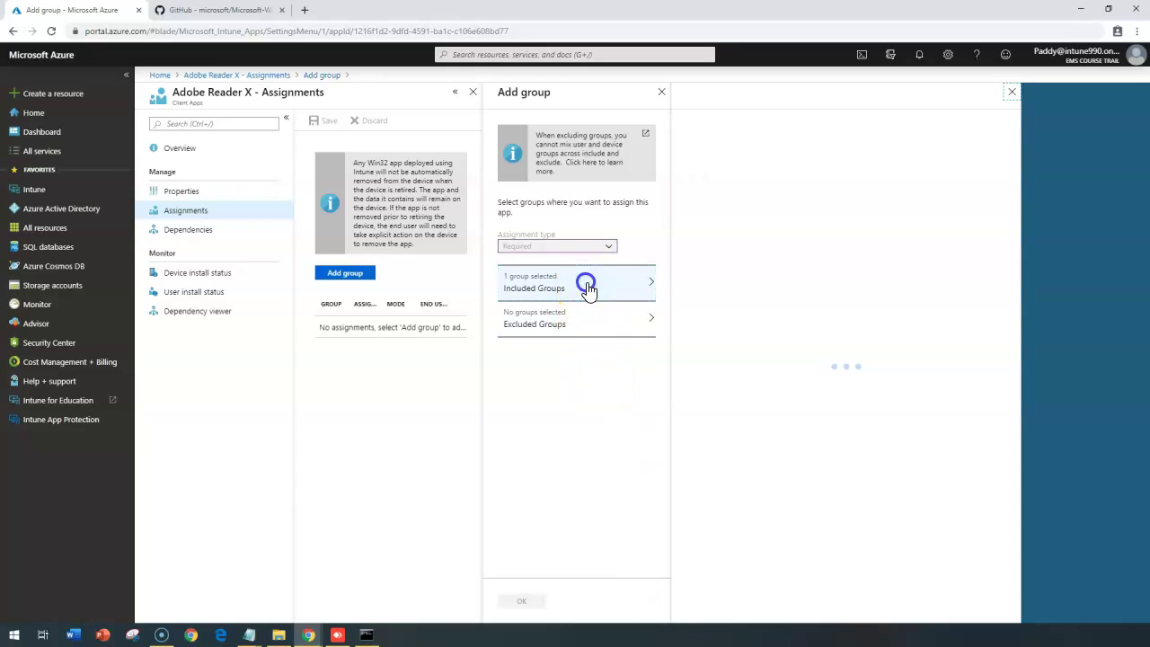
- Keep notifications set to show all toasts, confirm the All Finance Users Group assignment, and save
click(939, 370)
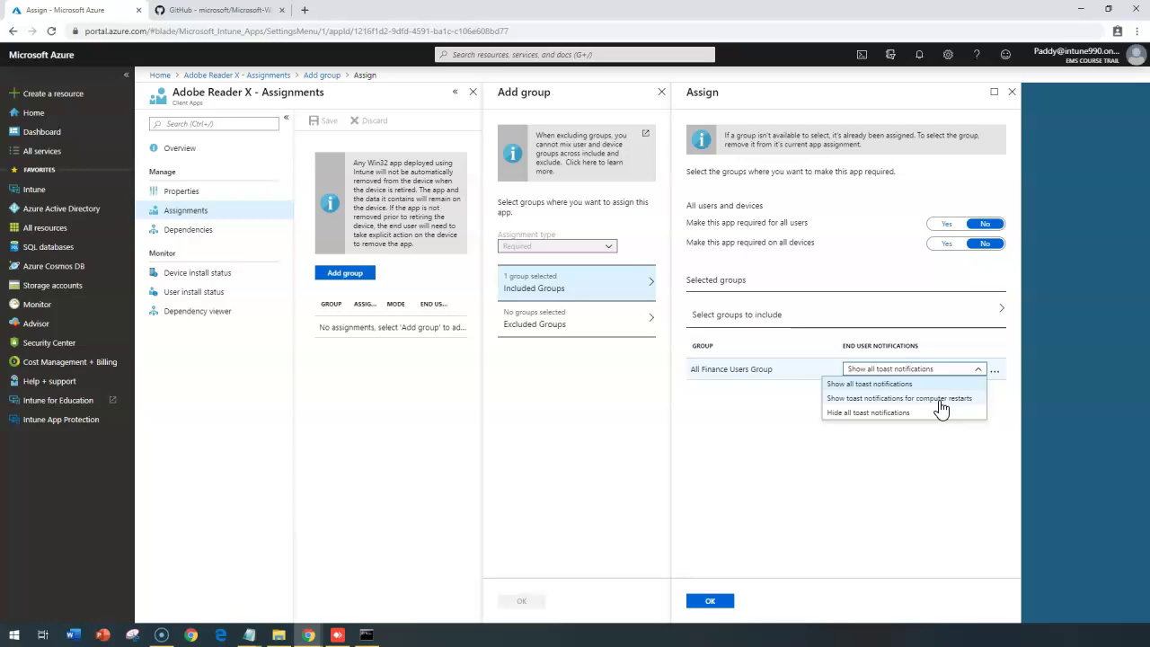
click(941, 409)
click(708, 602)
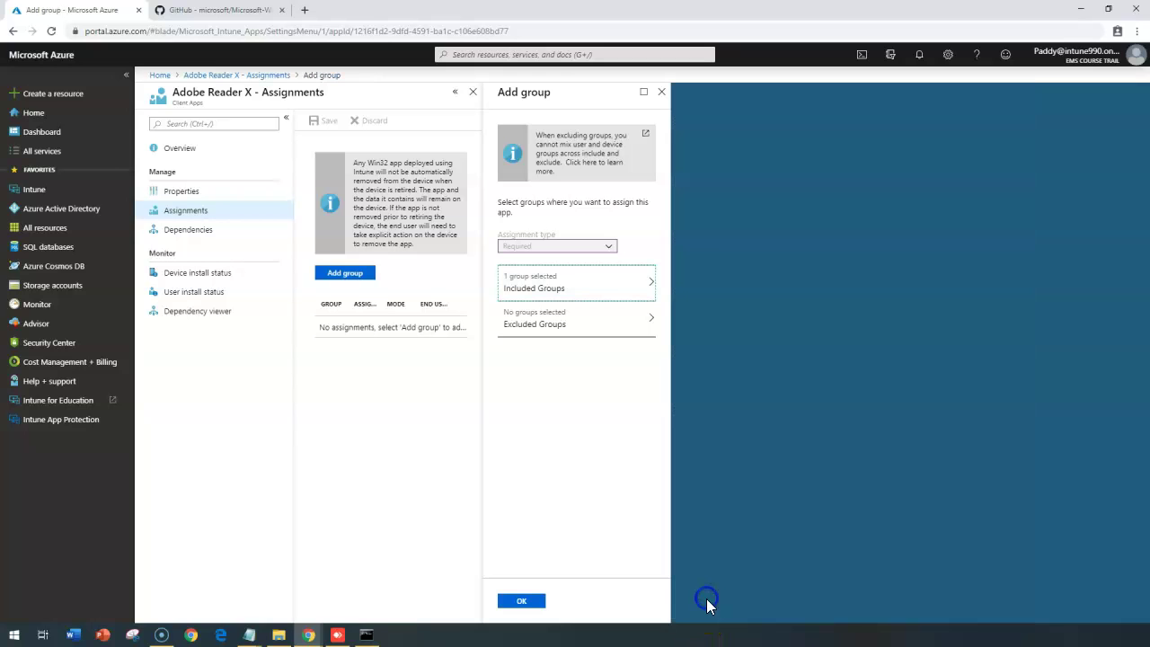
click(516, 601)
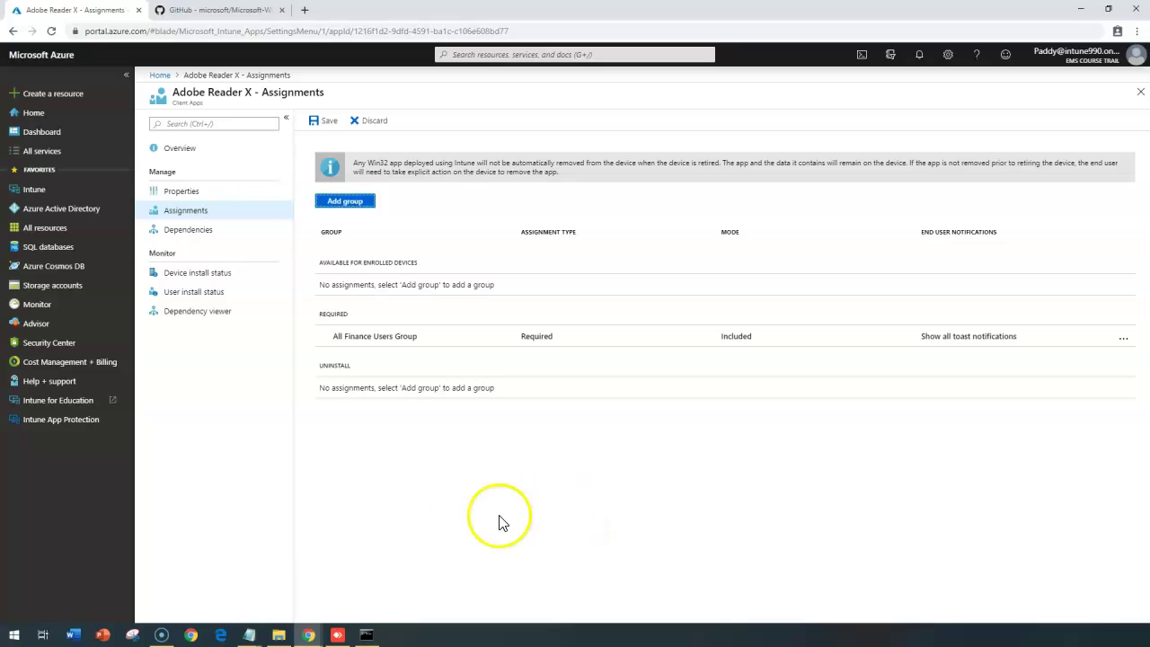
click(319, 120)
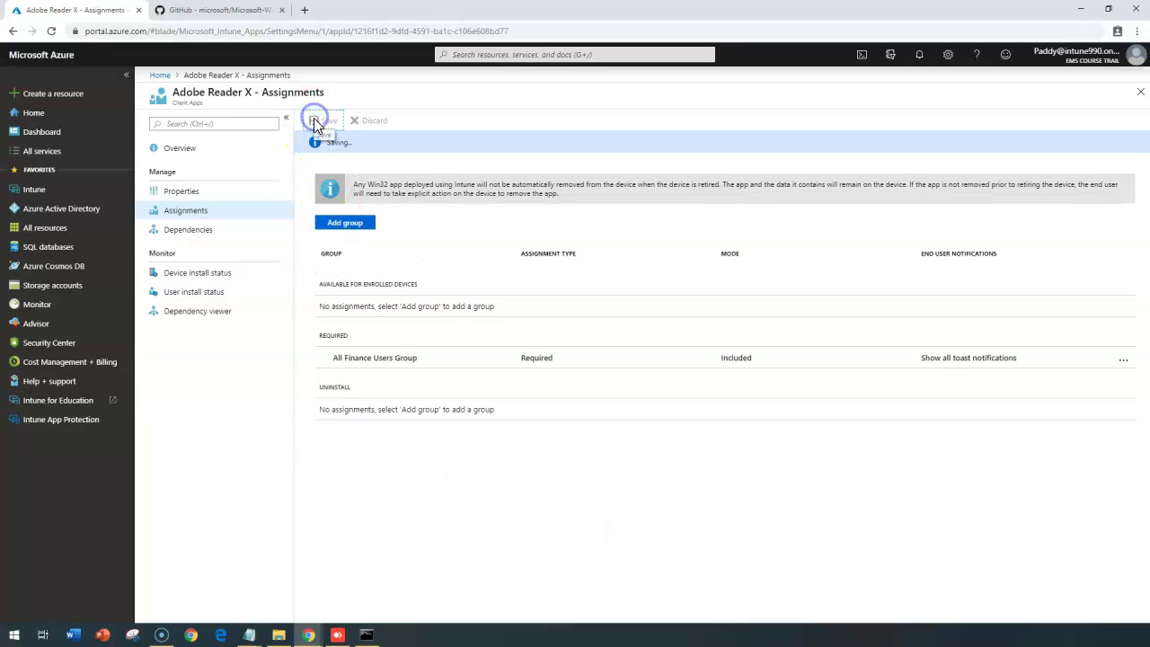